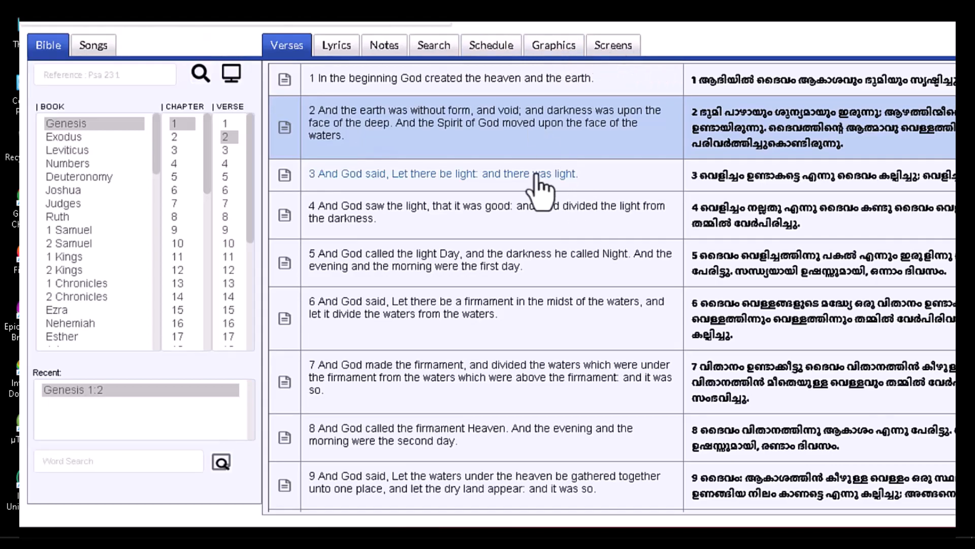
{"action": "left_click", "coordinate": [91, 47]}
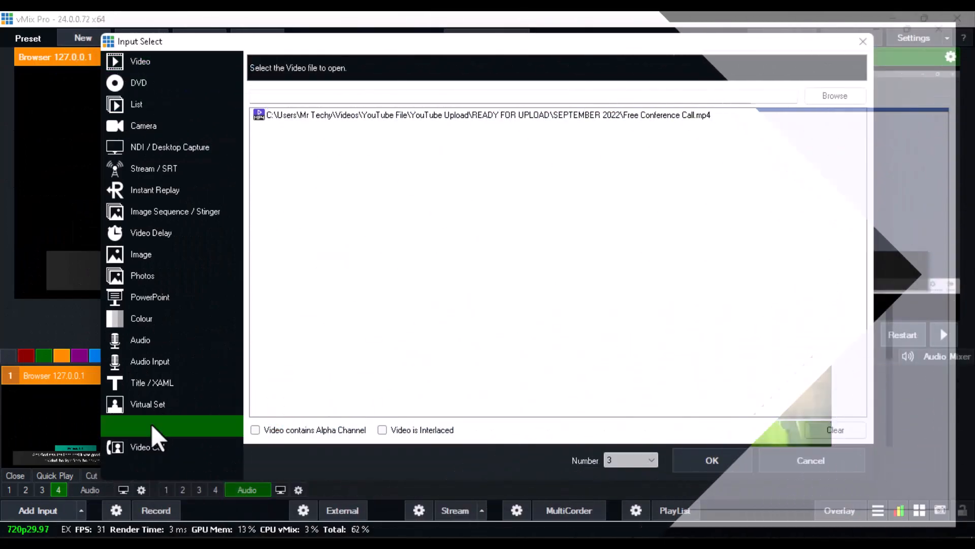
{"action": "left_click", "coordinate": [152, 425]}
{"action": "right_click", "coordinate": [323, 63]}
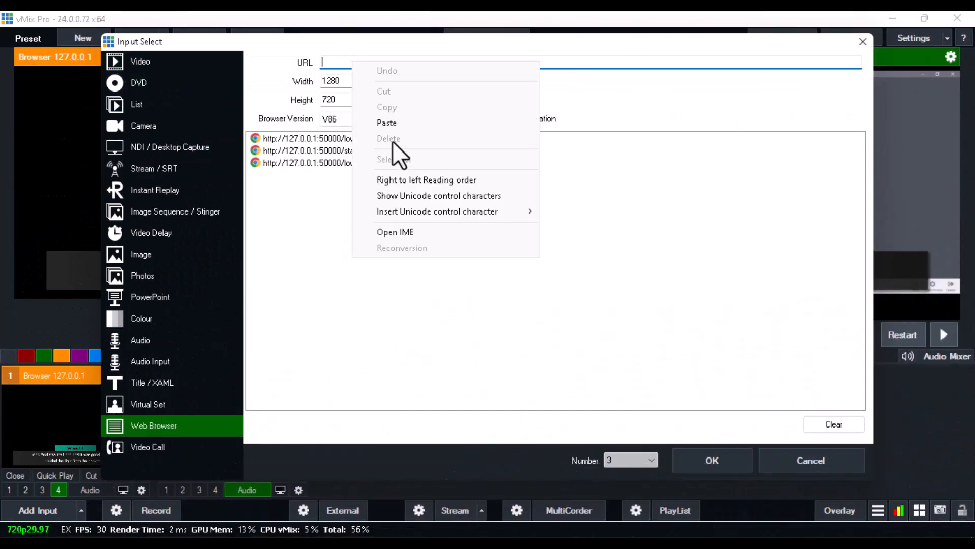
{"action": "left_click", "coordinate": [390, 120]}
{"action": "double_click", "coordinate": [355, 82]}
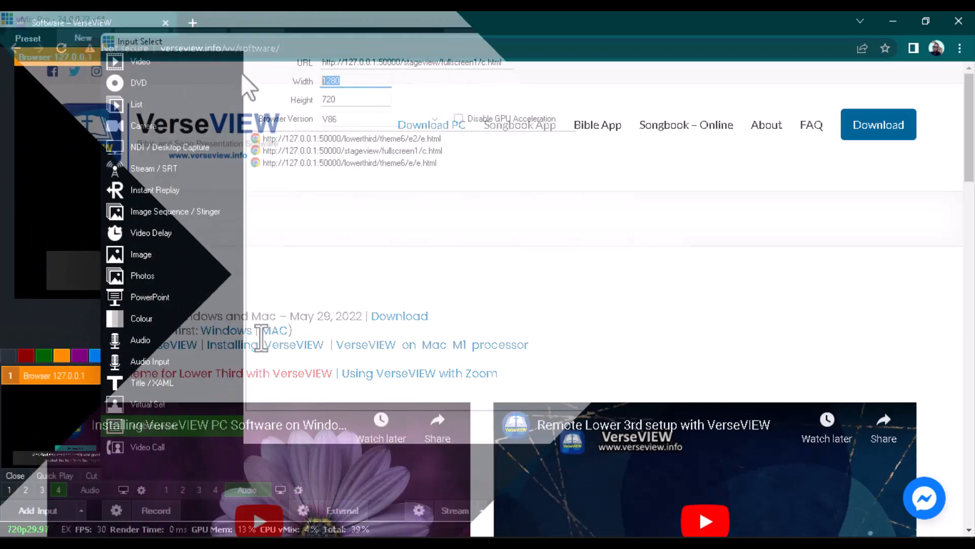
{"action": "type", "text": "1920"}
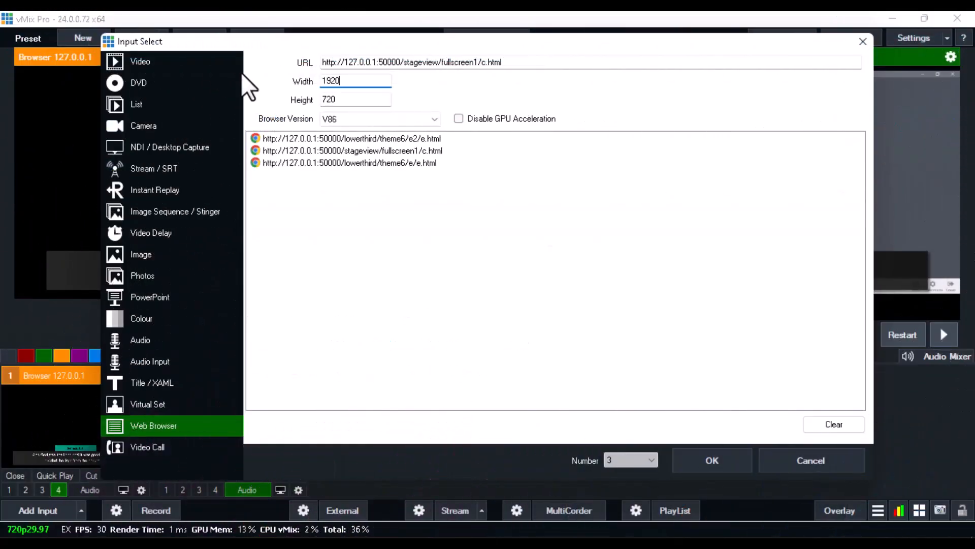
{"action": "double_click", "coordinate": [349, 99]}
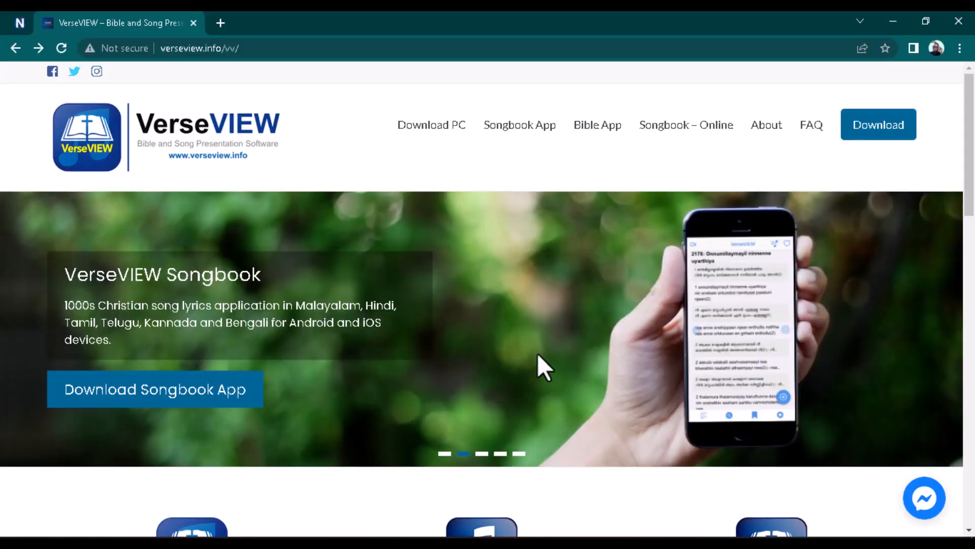
Step: On the VerseVIEW website, open the PC software page and look over the VerseVIEW 8.3 download link
{"action": "mouse_move", "coordinate": [434, 126]}
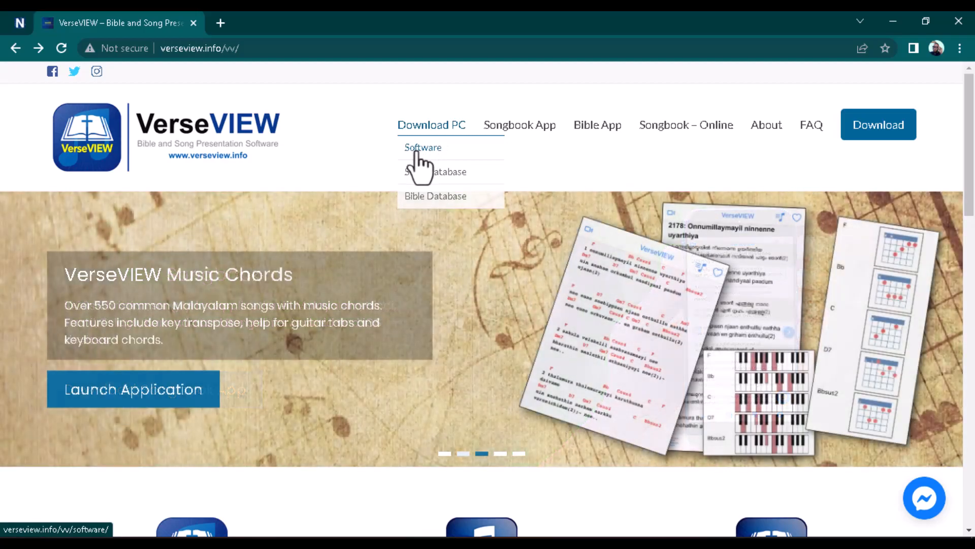
{"action": "left_click", "coordinate": [415, 153]}
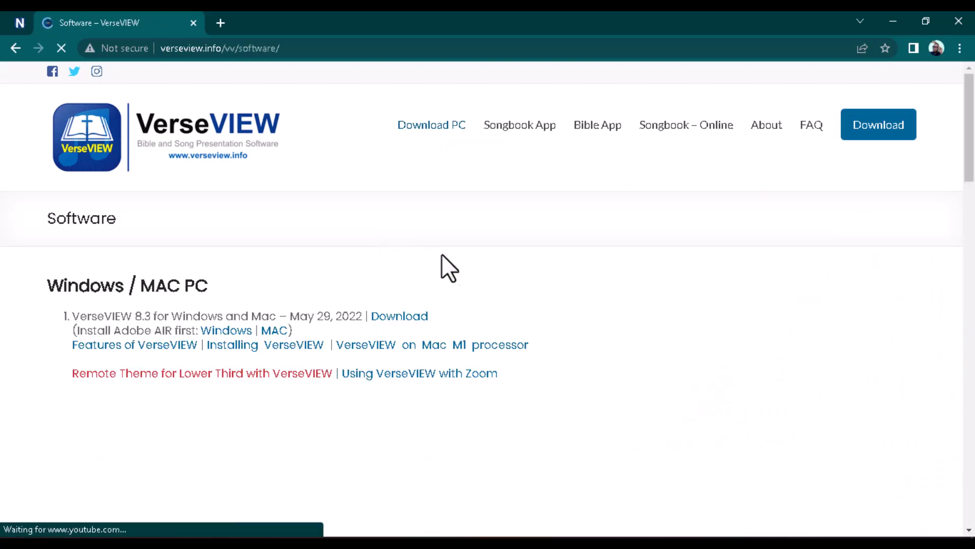
{"action": "scroll", "coordinate": [607, 316], "scroll_direction": "down", "scroll_amount": 1}
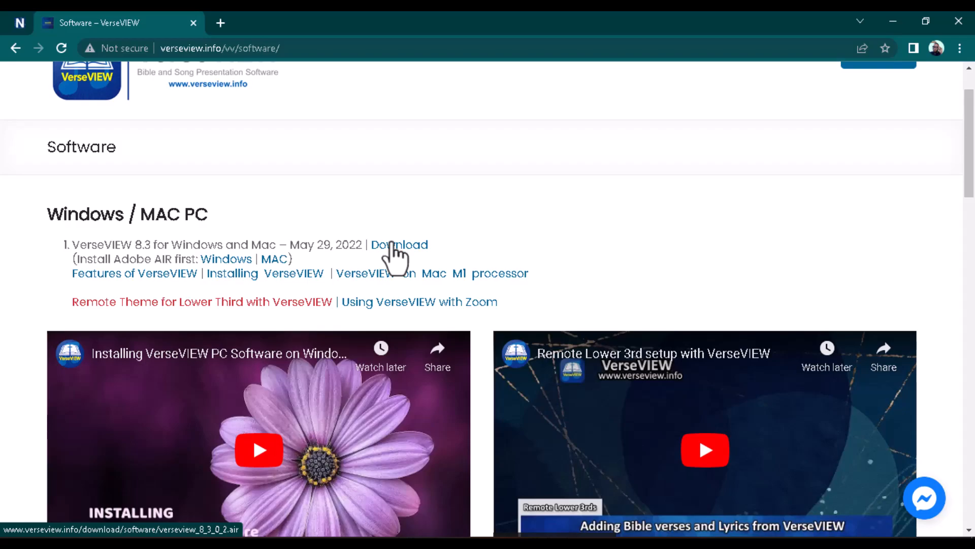
{"action": "scroll", "coordinate": [392, 241], "scroll_direction": "up", "scroll_amount": 2}
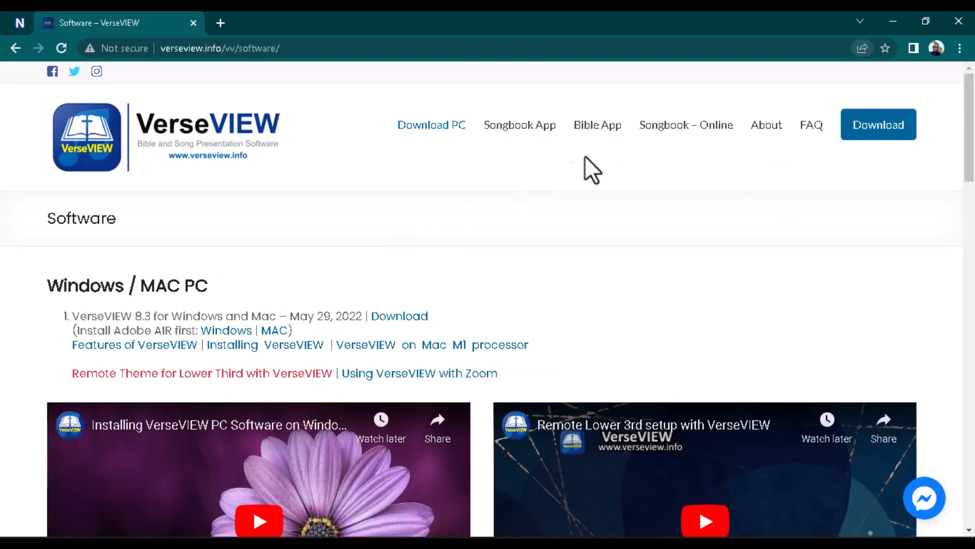
Step: Minimize the browser, then launch vMix and VerseVIEW from the desktop, leaving vMix minimized
{"action": "left_click", "coordinate": [893, 22]}
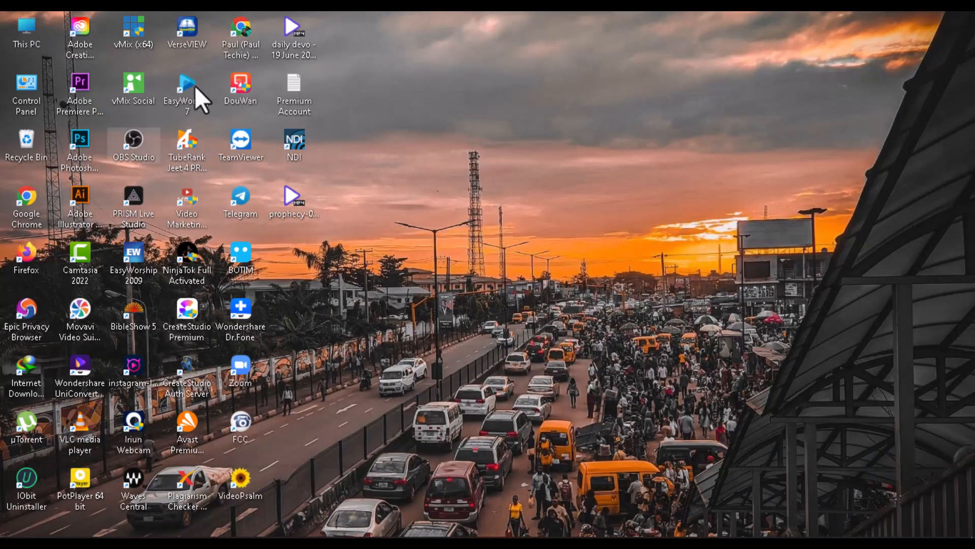
{"action": "left_click_drag", "start_coordinate": [435, 92], "coordinate": [486, 120]}
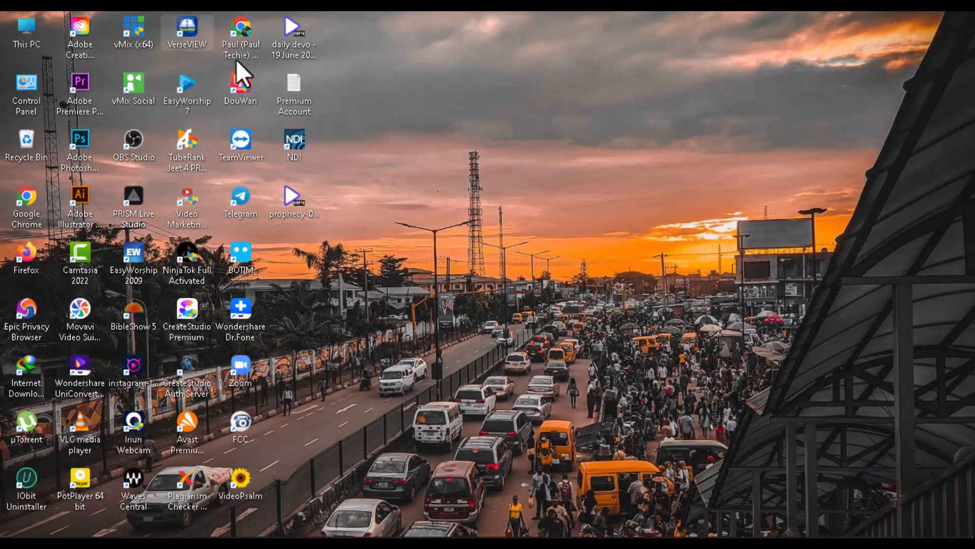
{"action": "left_click", "coordinate": [131, 35]}
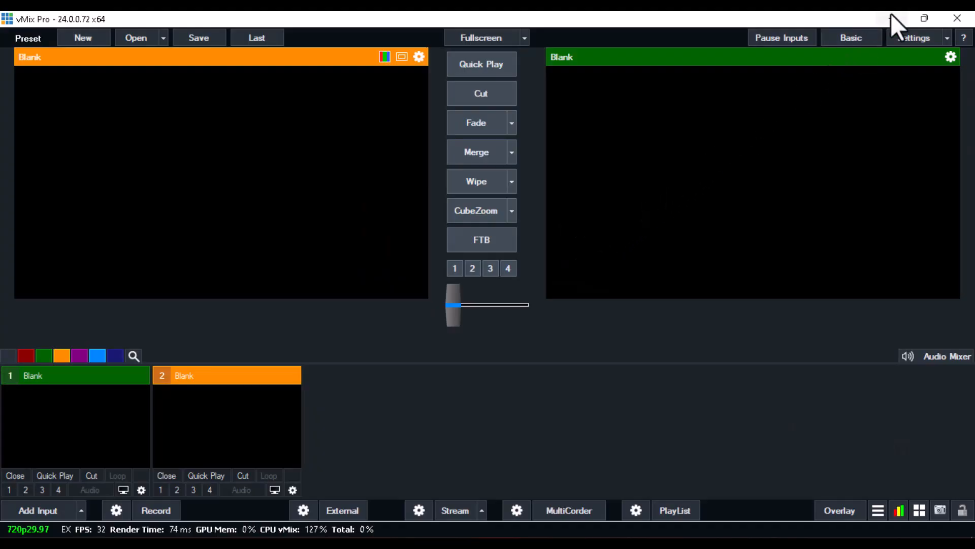
{"action": "left_click", "coordinate": [891, 14]}
{"action": "double_click", "coordinate": [196, 31]}
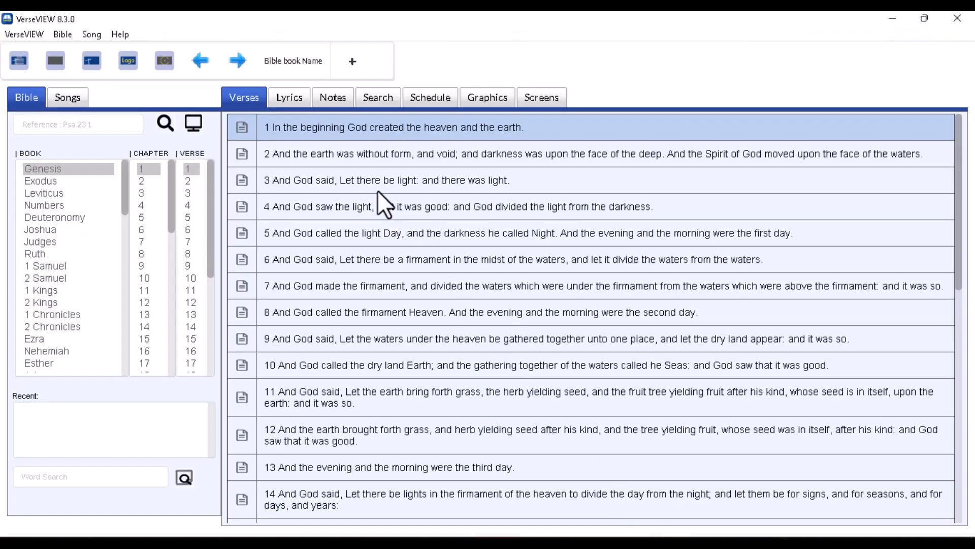
Step: Open the Remote VerseVIEW settings and choose 127.0.0.1 as the IP address
{"action": "left_click", "coordinate": [29, 35]}
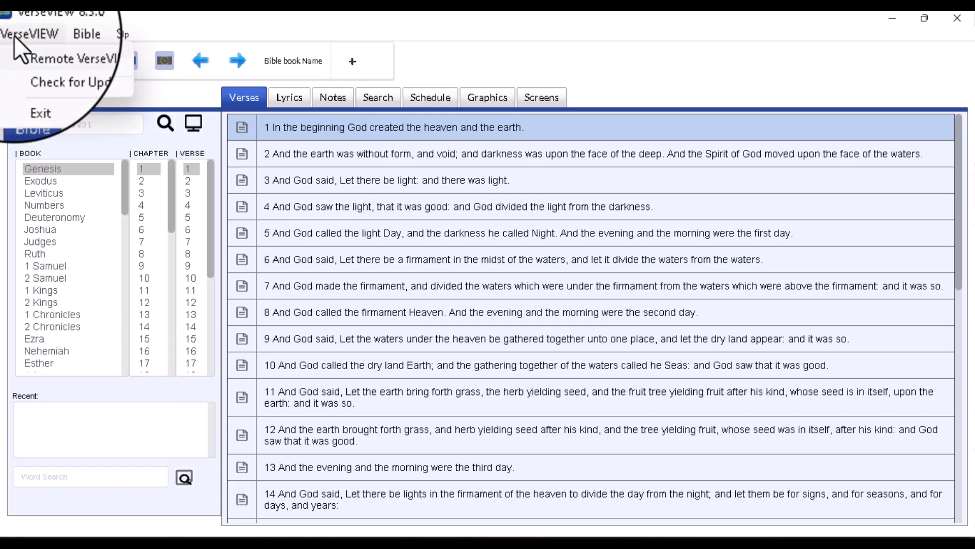
{"action": "left_click", "coordinate": [41, 53]}
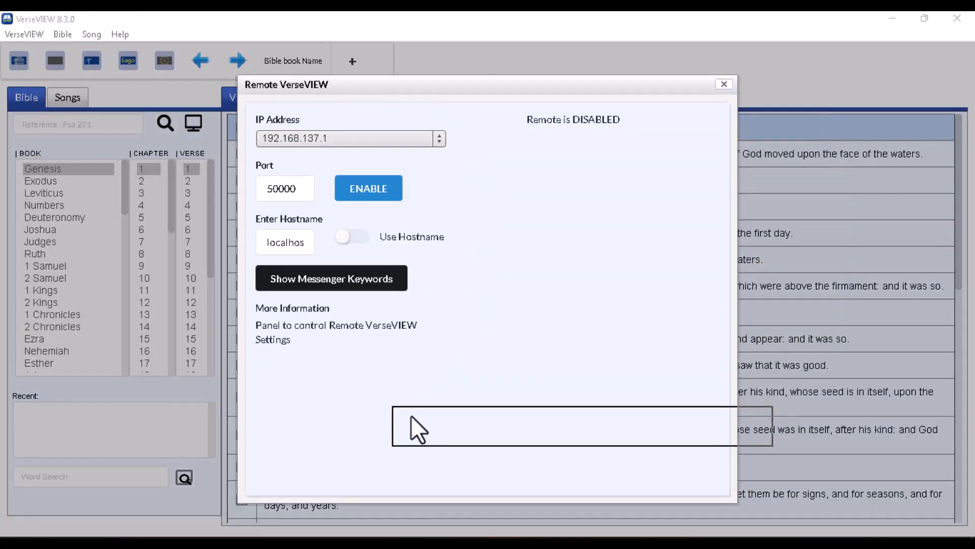
{"action": "left_click", "coordinate": [342, 143]}
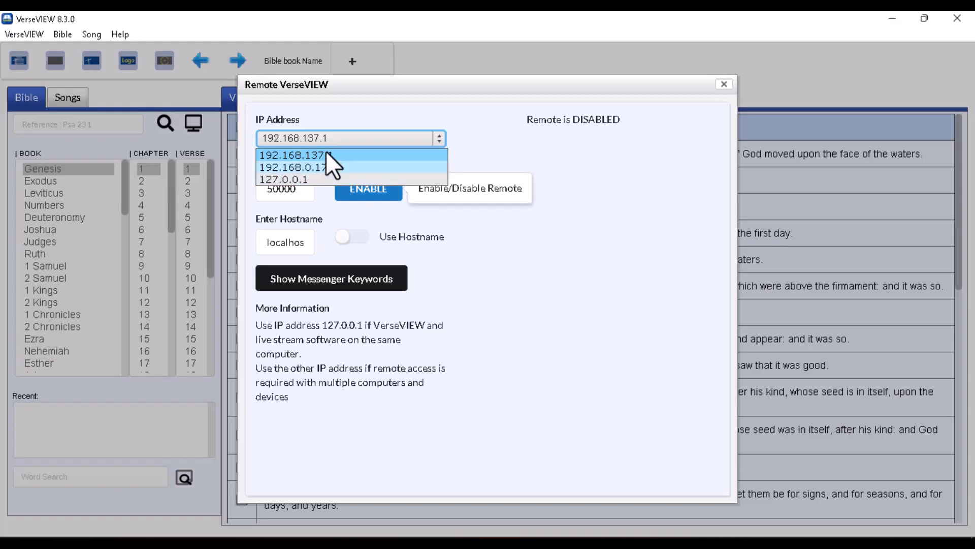
{"action": "left_click", "coordinate": [348, 152]}
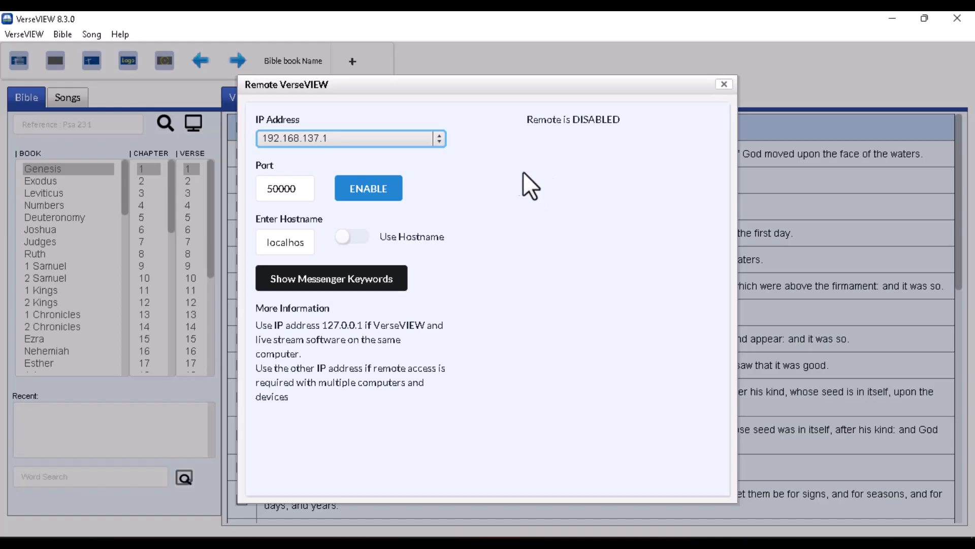
{"action": "left_click", "coordinate": [346, 143]}
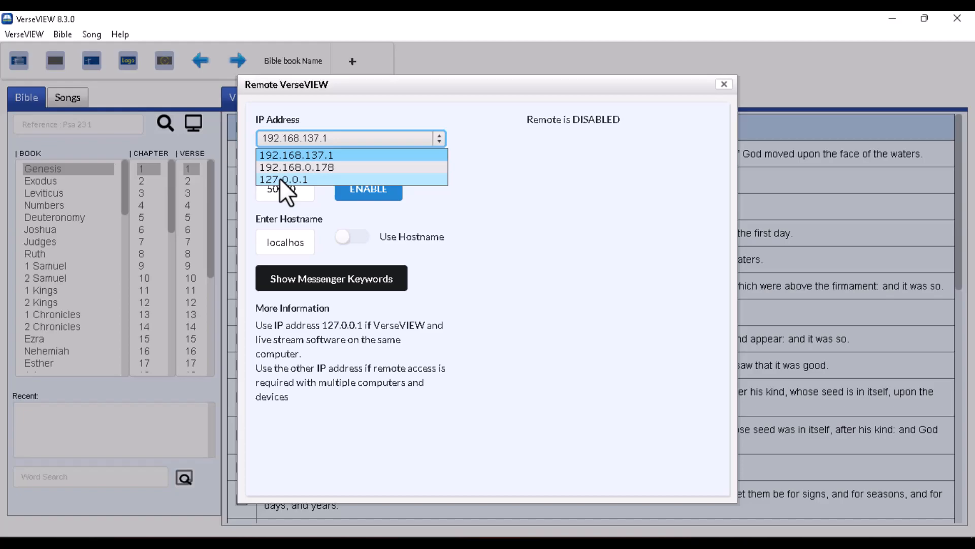
{"action": "left_click", "coordinate": [280, 177]}
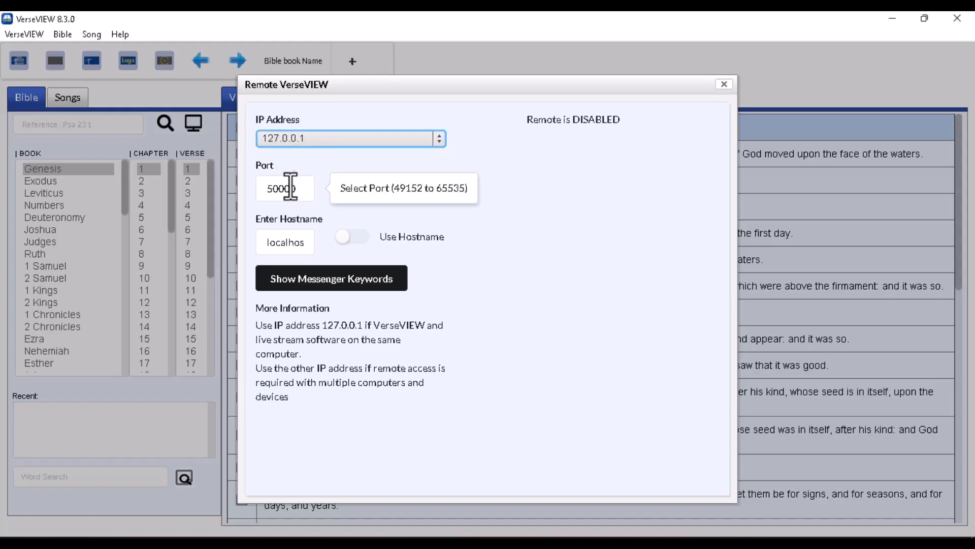
Step: Turn on Use Hostname and enable the VerseVIEW remote
{"action": "left_click", "coordinate": [355, 238]}
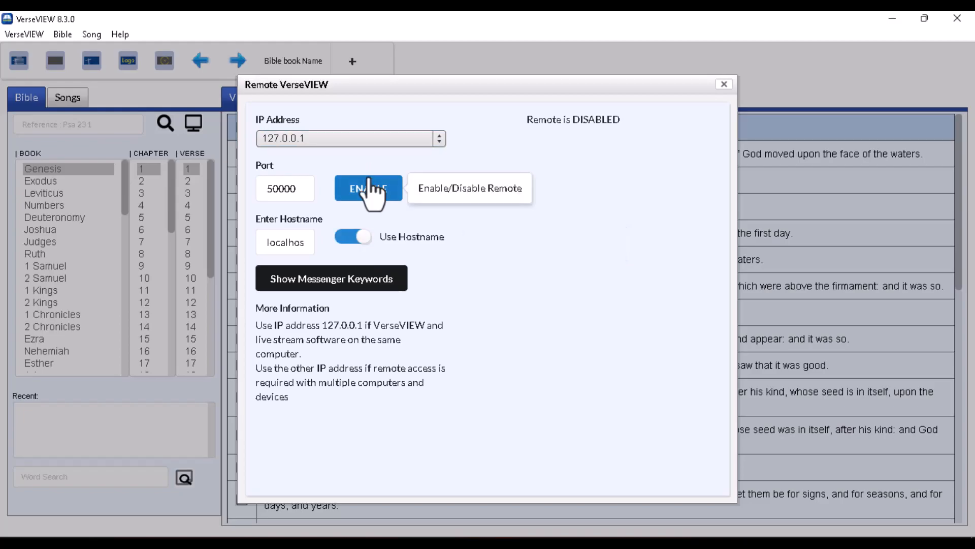
{"action": "left_click", "coordinate": [315, 137]}
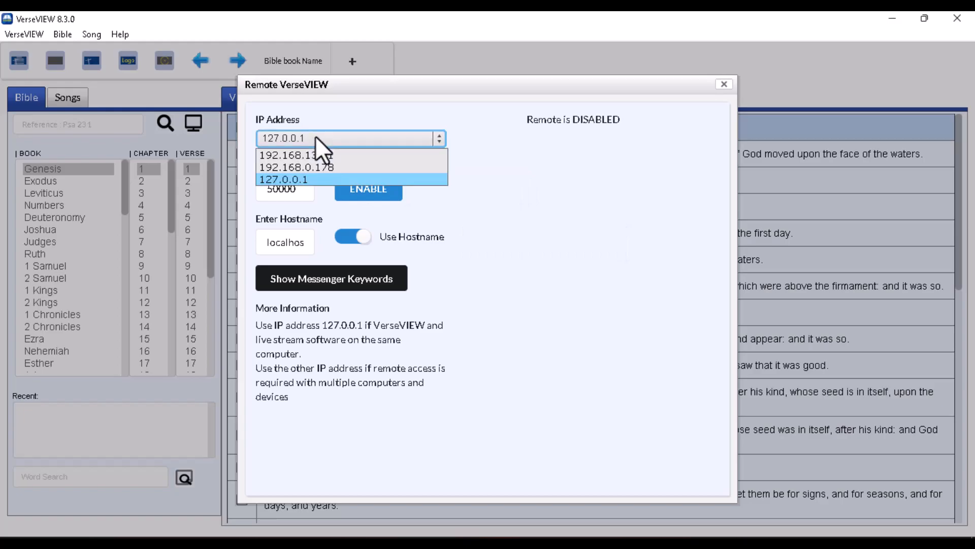
{"action": "left_click", "coordinate": [315, 136]}
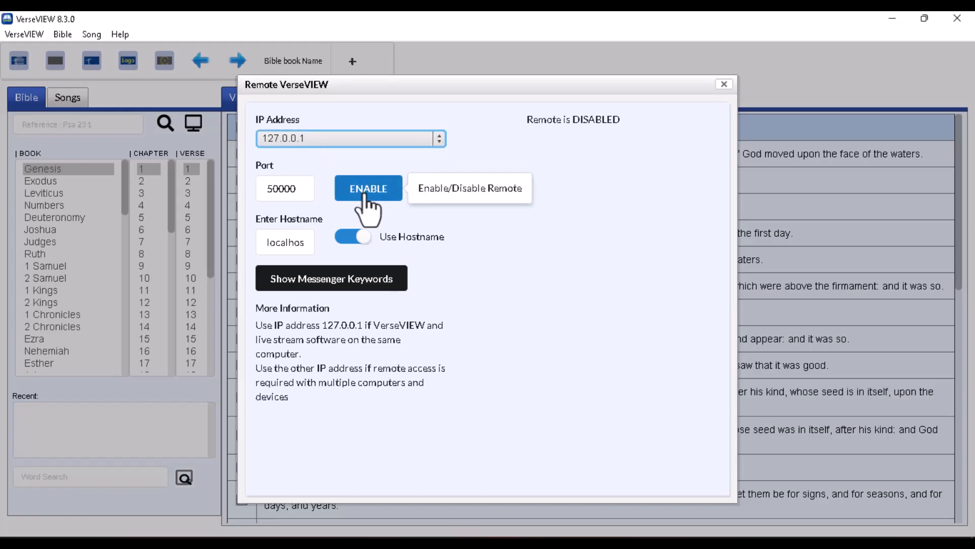
{"action": "left_click", "coordinate": [367, 193]}
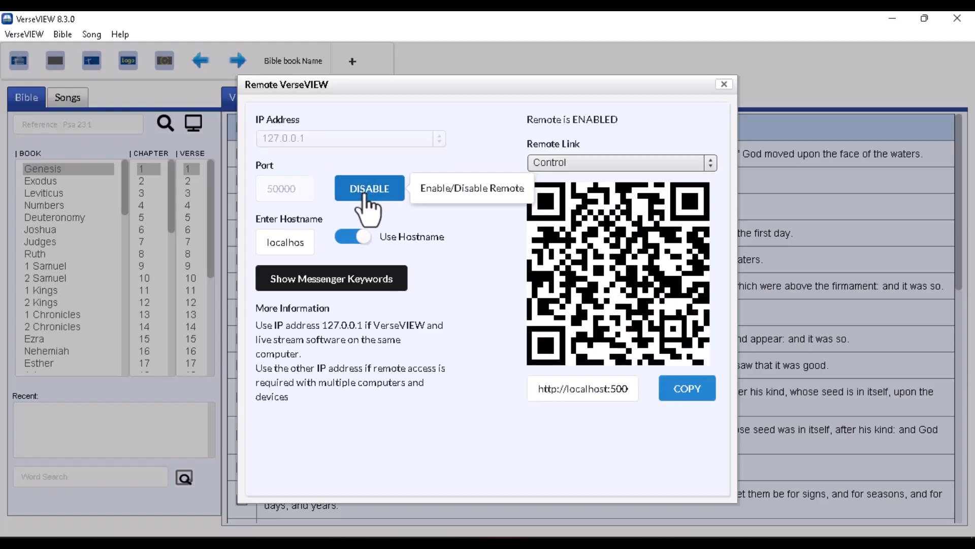
Step: Choose Stageview 2 as the remote link, copy its address and close the Remote VerseVIEW settings
{"action": "left_click", "coordinate": [566, 164]}
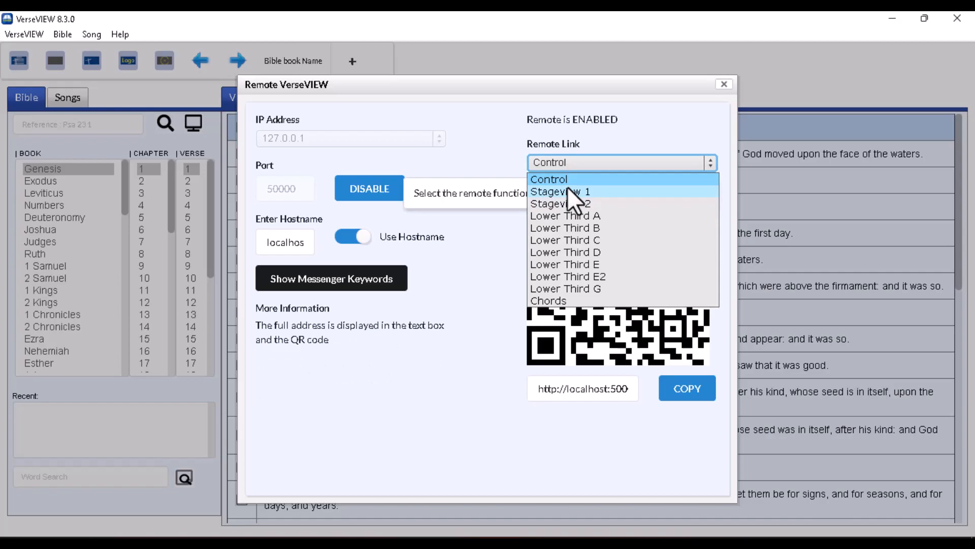
{"action": "key", "text": "Down"}
{"action": "key", "text": "Up"}
{"action": "key", "text": "Up"}
{"action": "key", "text": "Up"}
{"action": "key", "text": "Up"}
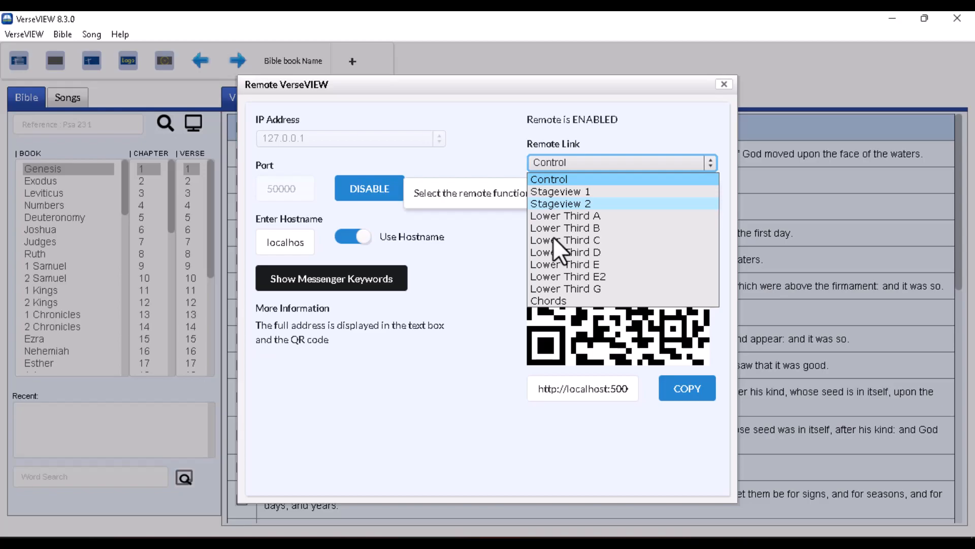
{"action": "key", "text": "Down"}
{"action": "key", "text": "Up"}
{"action": "key", "text": "Up"}
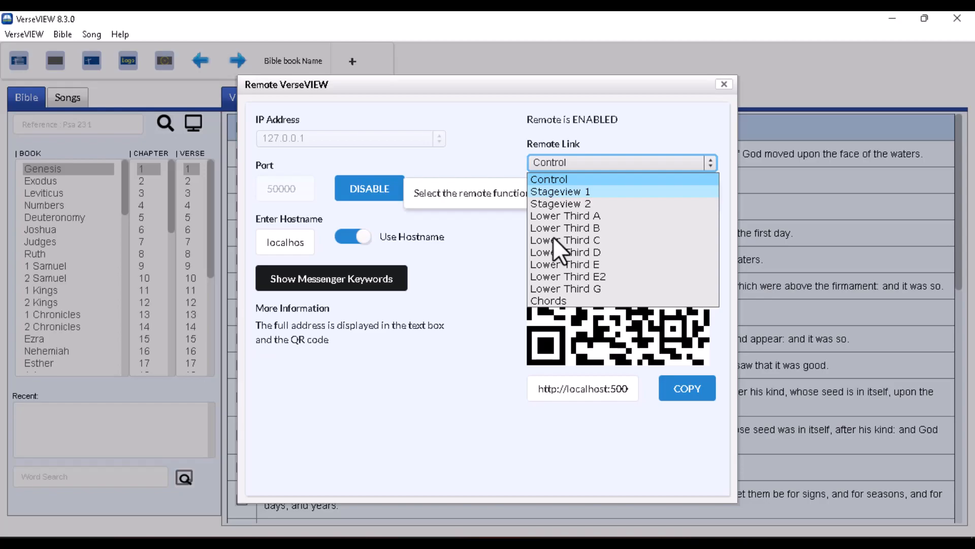
{"action": "key", "text": "Down"}
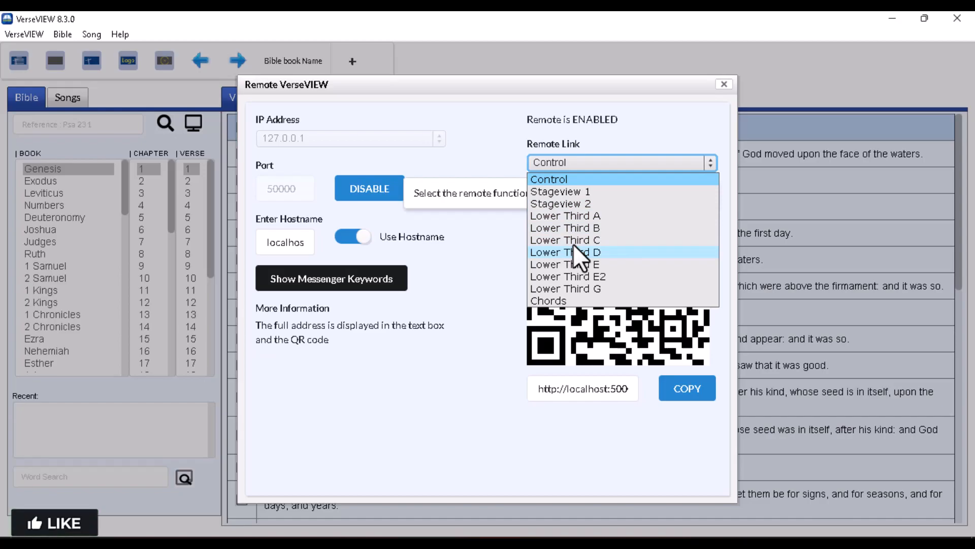
{"action": "key", "text": "Up"}
{"action": "key", "text": "Up"}
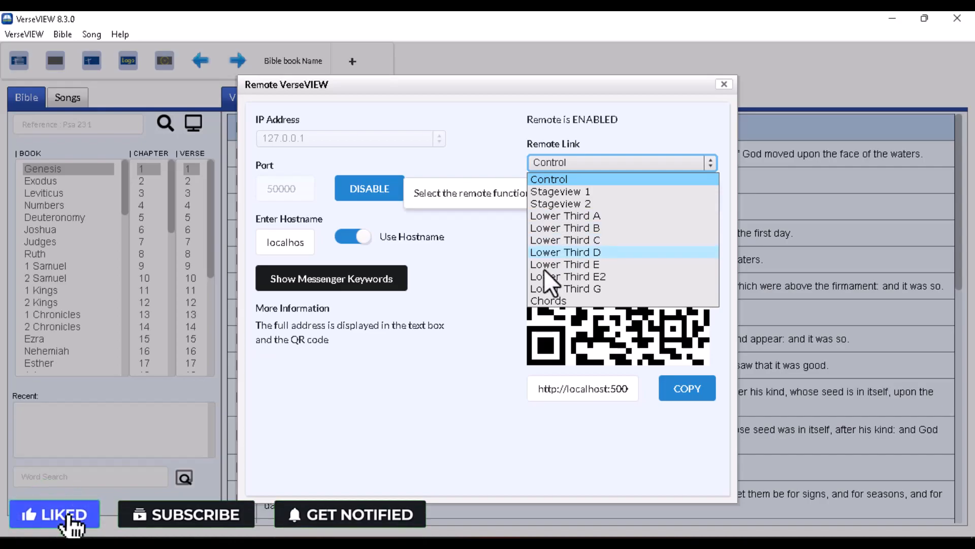
{"action": "key", "text": "Down"}
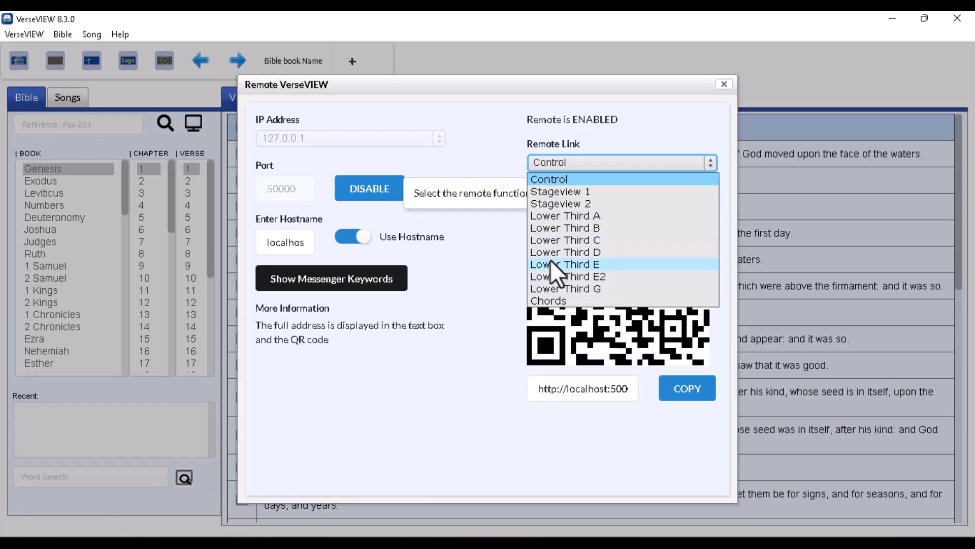
{"action": "left_click", "coordinate": [546, 202]}
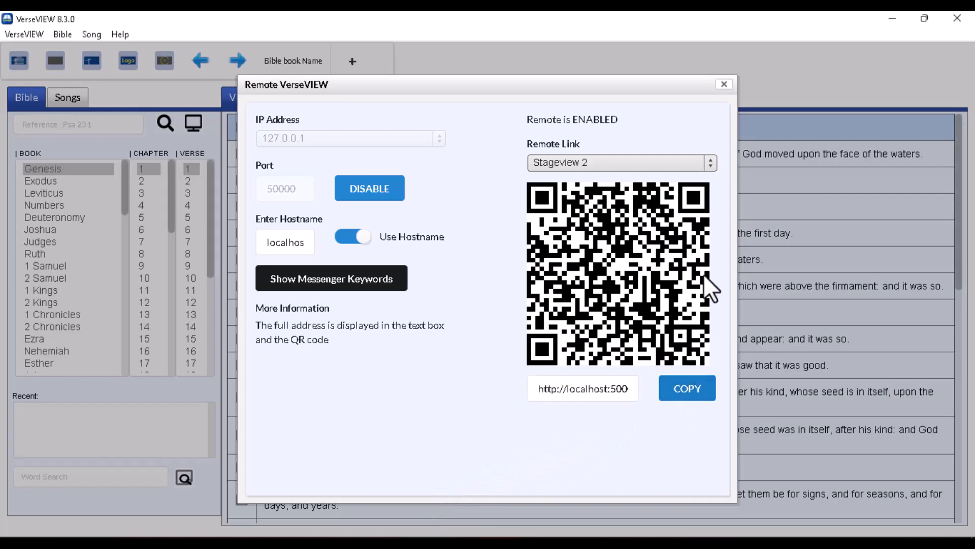
{"action": "left_click", "coordinate": [723, 85]}
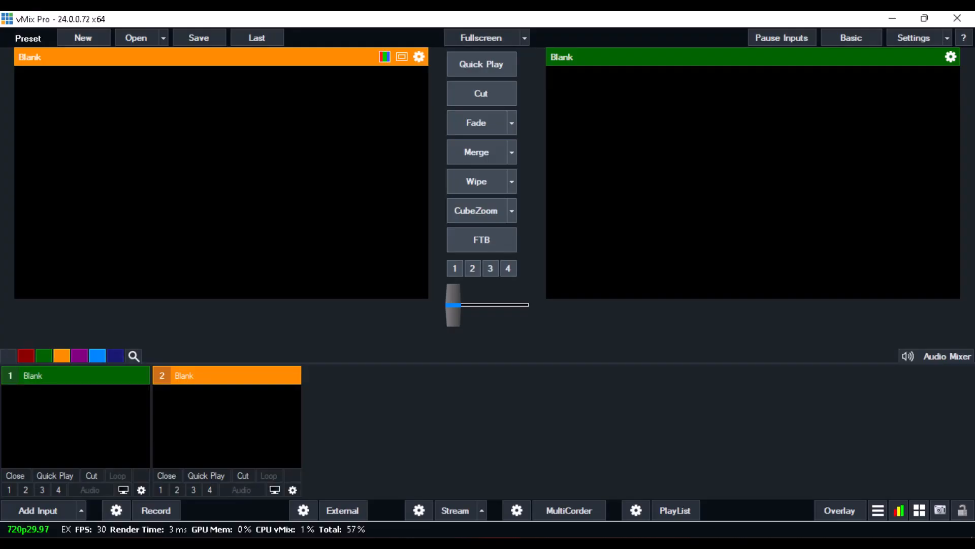
{"action": "left_click", "coordinate": [27, 510]}
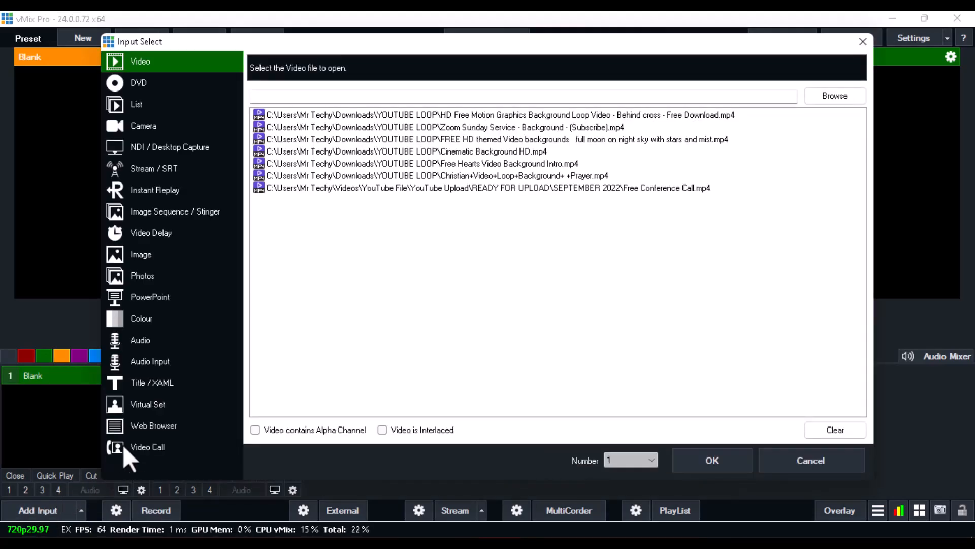
{"action": "left_click", "coordinate": [148, 427]}
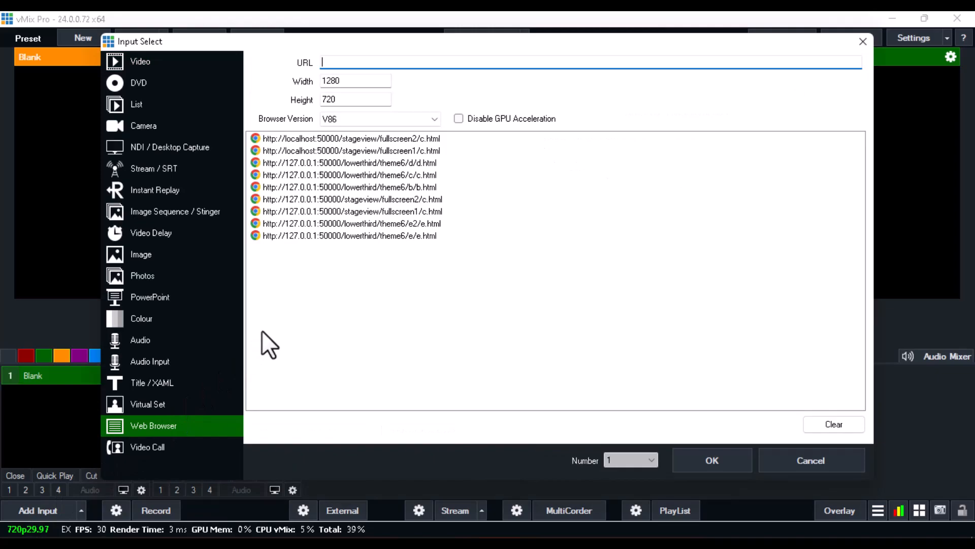
{"action": "right_click", "coordinate": [351, 63]}
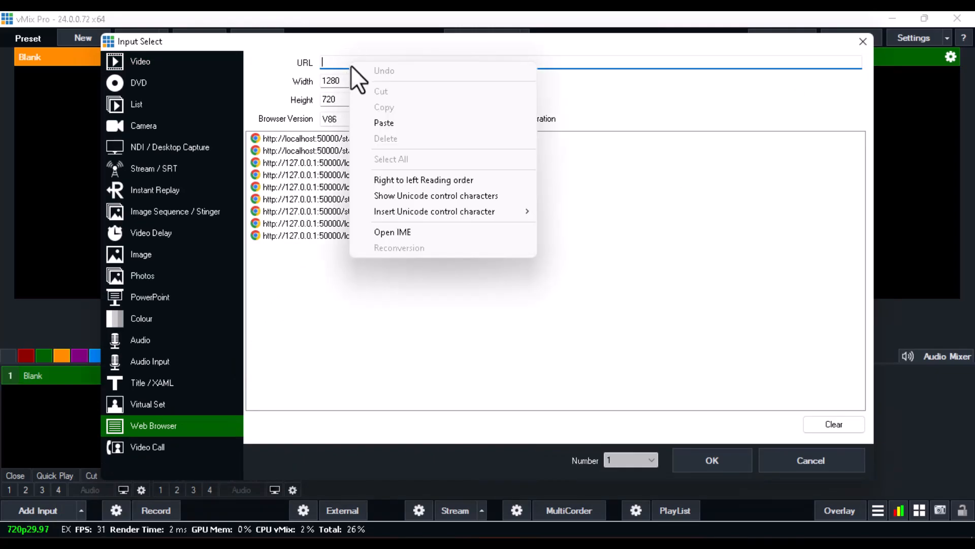
{"action": "left_click", "coordinate": [384, 123]}
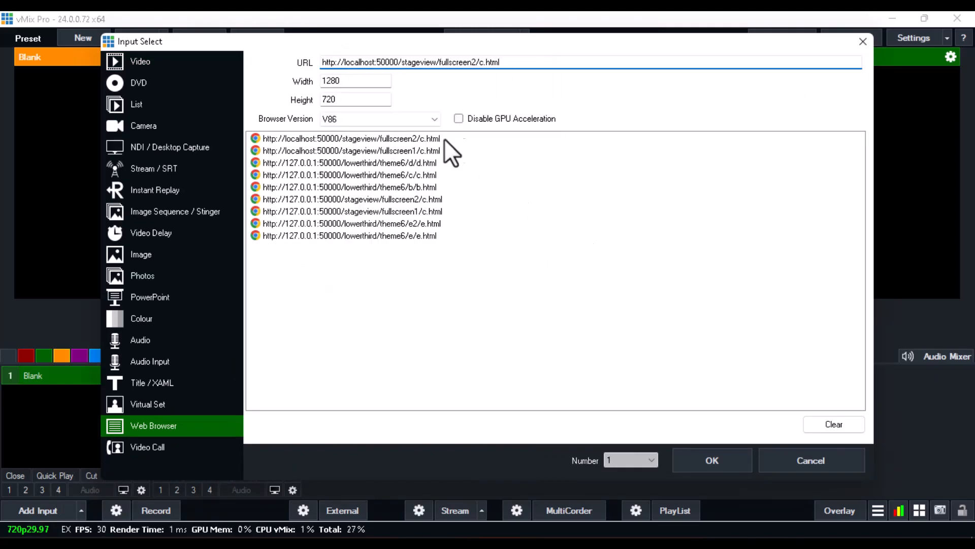
Step: Set the web browser input to 1920 wide and 1080 high with browser version V86, and add it
{"action": "key", "text": "Tab"}
{"action": "type", "text": "1920"}
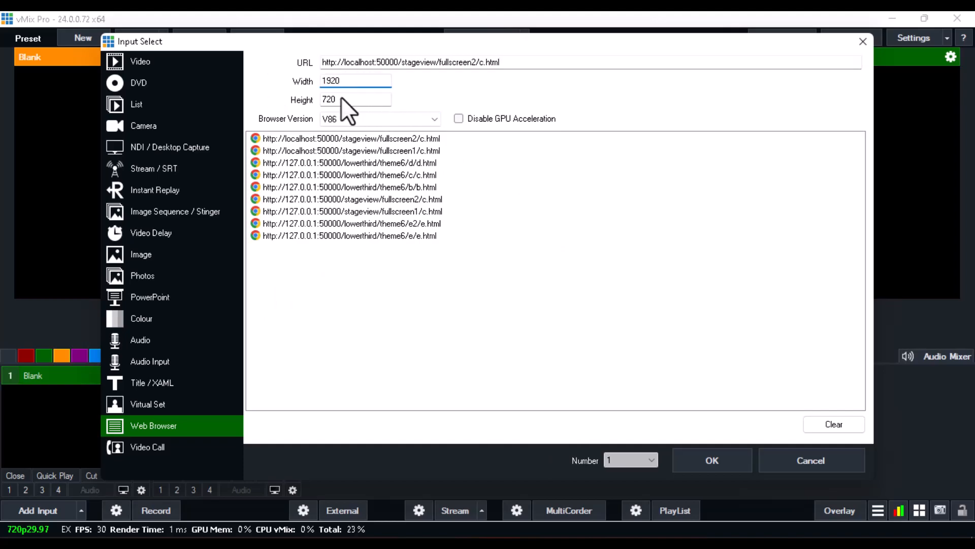
{"action": "key", "text": "Tab"}
{"action": "type", "text": "1080"}
{"action": "key", "text": "Tab"}
{"action": "left_click", "coordinate": [346, 118]}
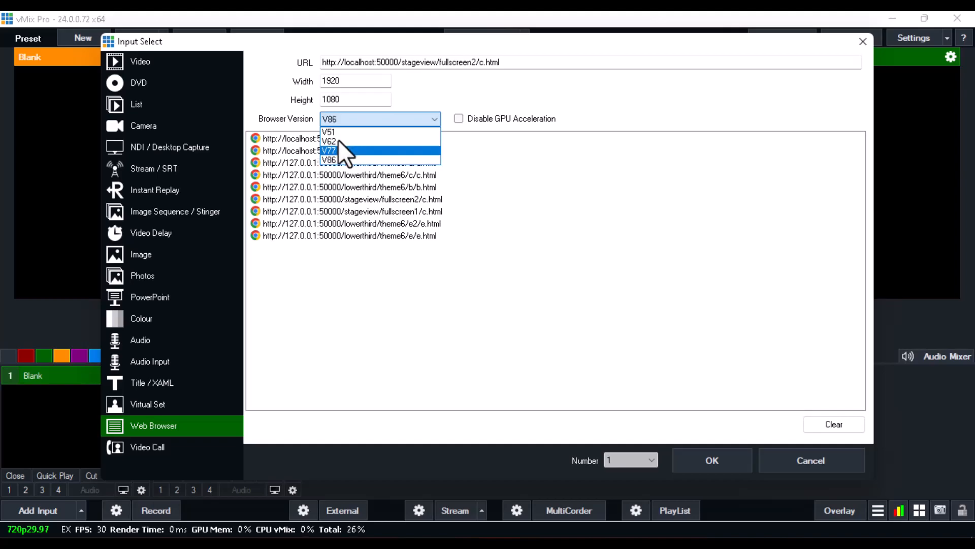
{"action": "key", "text": "Down"}
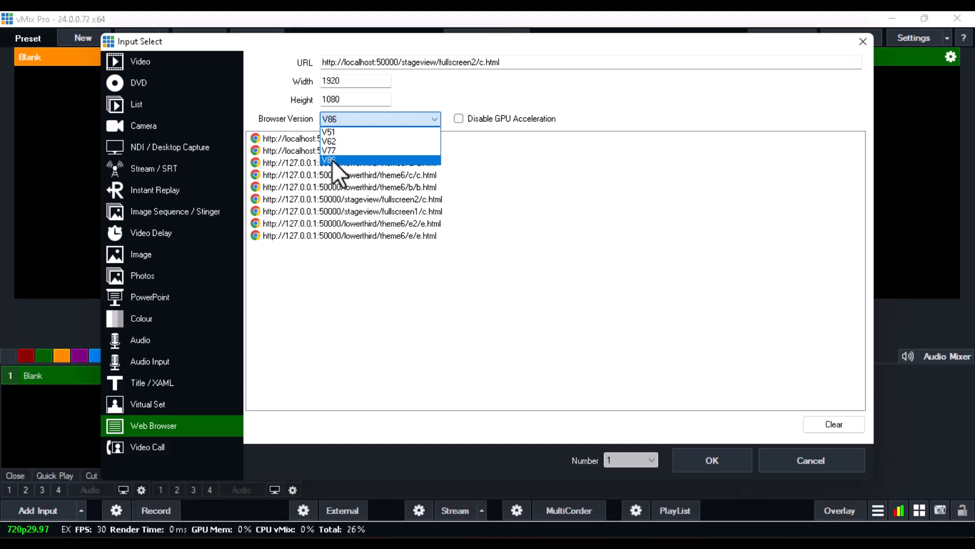
{"action": "left_click", "coordinate": [332, 160]}
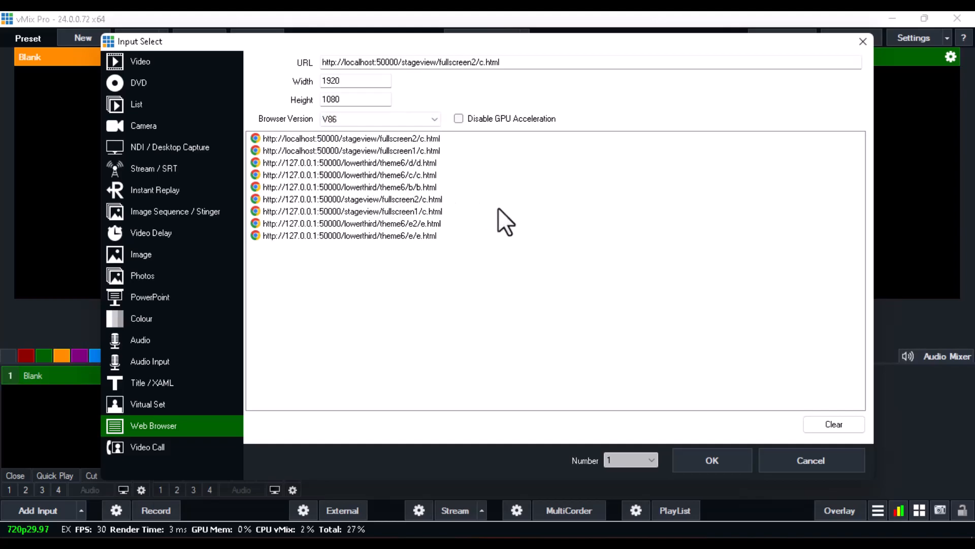
{"action": "left_click", "coordinate": [700, 458]}
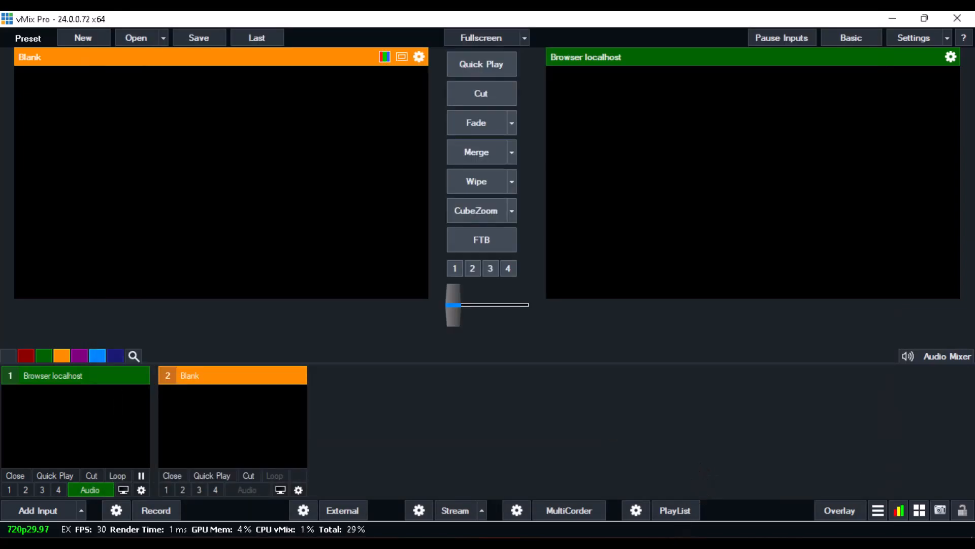
Step: Switch to VerseVIEW, present Genesis 1:2 through 1:7 one after another, and return to vMix
{"action": "left_click", "coordinate": [675, 542]}
{"action": "left_click", "coordinate": [925, 19]}
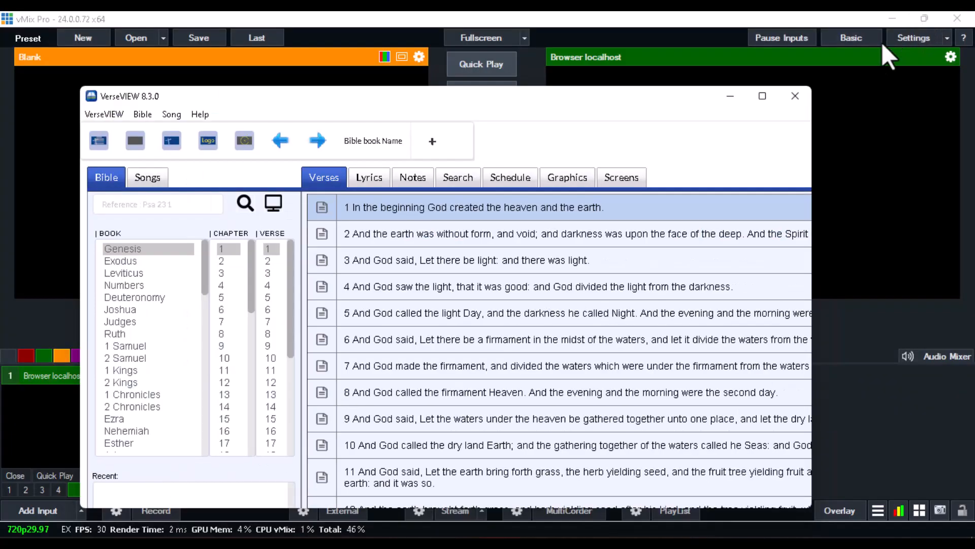
{"action": "left_click", "coordinate": [515, 240]}
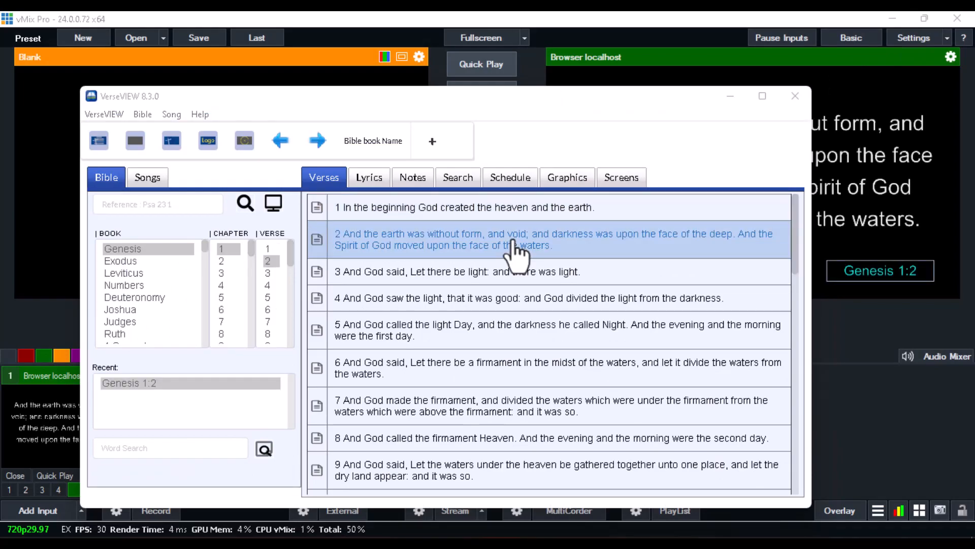
{"action": "left_click", "coordinate": [477, 275]}
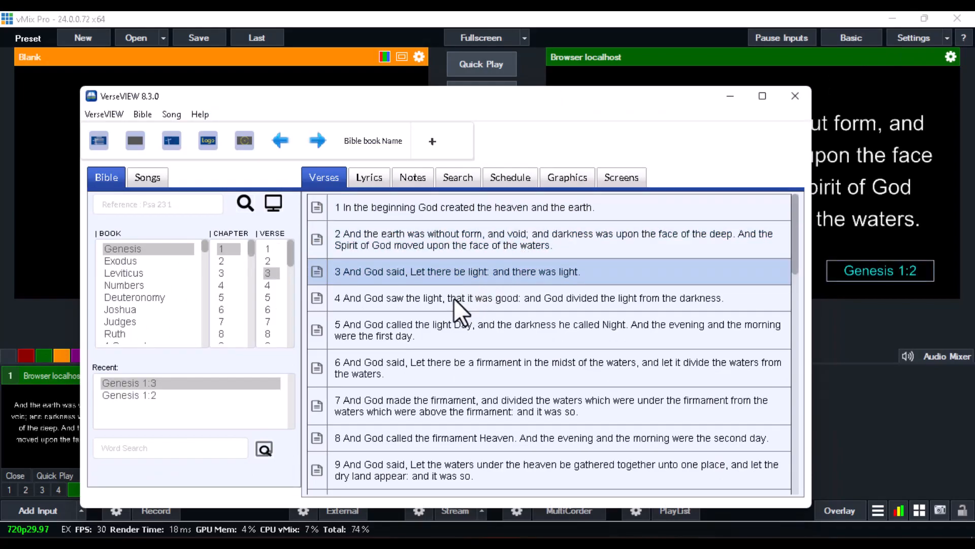
{"action": "left_click", "coordinate": [421, 311]}
{"action": "left_click", "coordinate": [398, 337]}
{"action": "left_click", "coordinate": [376, 374]}
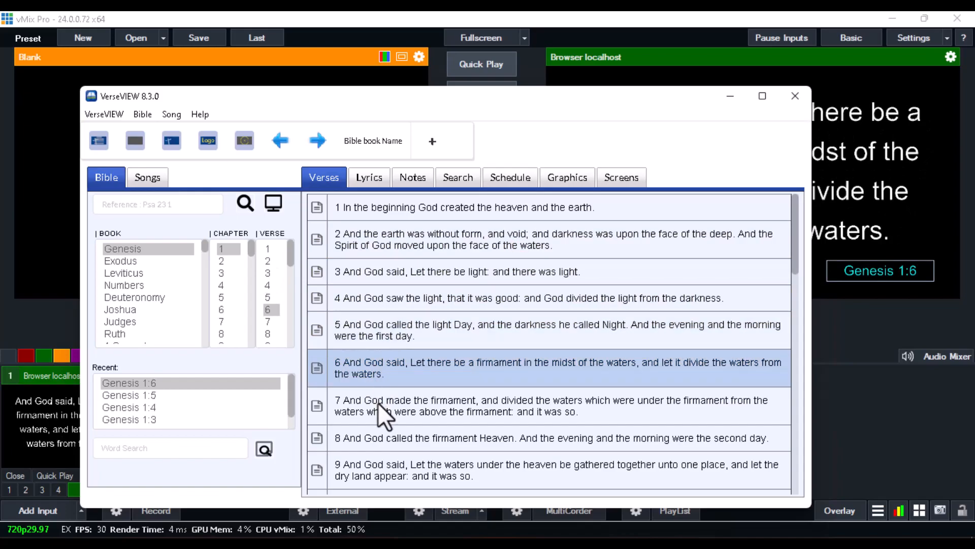
{"action": "left_click", "coordinate": [379, 409]}
{"action": "left_click", "coordinate": [876, 423]}
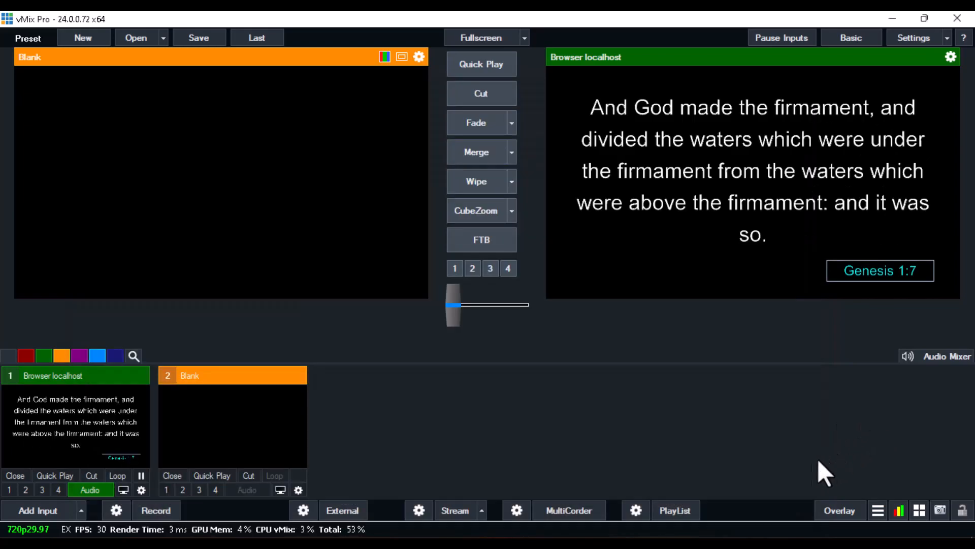
Step: Switch to VerseVIEW, present Genesis 1:5, and shrink and move its window clear of the vMix output display
{"action": "key", "text": "alt+Tab"}
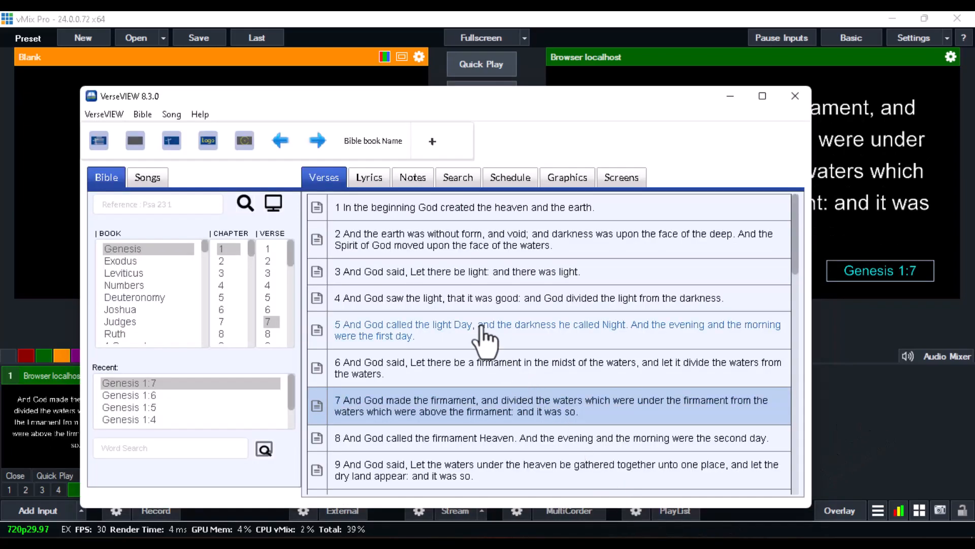
{"action": "left_click", "coordinate": [460, 328]}
{"action": "left_click_drag", "start_coordinate": [81, 87], "coordinate": [278, 241]}
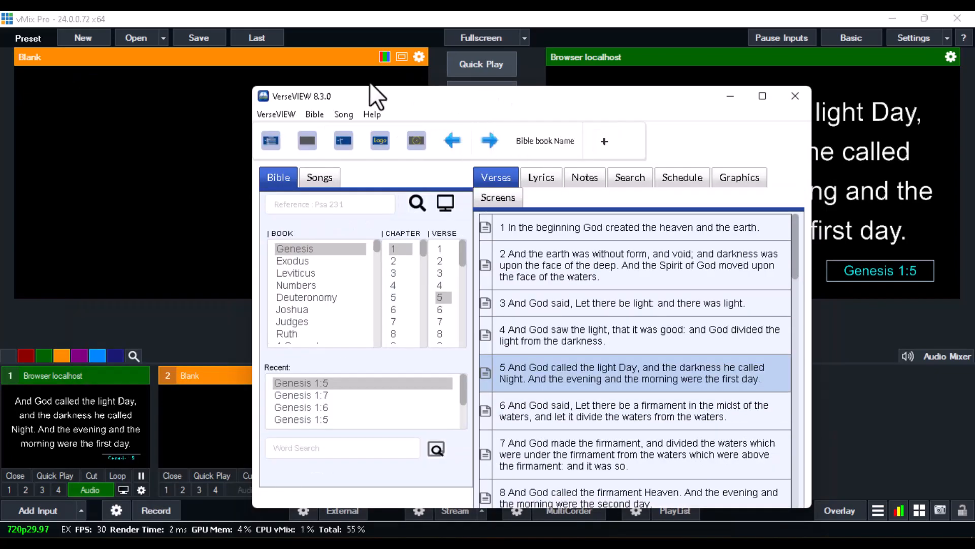
{"action": "left_click_drag", "start_coordinate": [376, 92], "coordinate": [140, 47]}
Step: Present Genesis 1:2, 1:5, 1:6 and 1:7 in turn from VerseVIEW, and return to vMix
{"action": "left_click", "coordinate": [259, 232]}
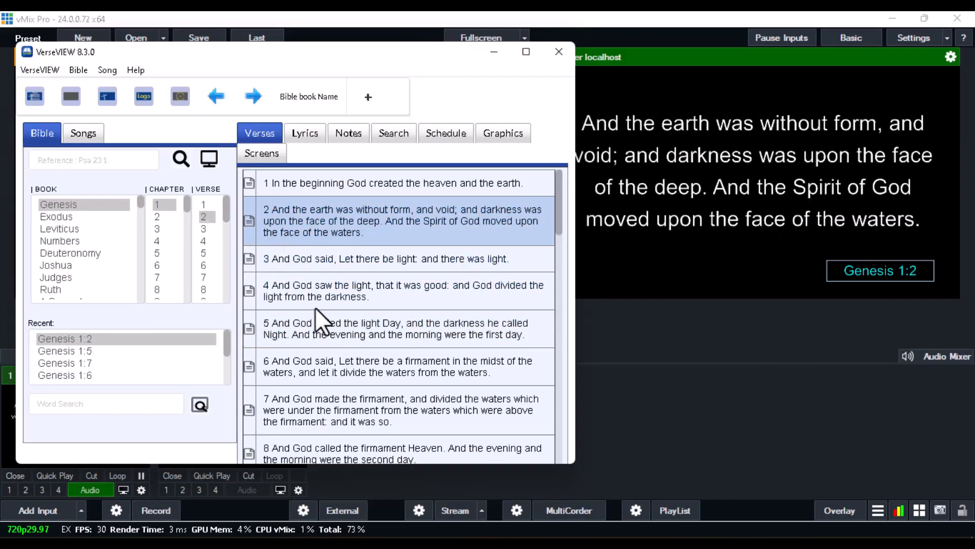
{"action": "left_click", "coordinate": [320, 333]}
{"action": "left_click", "coordinate": [325, 375]}
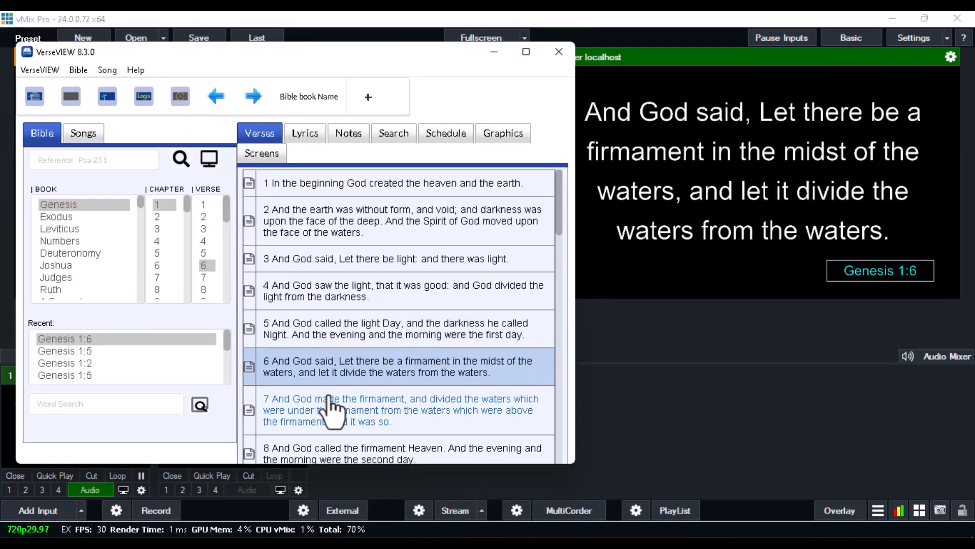
{"action": "left_click", "coordinate": [330, 411]}
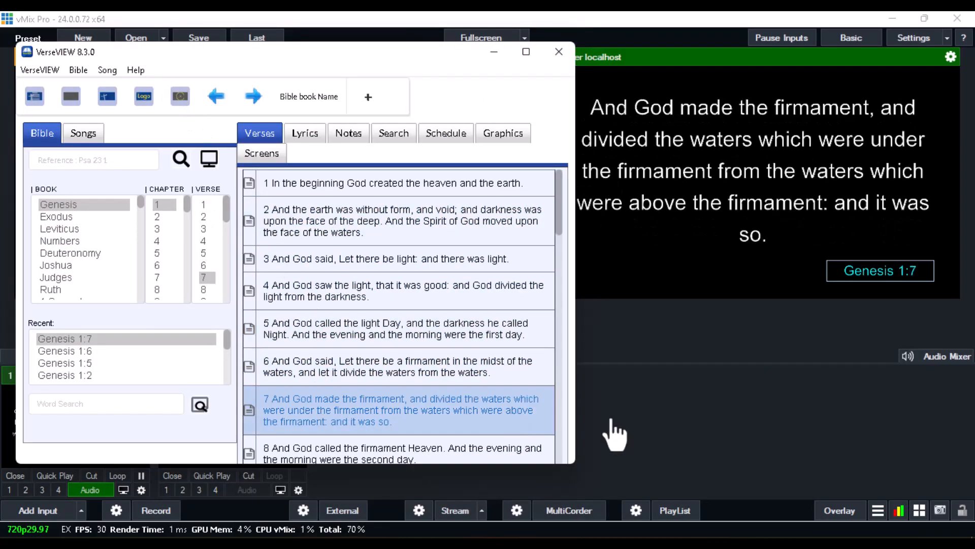
{"action": "left_click", "coordinate": [730, 410]}
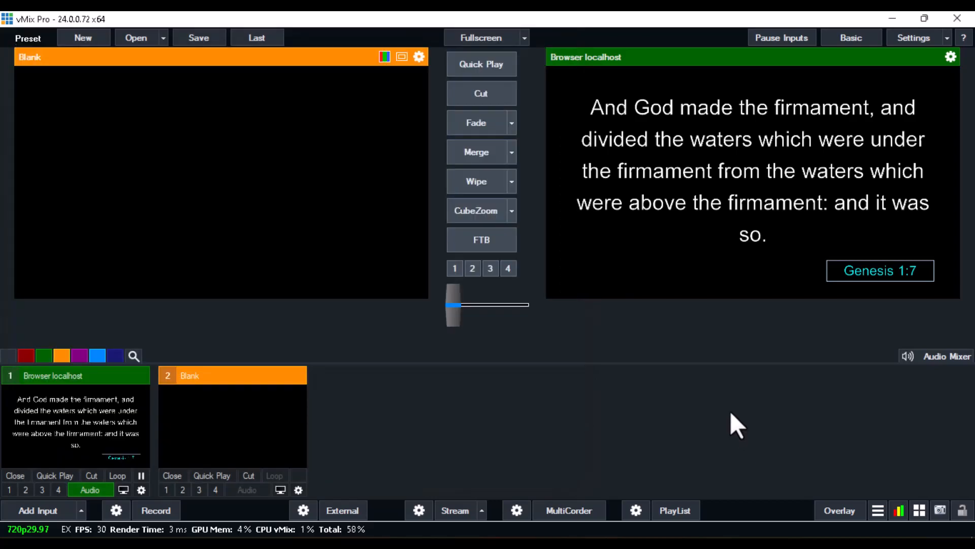
Step: Add the background video Christian+Video+Loop+Background+ +Prayer.mp4 from the YOUTUBE LOOP folder in Downloads as a video input
{"action": "left_click", "coordinate": [21, 506]}
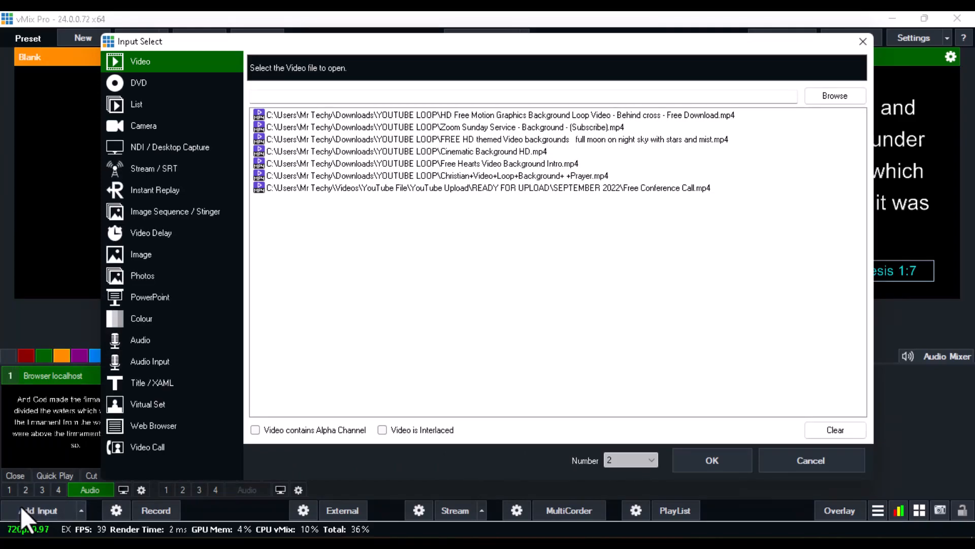
{"action": "left_click", "coordinate": [835, 95]}
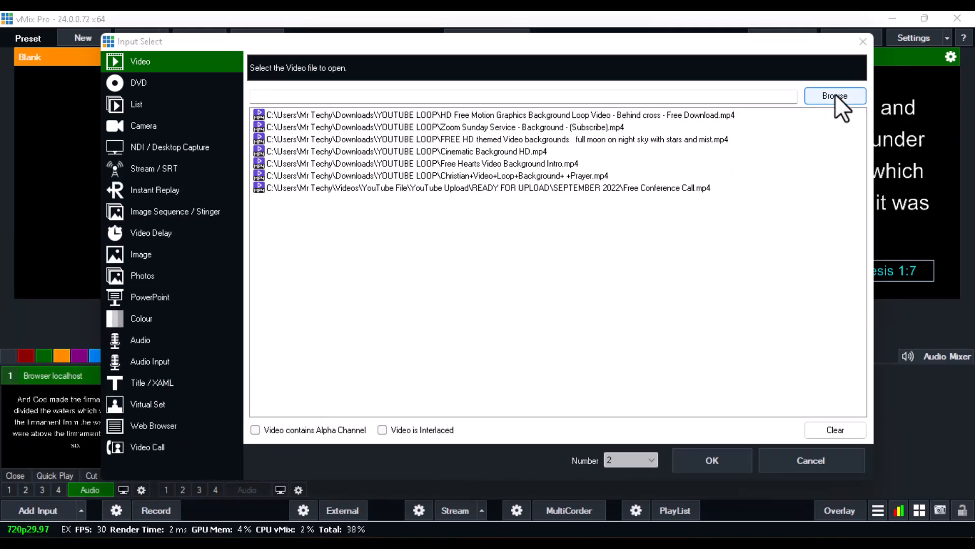
{"action": "left_click_drag", "start_coordinate": [577, 168], "coordinate": [574, 258]}
{"action": "left_click", "coordinate": [154, 290]}
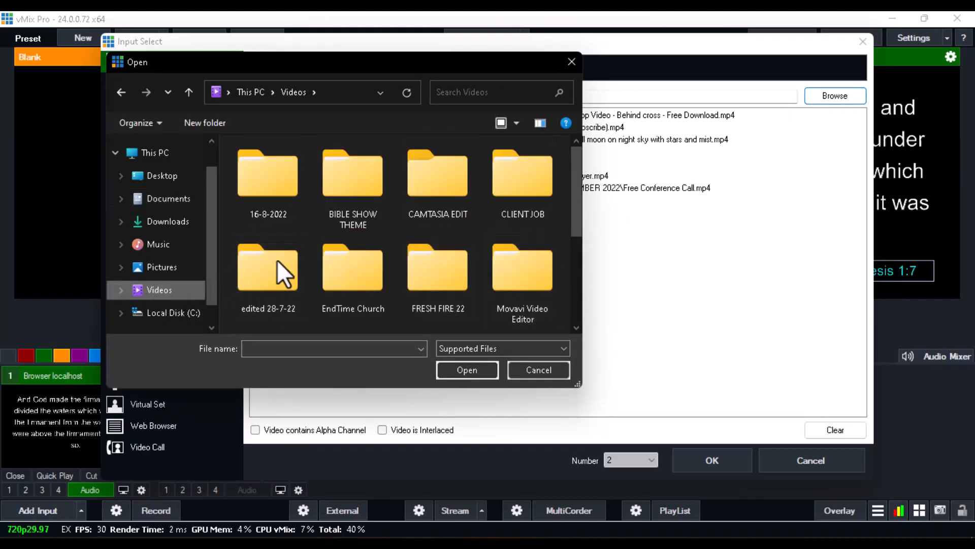
{"action": "left_click_drag", "start_coordinate": [578, 200], "coordinate": [575, 271]}
{"action": "left_click", "coordinate": [181, 219]}
{"action": "double_click", "coordinate": [427, 206]}
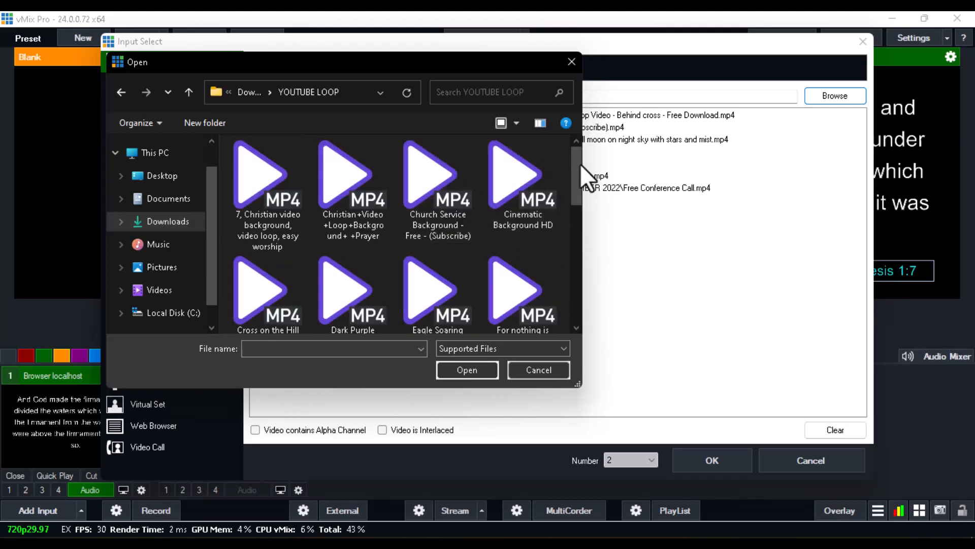
{"action": "mouse_move", "coordinate": [580, 164]}
{"action": "left_mouse_down"}
{"action": "mouse_move", "coordinate": [582, 181]}
{"action": "mouse_move", "coordinate": [577, 164]}
{"action": "left_mouse_up"}
{"action": "left_click", "coordinate": [524, 178]}
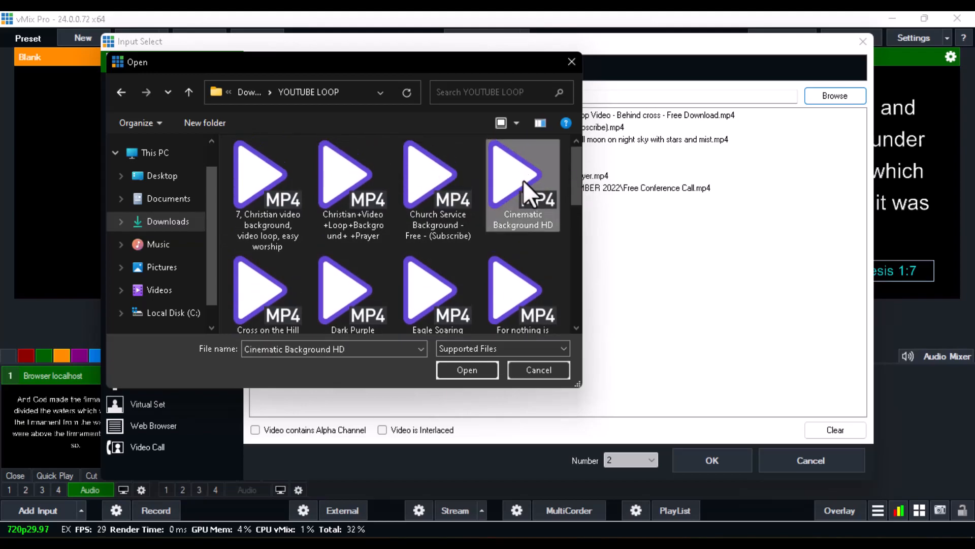
{"action": "left_click", "coordinate": [441, 374]}
{"action": "left_click", "coordinate": [709, 465]}
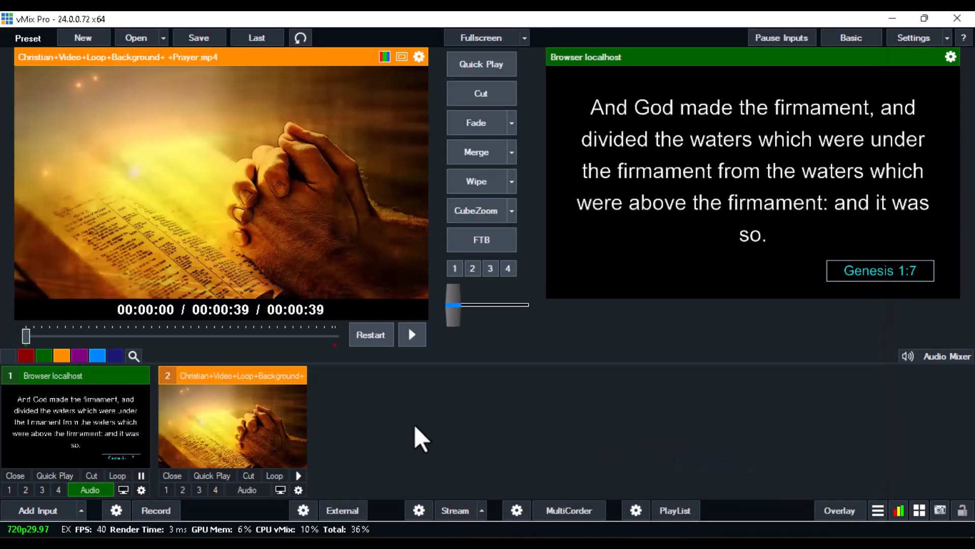
Step: Play and pause the prayer background video briefly, and turn on looping for it
{"action": "left_click", "coordinate": [295, 476]}
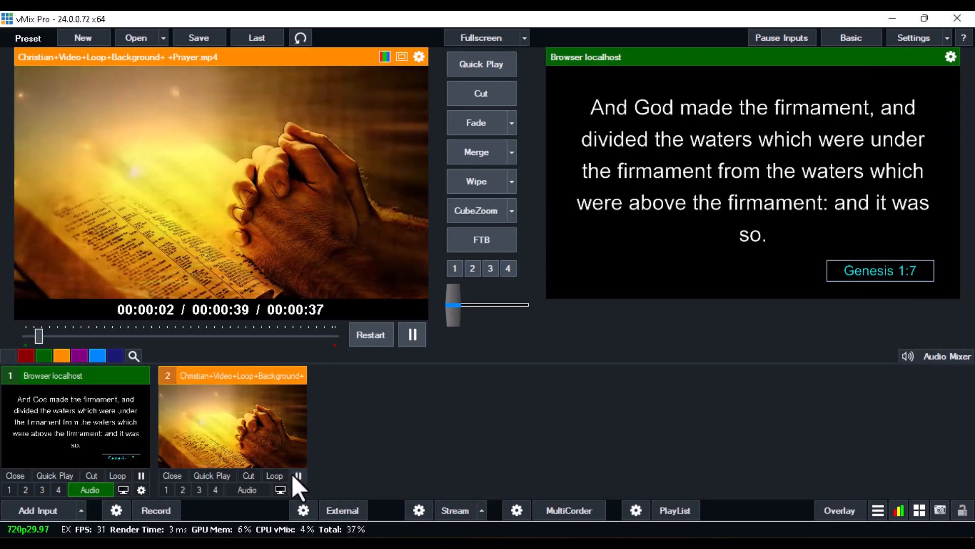
{"action": "left_click", "coordinate": [295, 475]}
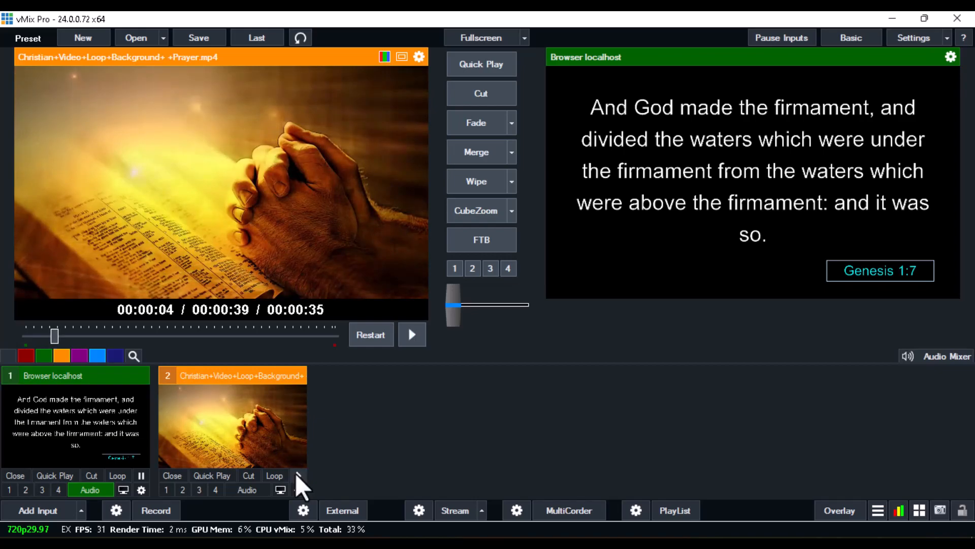
{"action": "left_click", "coordinate": [278, 474]}
Step: Add the recent image hopeless-man-in-prison-art-vector-23473555.jpg as an image input and select it for preview
{"action": "left_click", "coordinate": [18, 510]}
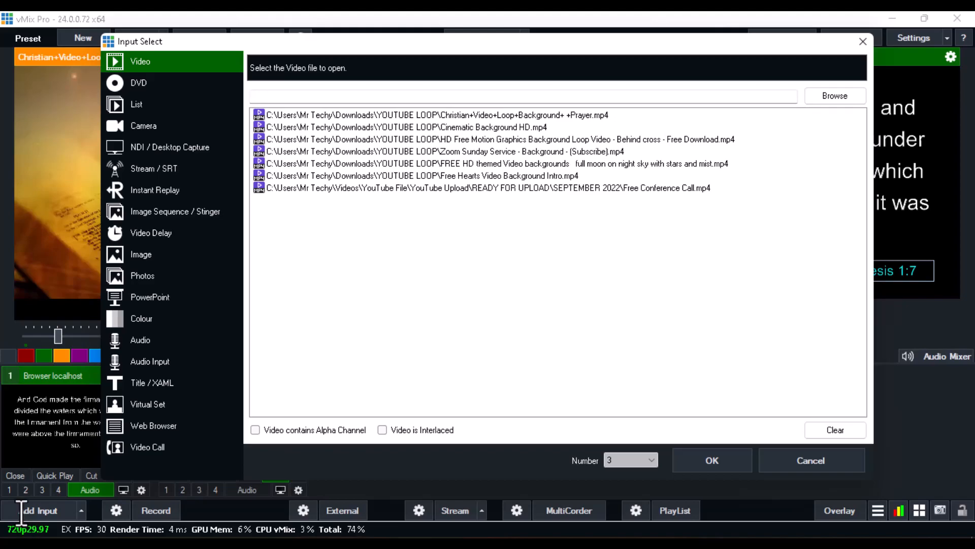
{"action": "left_click", "coordinate": [148, 256]}
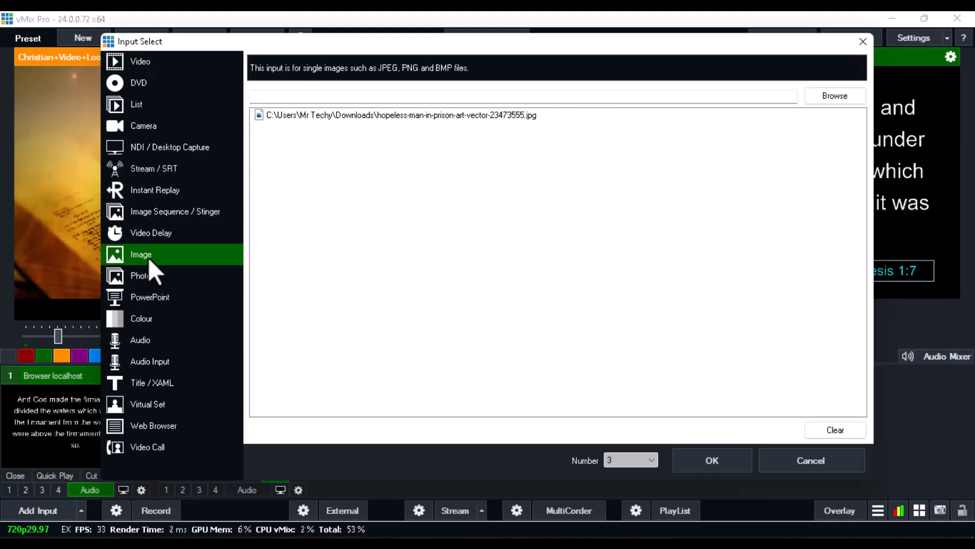
{"action": "left_click", "coordinate": [511, 117]}
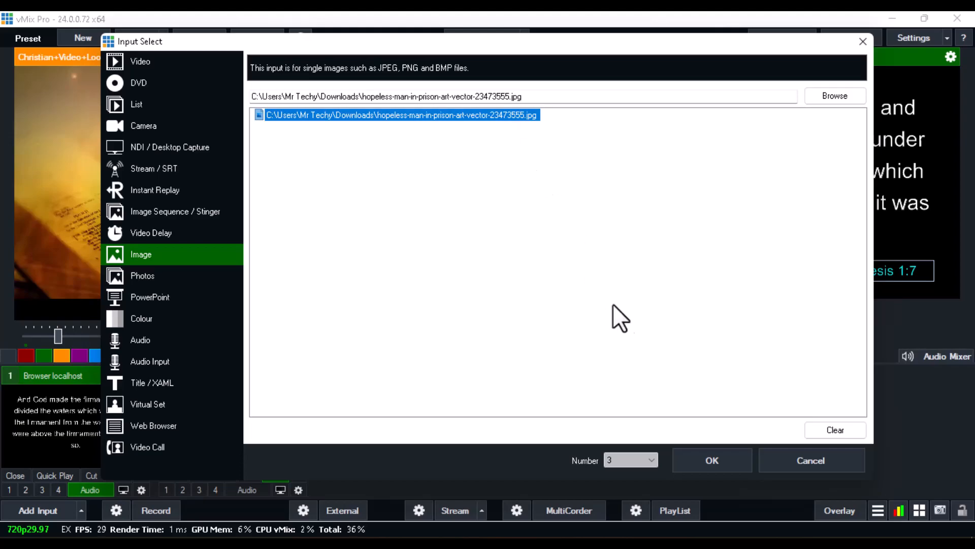
{"action": "left_click", "coordinate": [699, 457]}
{"action": "left_click", "coordinate": [354, 415]}
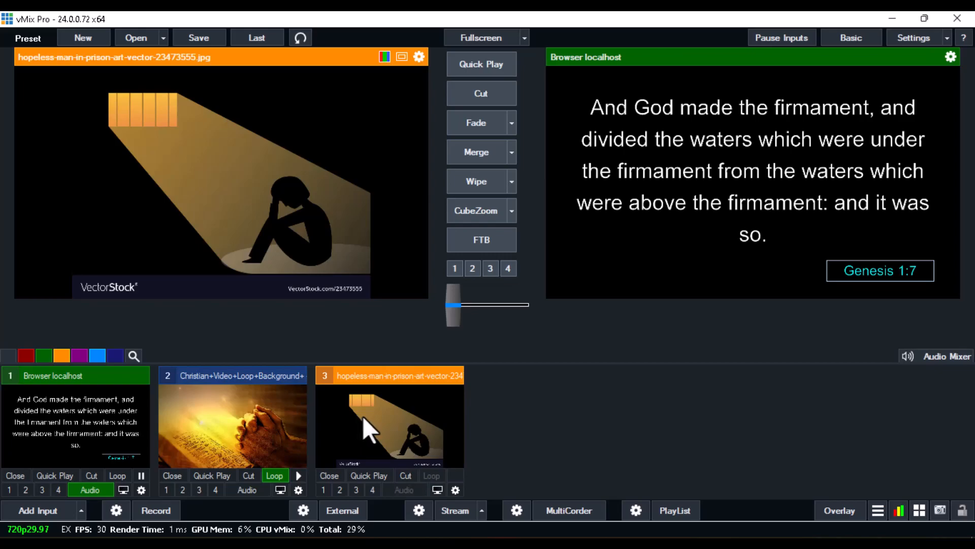
Step: Open the image input's position settings and set Crop Y2 to 633 to cut off the lower watermark strip
{"action": "right_click", "coordinate": [363, 416]}
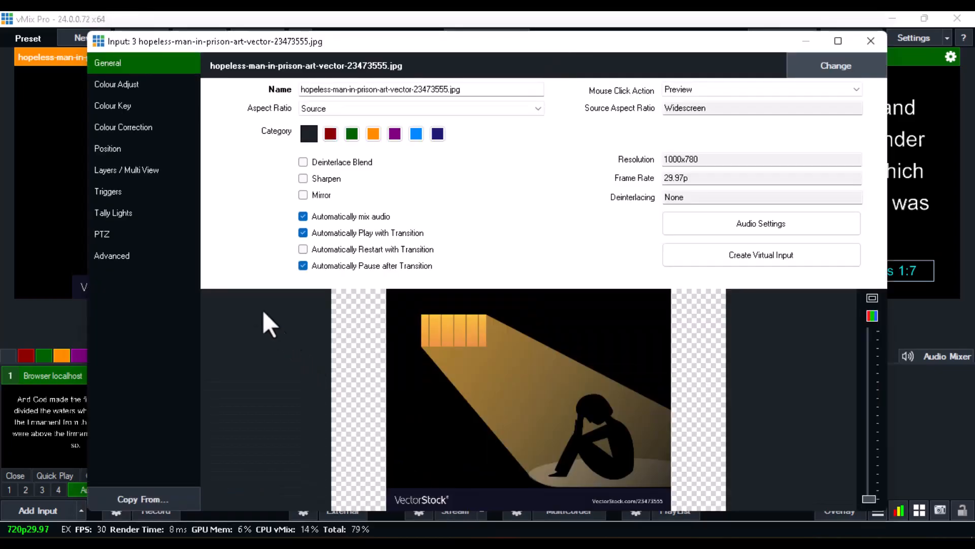
{"action": "left_click", "coordinate": [118, 157]}
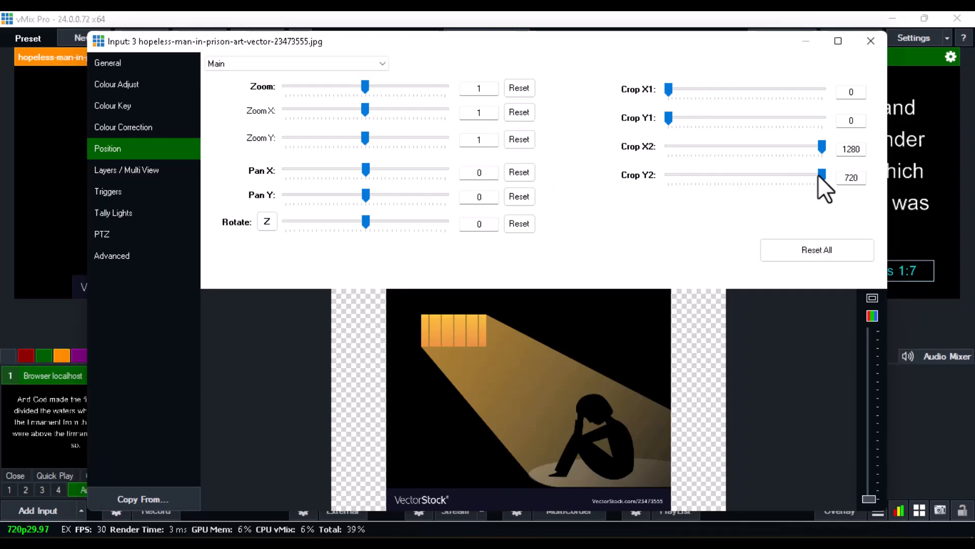
{"action": "left_click_drag", "start_coordinate": [815, 175], "coordinate": [799, 172]}
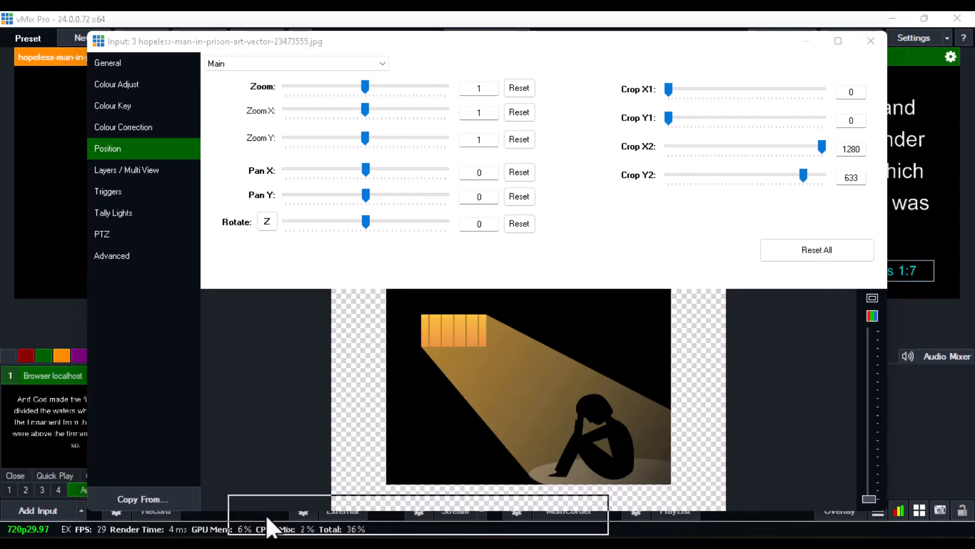
Step: Set the prison image's Pan Y to -0.17 and Zoom to 1.525 so it fills the frame, and close its settings
{"action": "left_click_drag", "start_coordinate": [366, 195], "coordinate": [358, 194]}
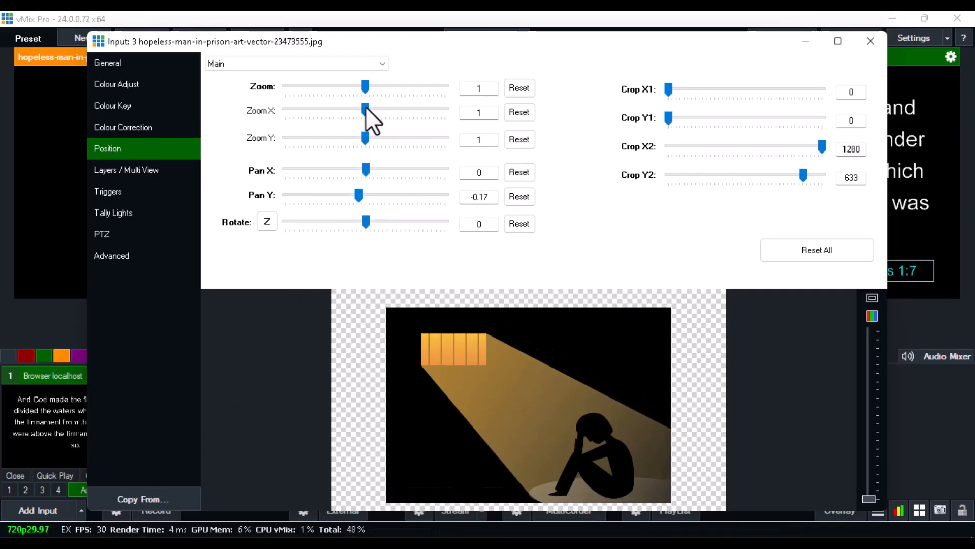
{"action": "left_click_drag", "start_coordinate": [367, 84], "coordinate": [378, 86]}
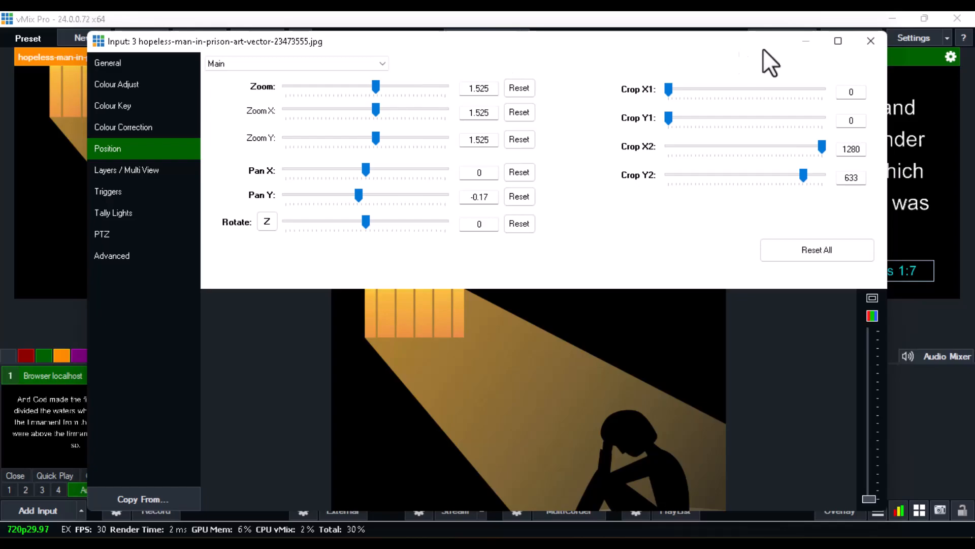
{"action": "left_click", "coordinate": [871, 40]}
Step: Select the Browser localhost input for preview and check its position settings and transparent background
{"action": "left_click", "coordinate": [127, 416]}
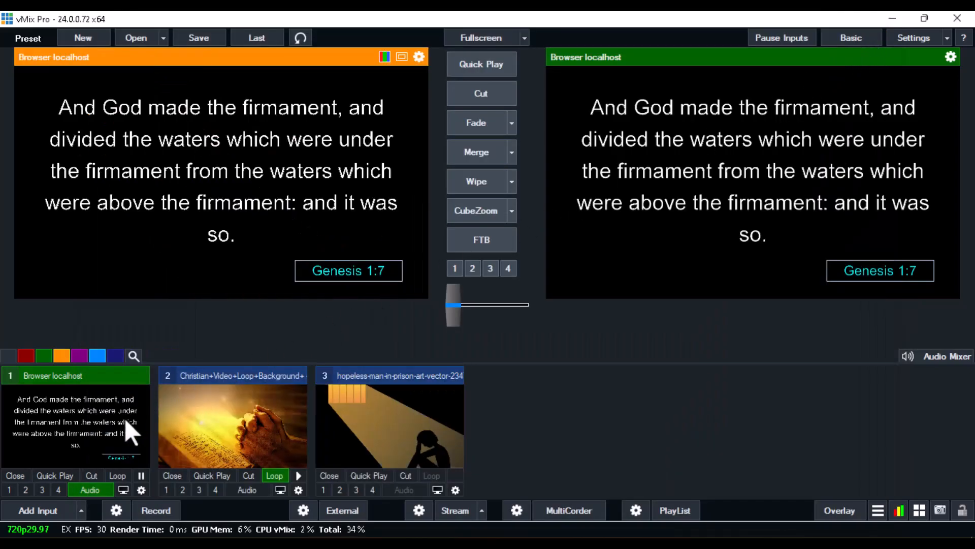
{"action": "right_click", "coordinate": [117, 418]}
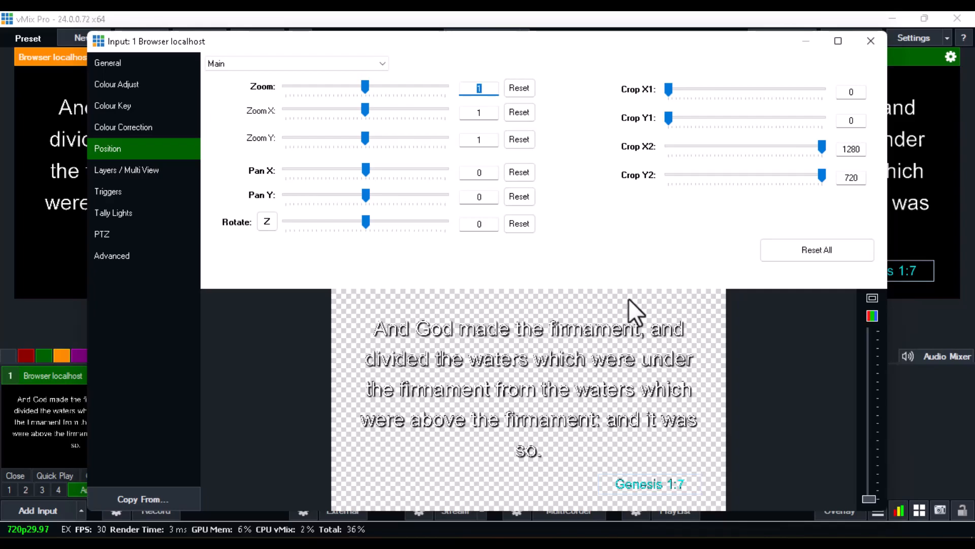
{"action": "left_click", "coordinate": [870, 41]}
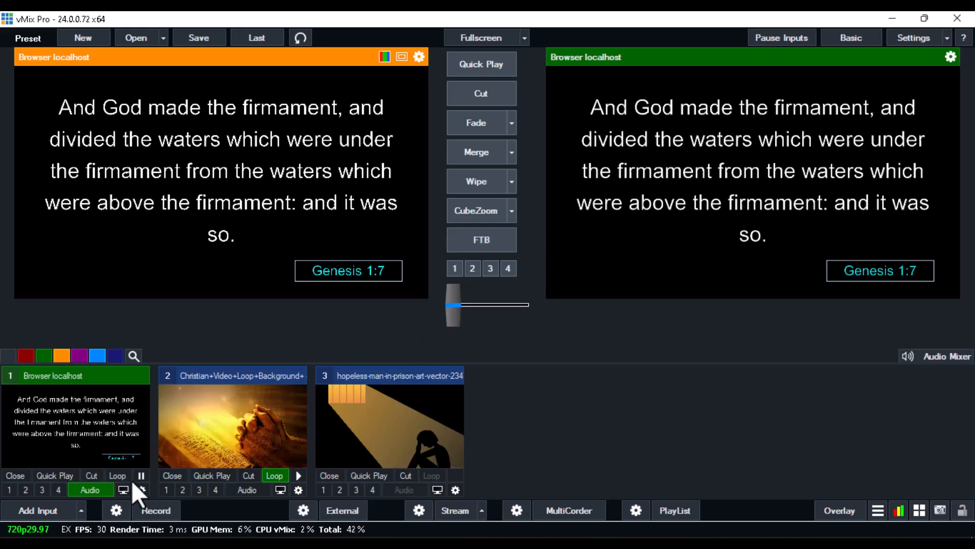
{"action": "left_click", "coordinate": [82, 511]}
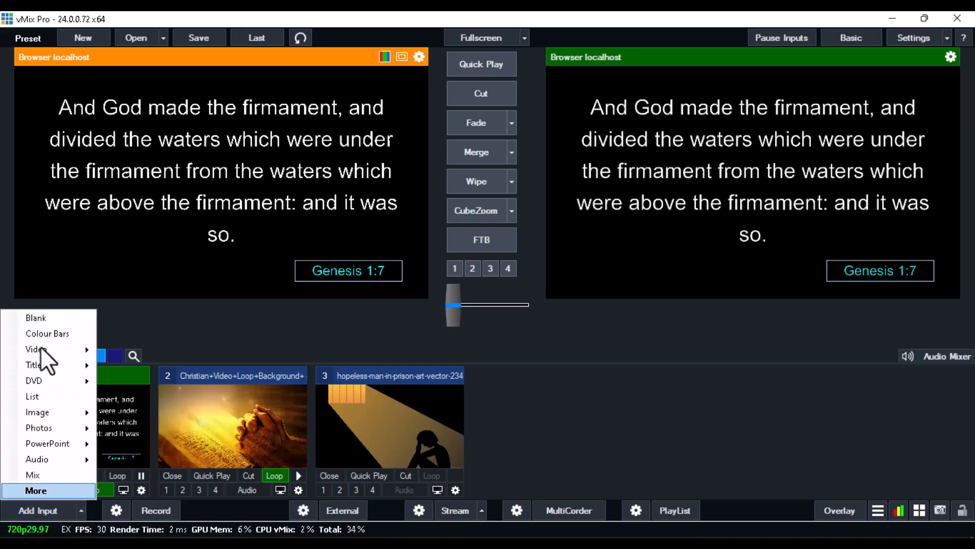
{"action": "left_click", "coordinate": [26, 507]}
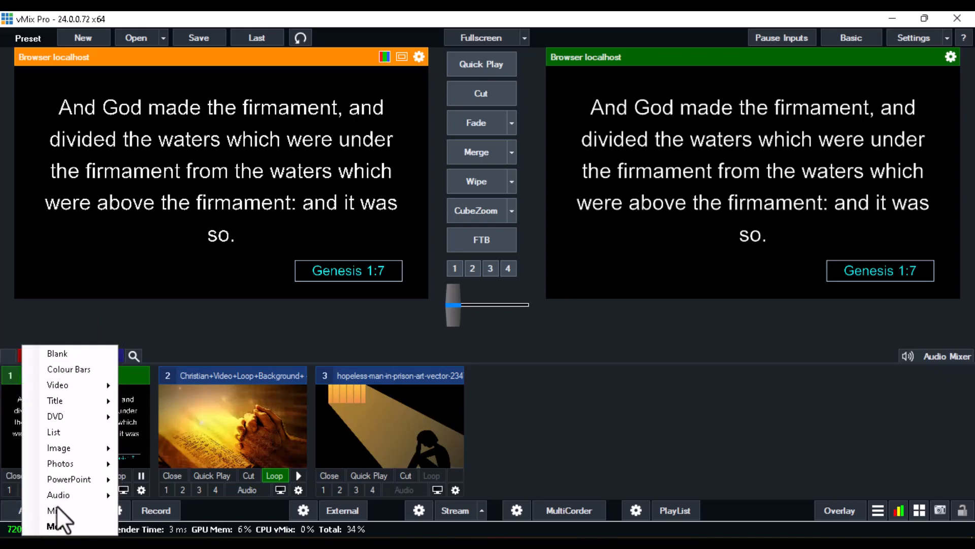
{"action": "left_click", "coordinate": [529, 462]}
Step: Add a blank input and select it for preview
{"action": "left_click", "coordinate": [38, 510]}
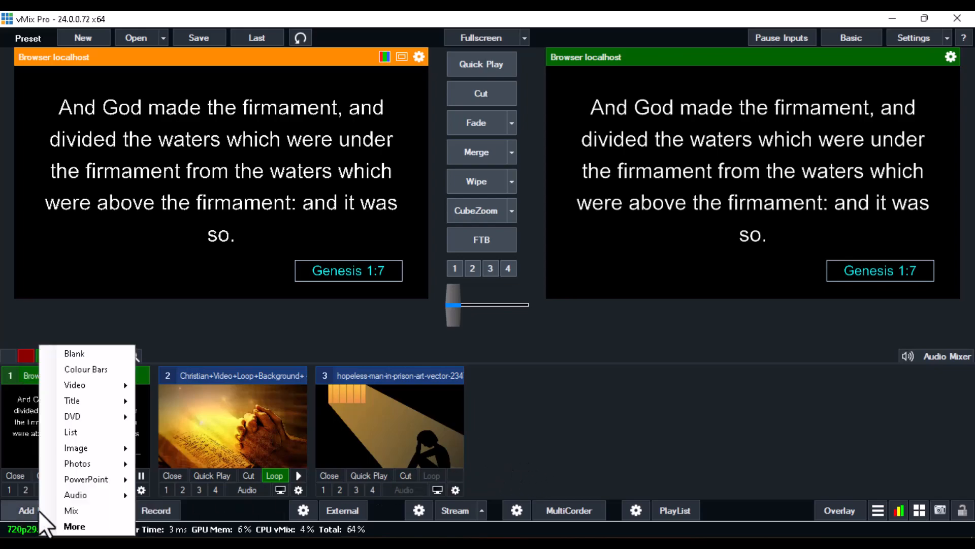
{"action": "left_click", "coordinate": [66, 358]}
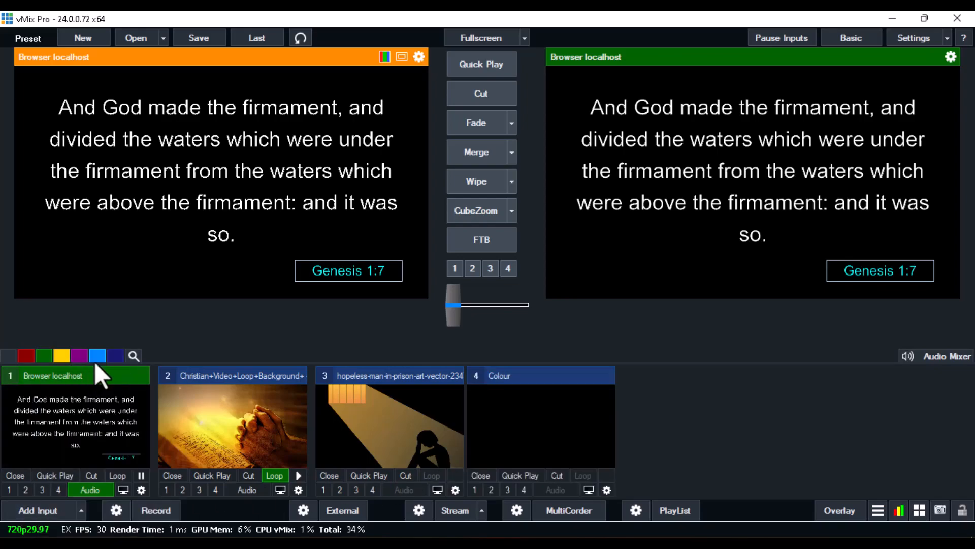
{"action": "left_click", "coordinate": [531, 413]}
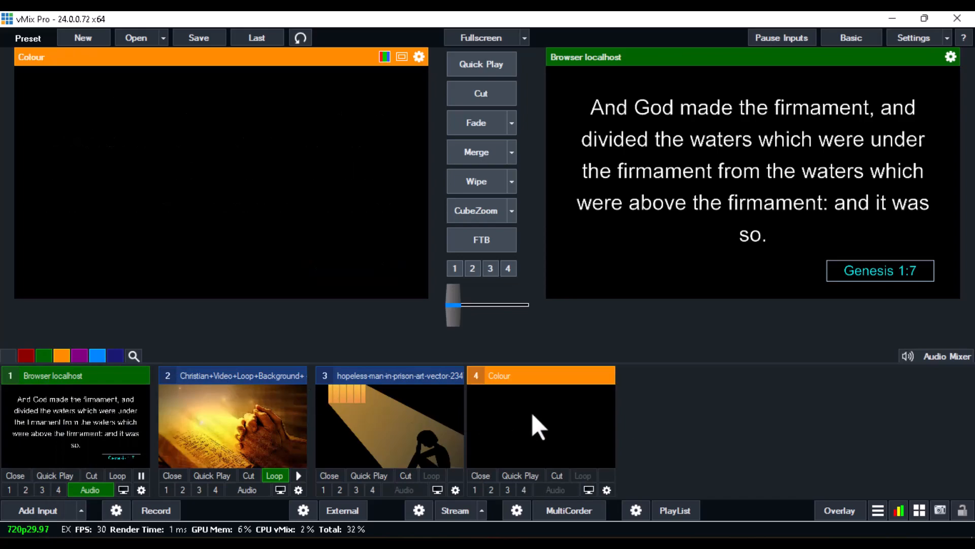
Step: Rename the blank input as Bible and enable its Colour Key on black to make it transparent
{"action": "double_click", "coordinate": [532, 413]}
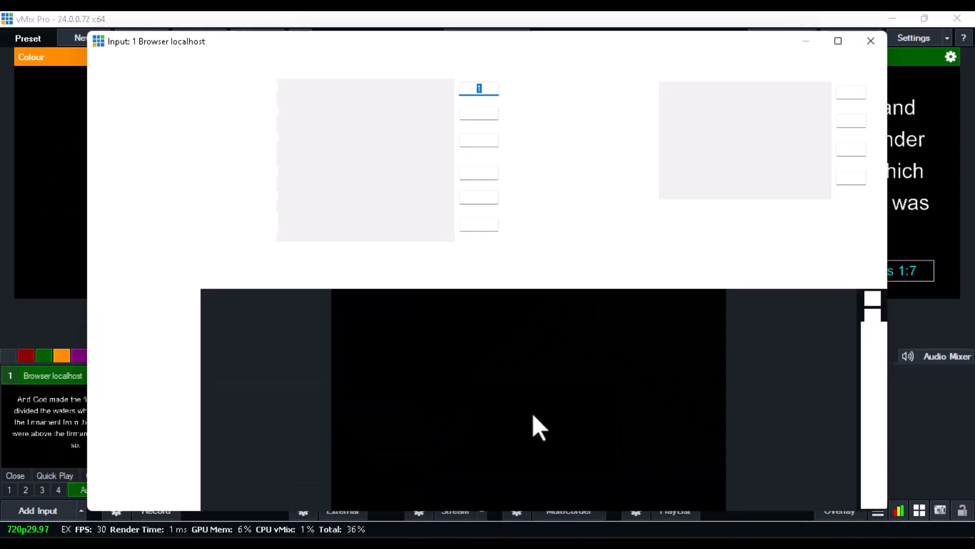
{"action": "left_click", "coordinate": [124, 65]}
{"action": "left_click_drag", "start_coordinate": [324, 90], "coordinate": [281, 94]}
{"action": "type", "text": "Bible"}
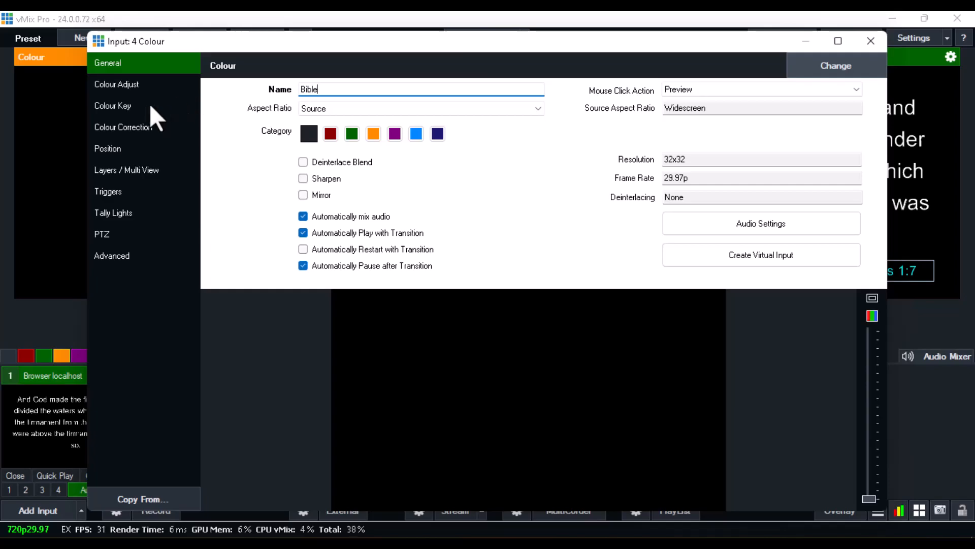
{"action": "left_click", "coordinate": [126, 107]}
{"action": "left_click", "coordinate": [233, 83]}
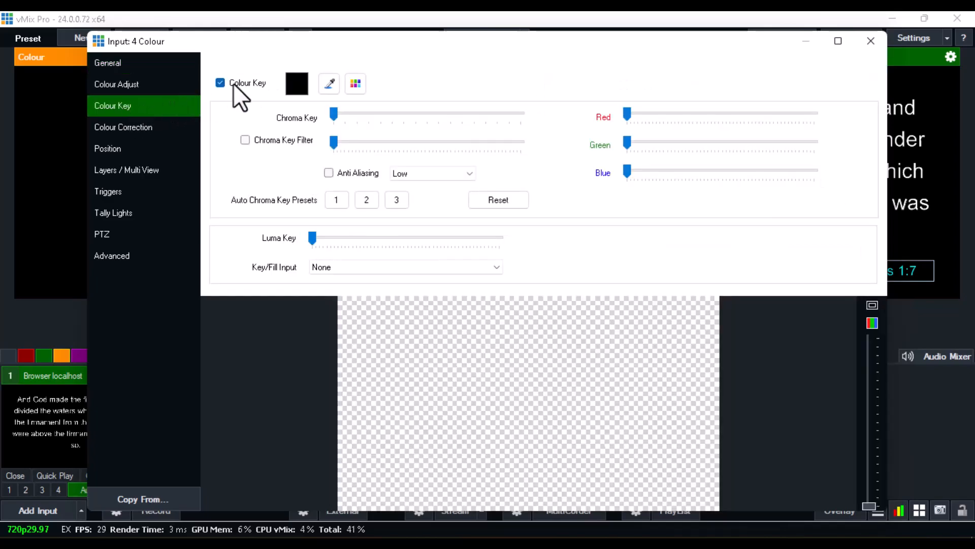
Step: Assign the Christian prayer loop video to layer 1 and Browser localhost to layer 2 of the Bible input
{"action": "left_click", "coordinate": [156, 172]}
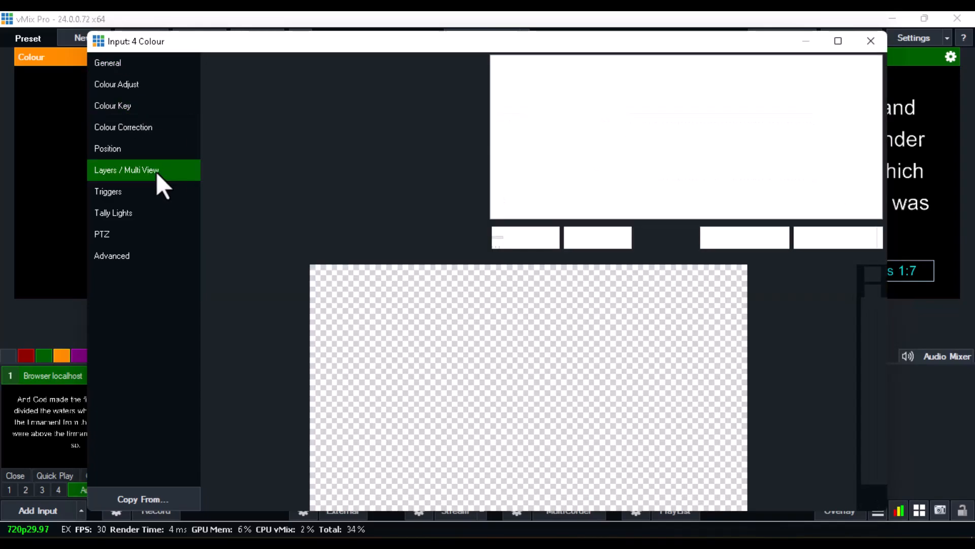
{"action": "left_click", "coordinate": [270, 63]}
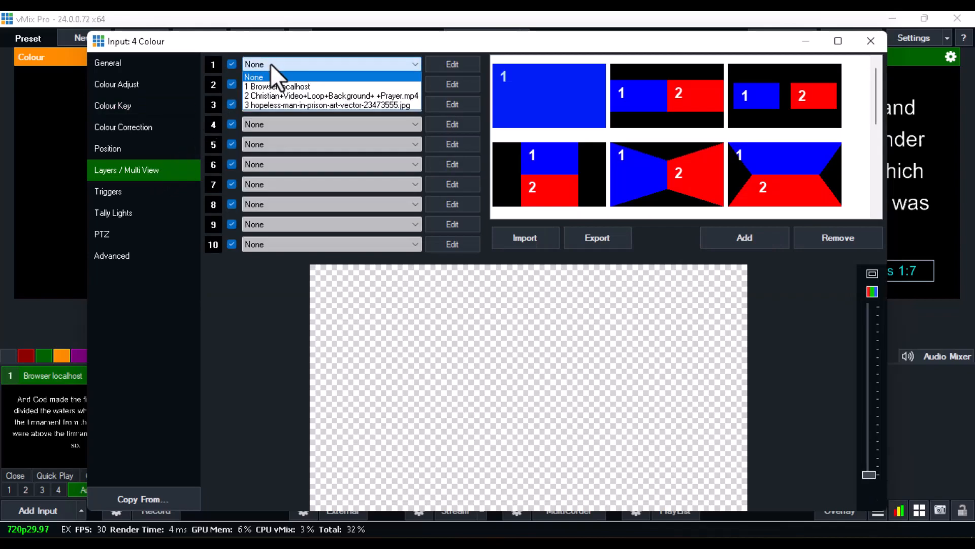
{"action": "left_click", "coordinate": [276, 95]}
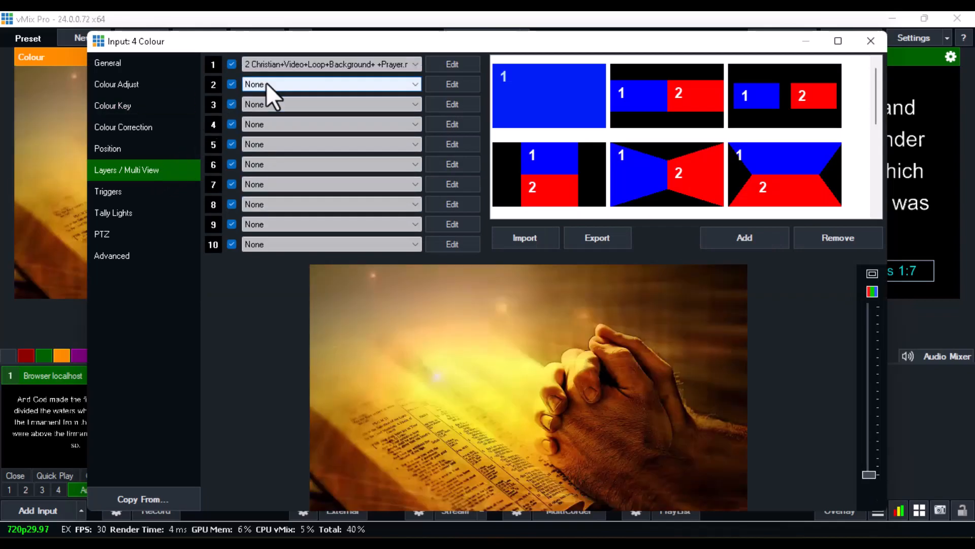
{"action": "left_click", "coordinate": [266, 84]}
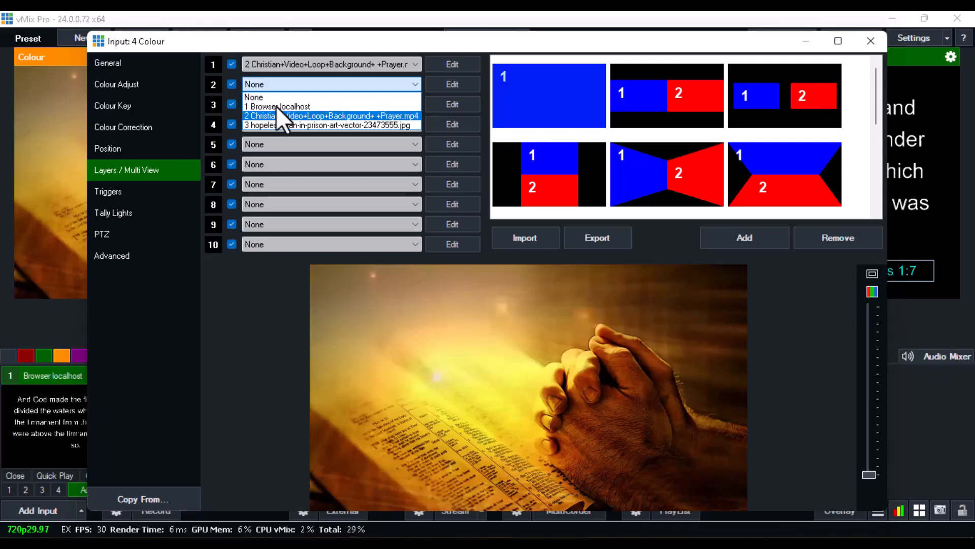
{"action": "left_click", "coordinate": [276, 106]}
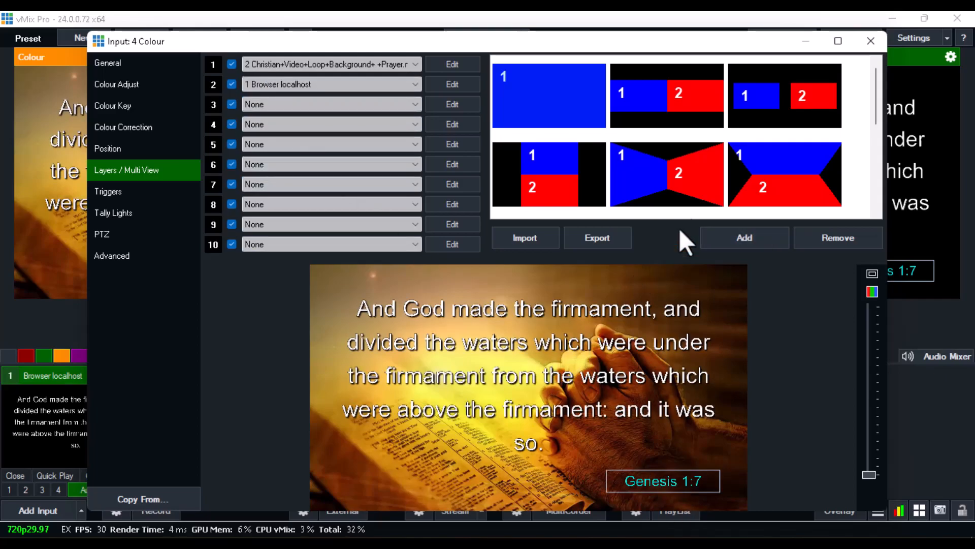
{"action": "left_click", "coordinate": [871, 40]}
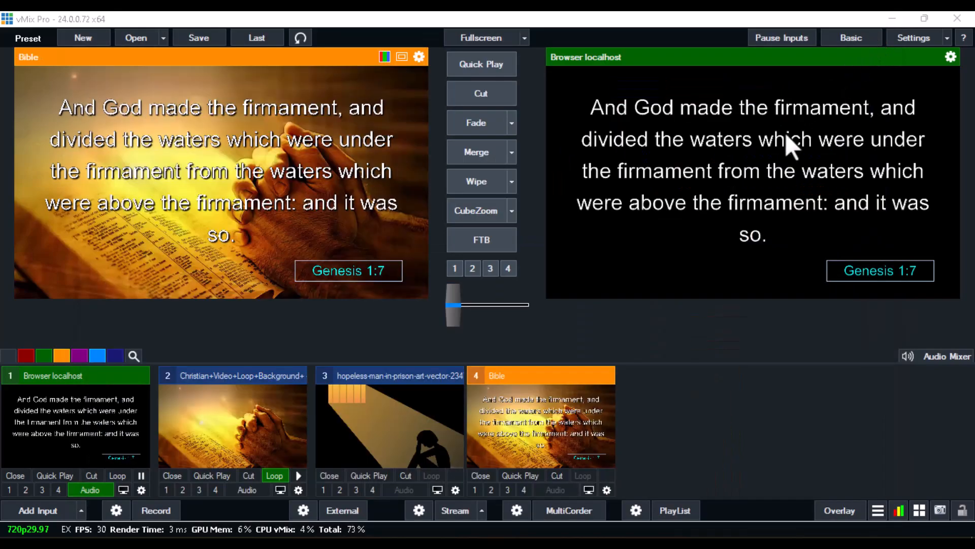
Step: Transition the Bible input to the program output manually, and toggle overlay channel 4 for it on and off
{"action": "left_click", "coordinate": [524, 490]}
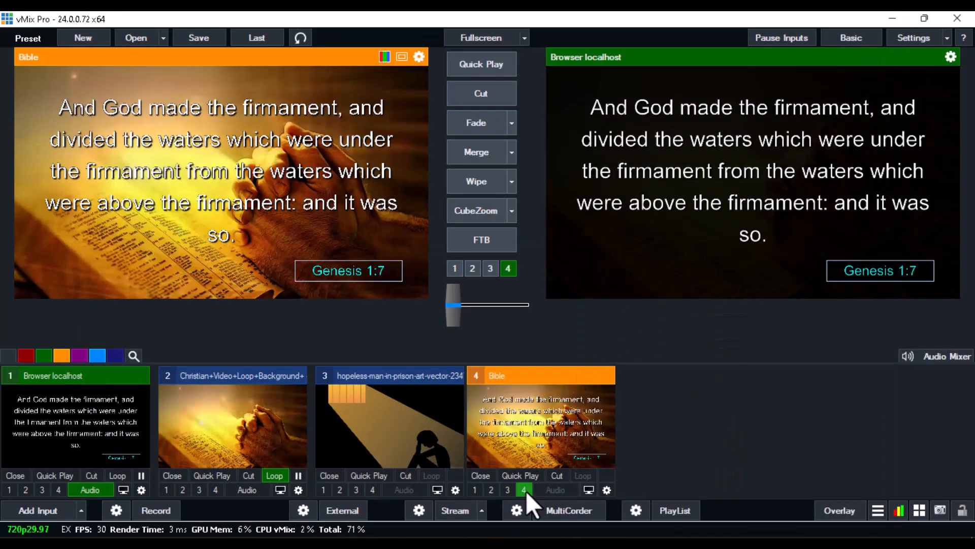
{"action": "left_click", "coordinate": [525, 490]}
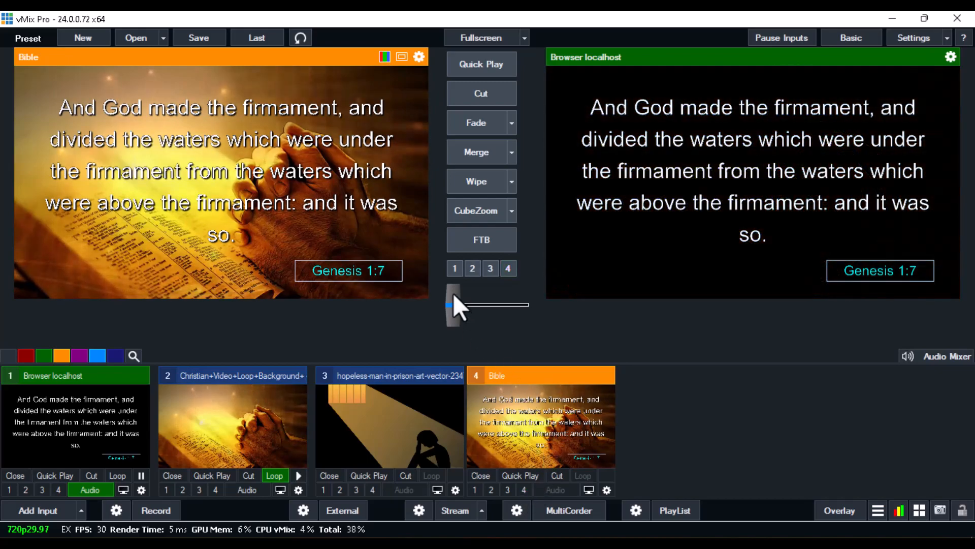
{"action": "left_click_drag", "start_coordinate": [453, 294], "coordinate": [654, 294]}
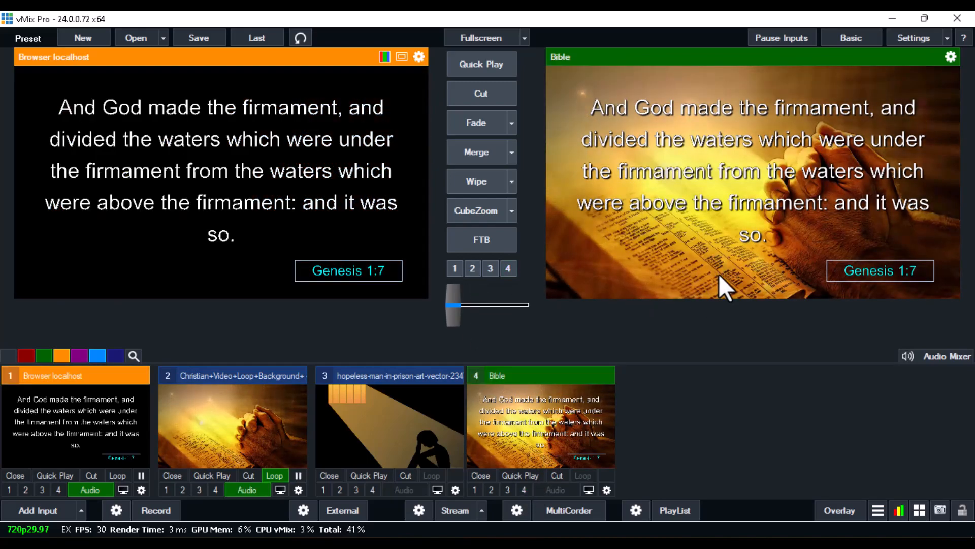
{"action": "left_click", "coordinate": [523, 490]}
{"action": "left_click", "coordinate": [522, 489]}
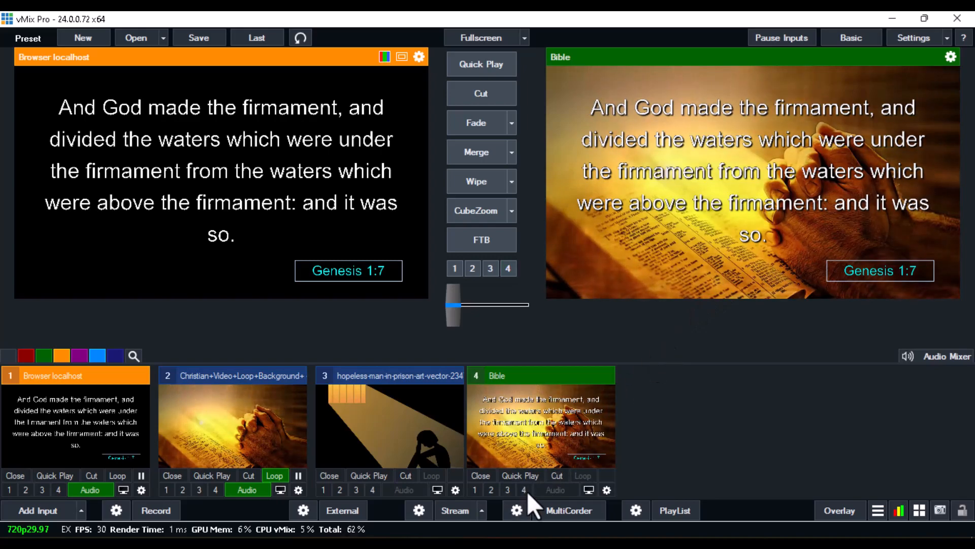
Step: Switch to VerseVIEW and present several verses of Genesis 1 in turn, ending on Genesis 1:2
{"action": "key", "text": "alt+Tab"}
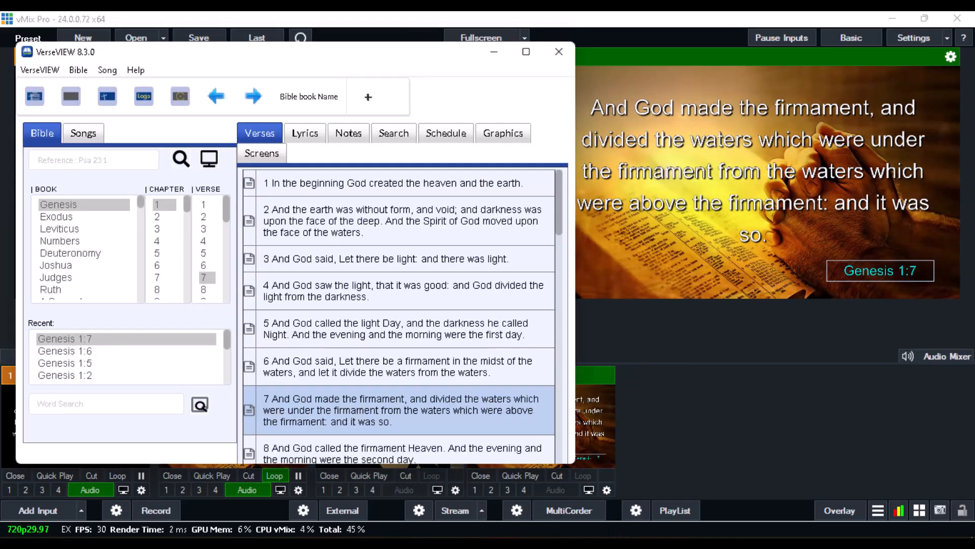
{"action": "left_click", "coordinate": [333, 234]}
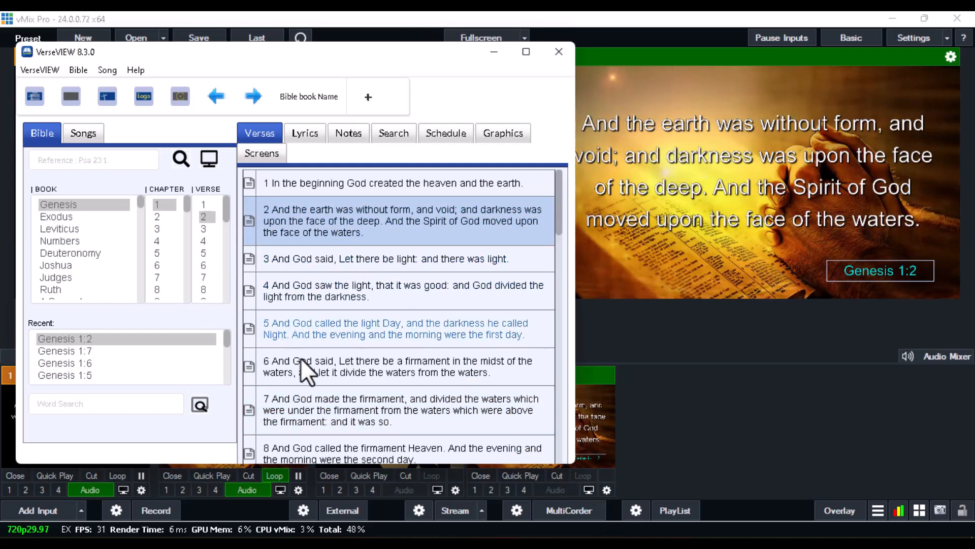
{"action": "left_click", "coordinate": [302, 339]}
{"action": "left_click", "coordinate": [314, 373]}
{"action": "left_click", "coordinate": [320, 425]}
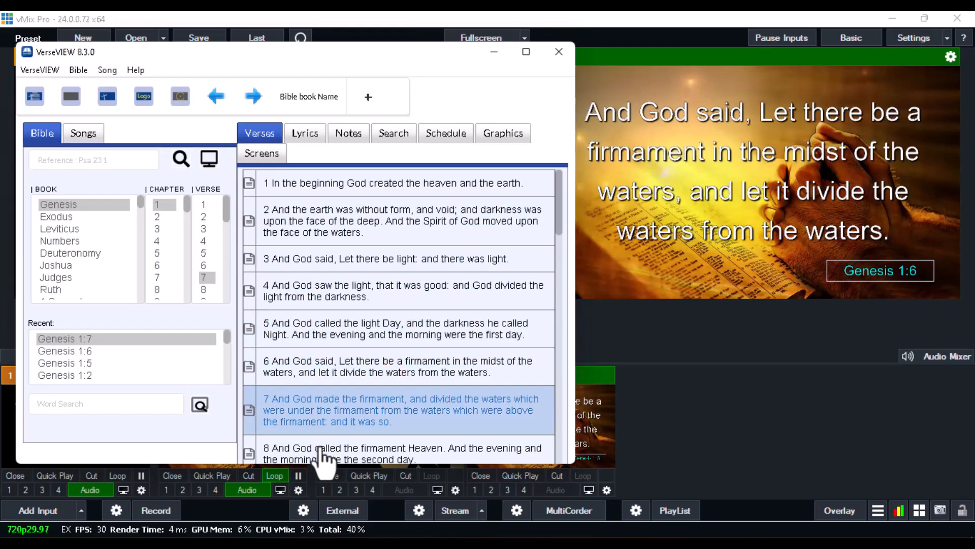
{"action": "left_click", "coordinate": [322, 454]}
{"action": "left_click", "coordinate": [312, 328]}
{"action": "left_click", "coordinate": [311, 300]}
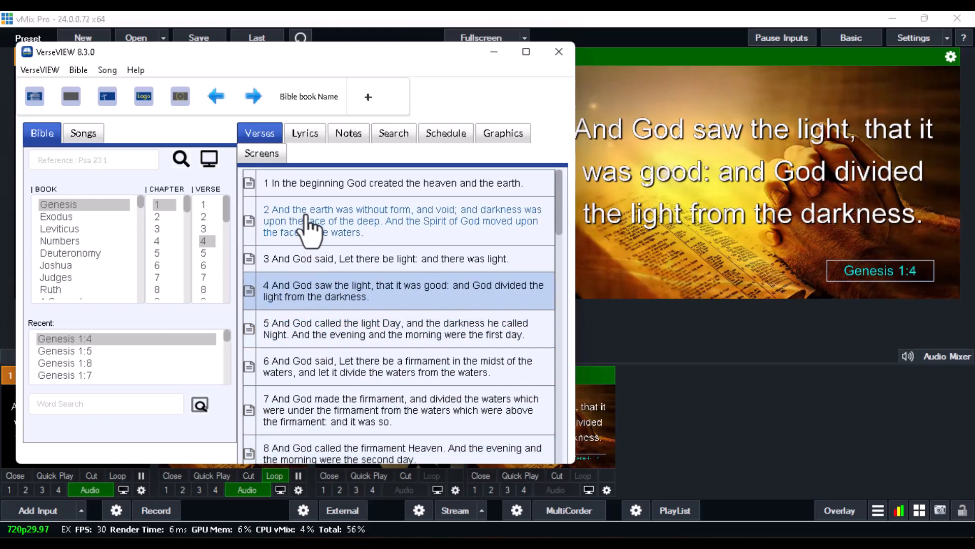
{"action": "left_click", "coordinate": [308, 222]}
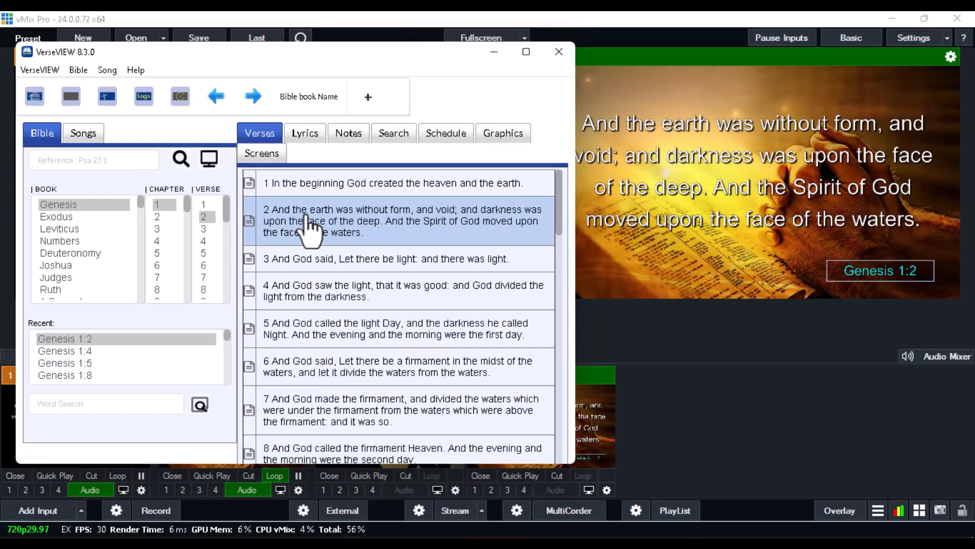
Step: Go to the song library and present stanzas 1, 2 and 3 of the song Aa Inba Illame
{"action": "left_click", "coordinate": [83, 133]}
{"action": "left_click", "coordinate": [303, 346]}
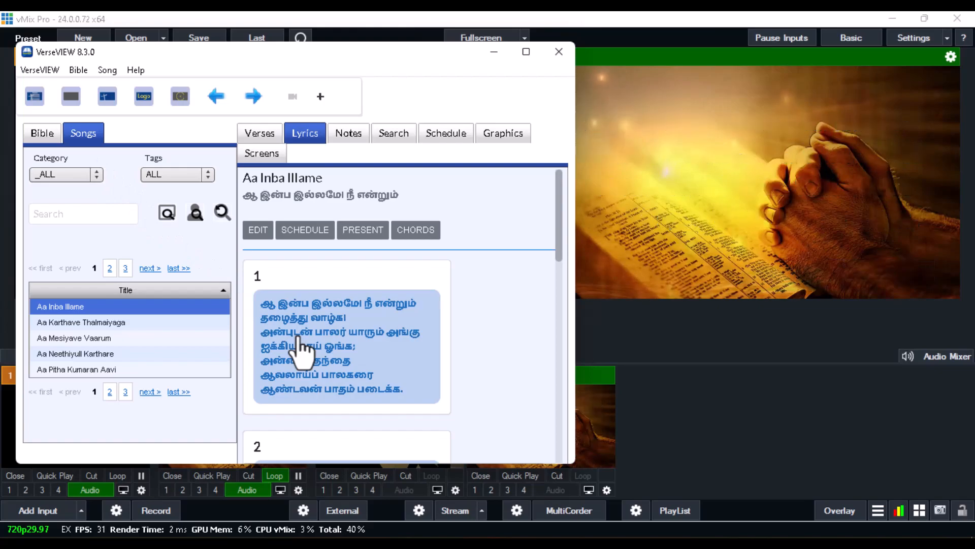
{"action": "scroll", "coordinate": [304, 355], "scroll_direction": "down", "scroll_amount": 2}
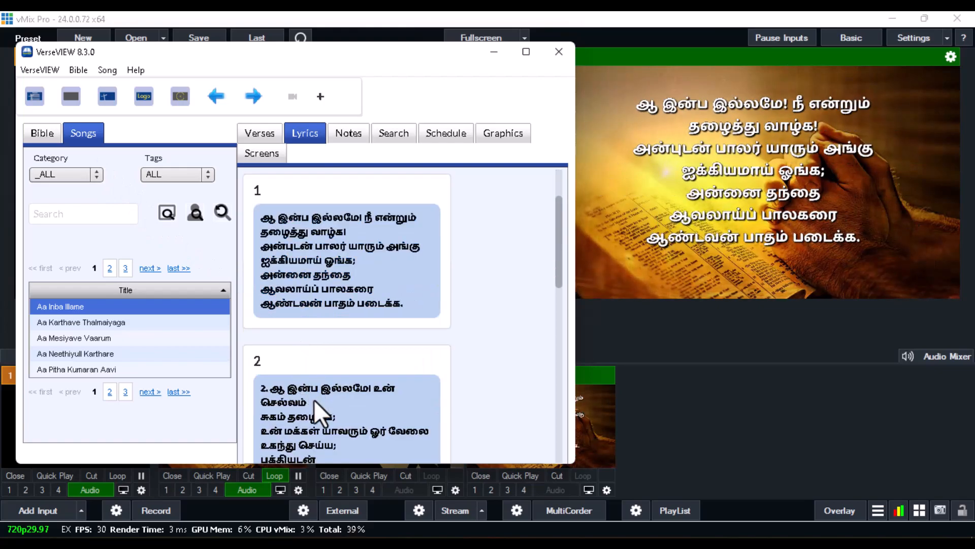
{"action": "left_click", "coordinate": [314, 400]}
{"action": "scroll", "coordinate": [310, 386], "scroll_direction": "down", "scroll_amount": 5}
{"action": "left_click", "coordinate": [306, 371]}
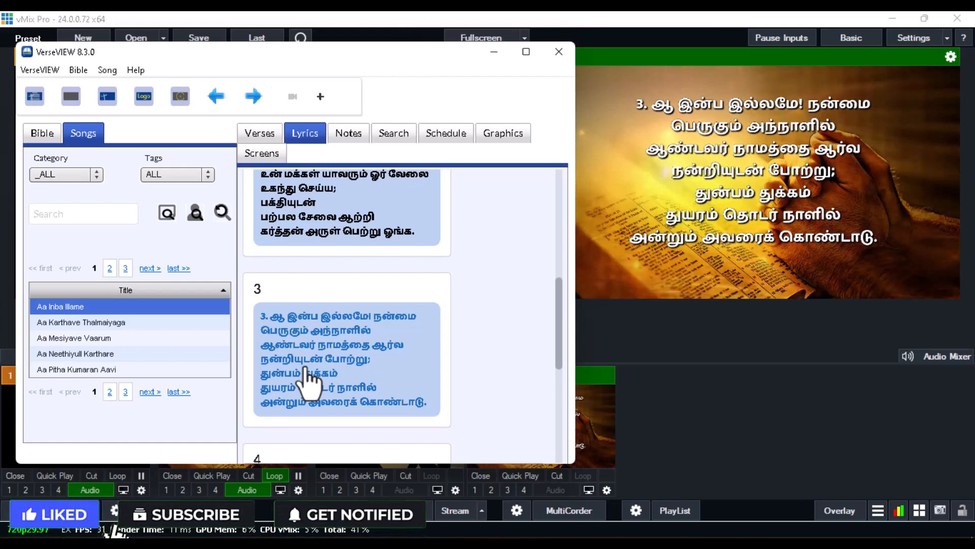
Step: Go back to stanza 1 of Aa Inba Illame and present further stanzas out of order, ending on stanza 2
{"action": "scroll", "coordinate": [307, 378], "scroll_direction": "down", "scroll_amount": 5}
{"action": "scroll", "coordinate": [307, 373], "scroll_direction": "up", "scroll_amount": 10}
{"action": "left_click", "coordinate": [315, 363]}
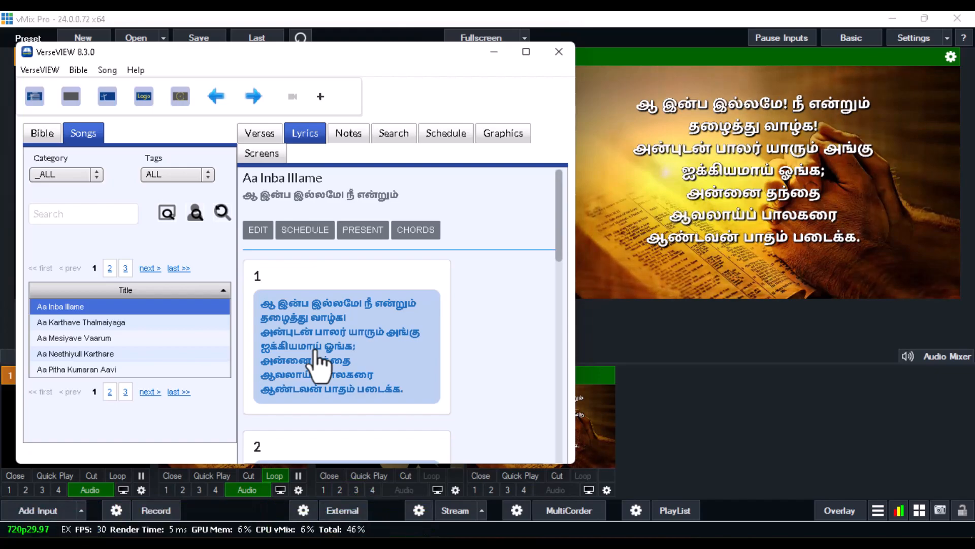
{"action": "scroll", "coordinate": [308, 354], "scroll_direction": "down", "scroll_amount": 5}
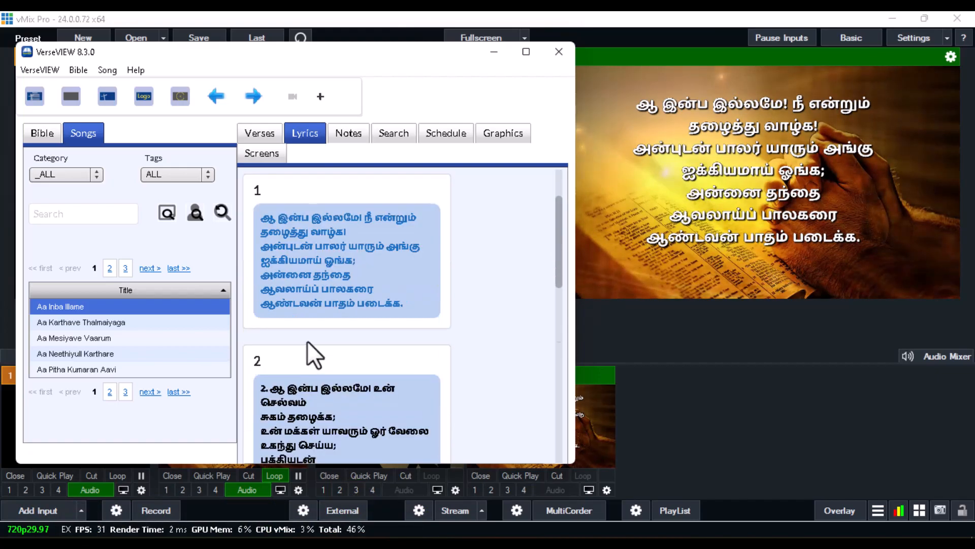
{"action": "left_click", "coordinate": [307, 354]}
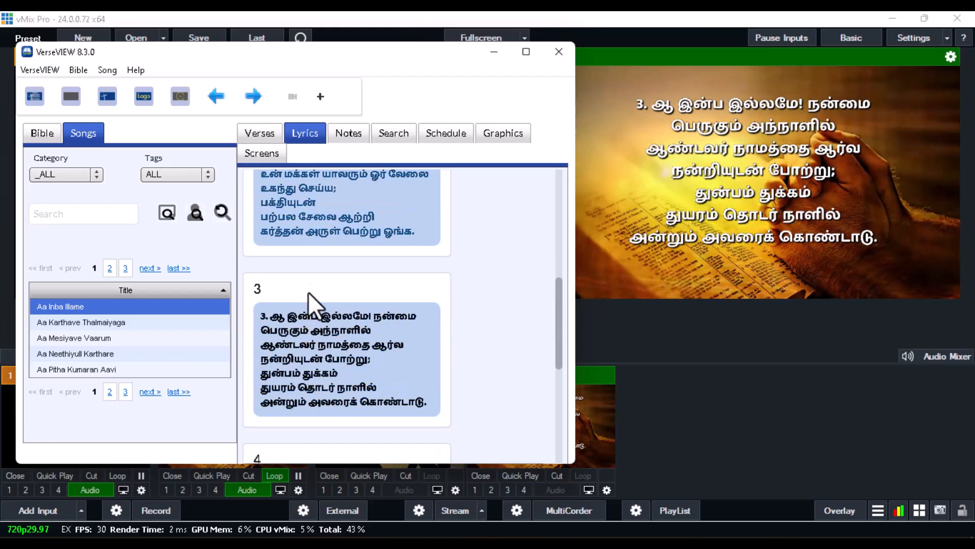
{"action": "left_click", "coordinate": [315, 216]}
{"action": "scroll", "coordinate": [322, 337], "scroll_direction": "down", "scroll_amount": 5}
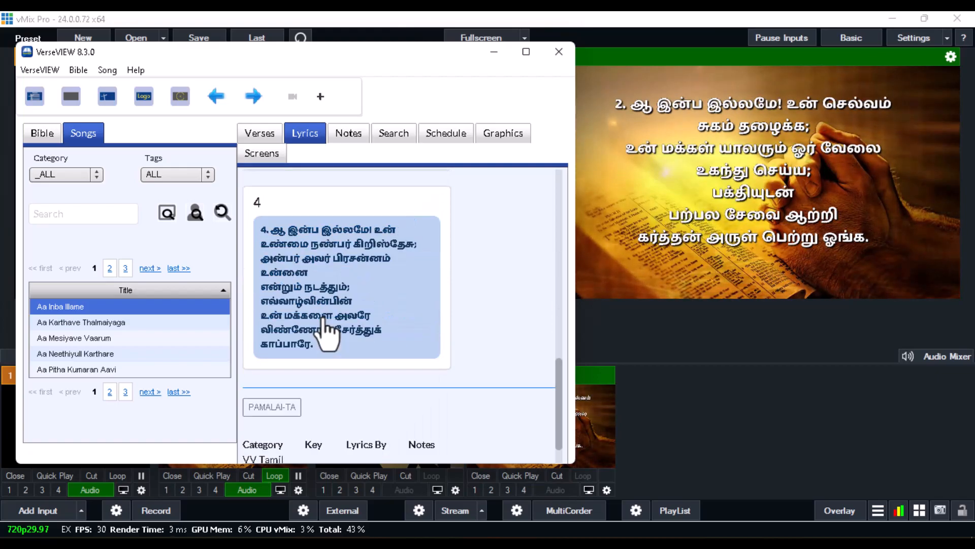
Step: Return to the Bible verses and present Genesis 1:4, 1:5, 1:6 and 1:7 in turn
{"action": "scroll", "coordinate": [305, 254], "scroll_direction": "up", "scroll_amount": 10}
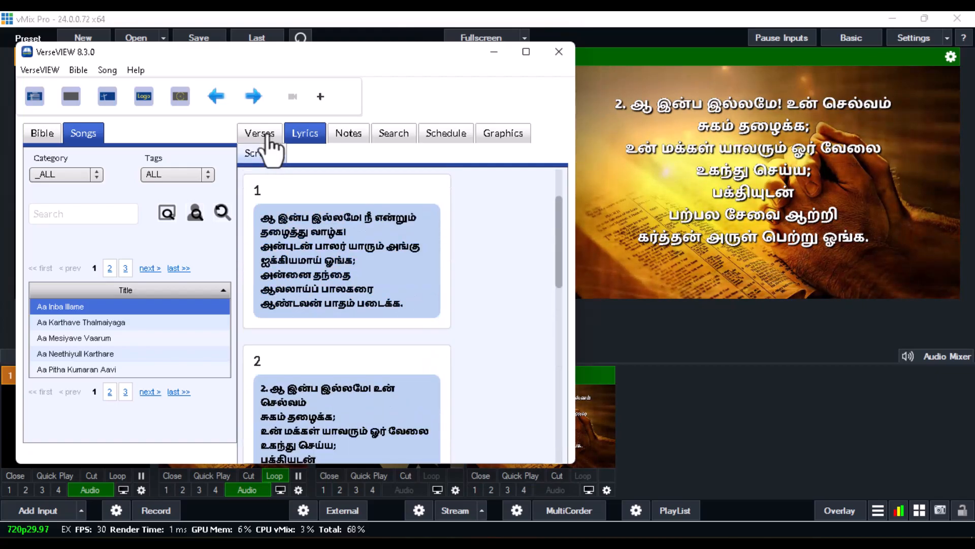
{"action": "left_click", "coordinate": [266, 136]}
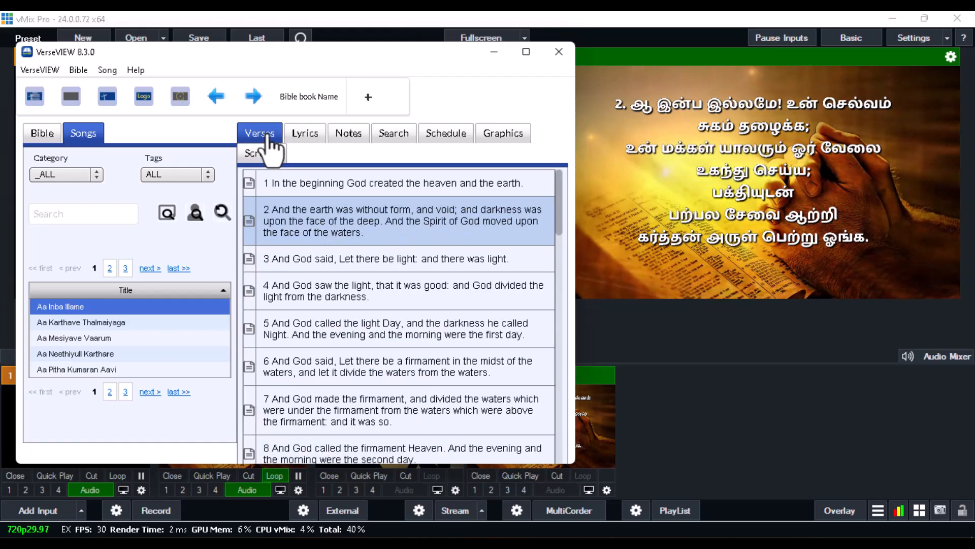
{"action": "left_click", "coordinate": [314, 300]}
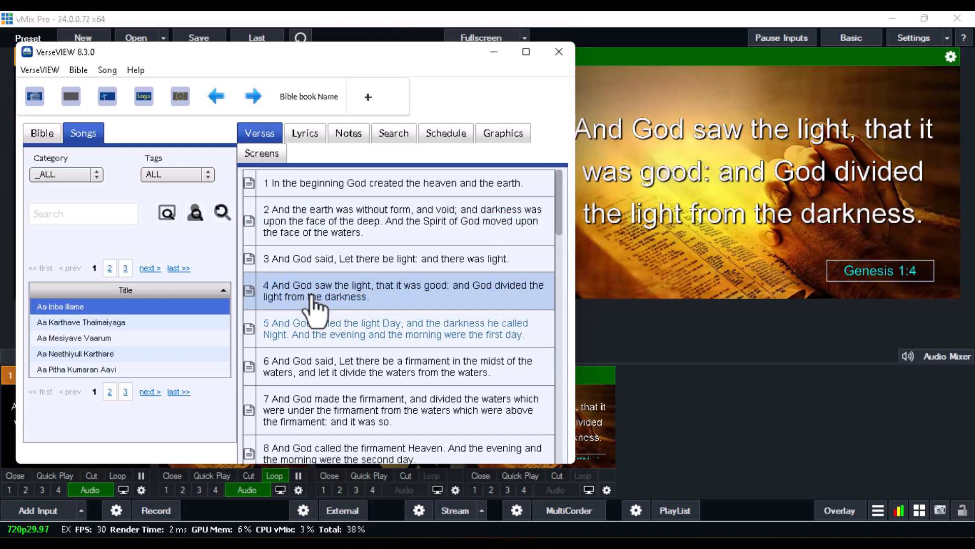
{"action": "left_click", "coordinate": [319, 343]}
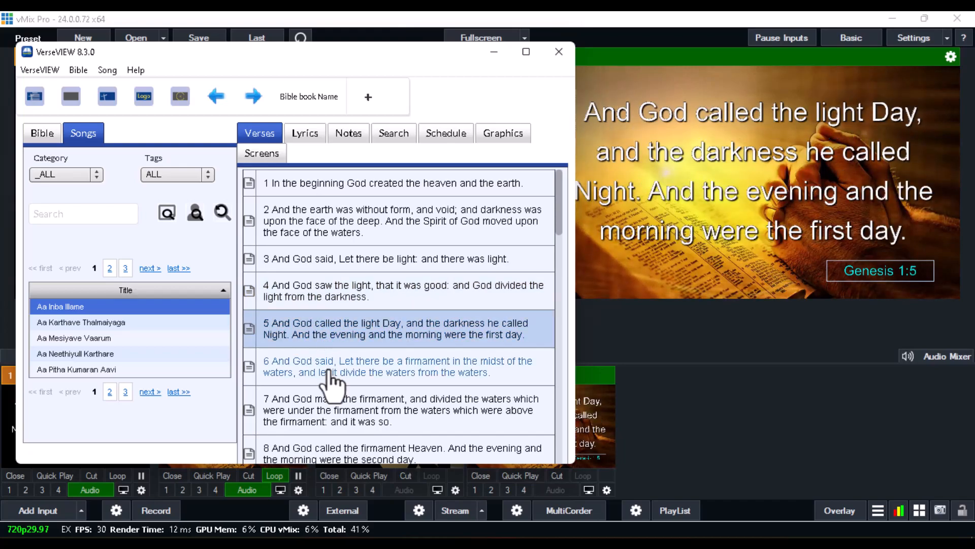
{"action": "left_click", "coordinate": [331, 384]}
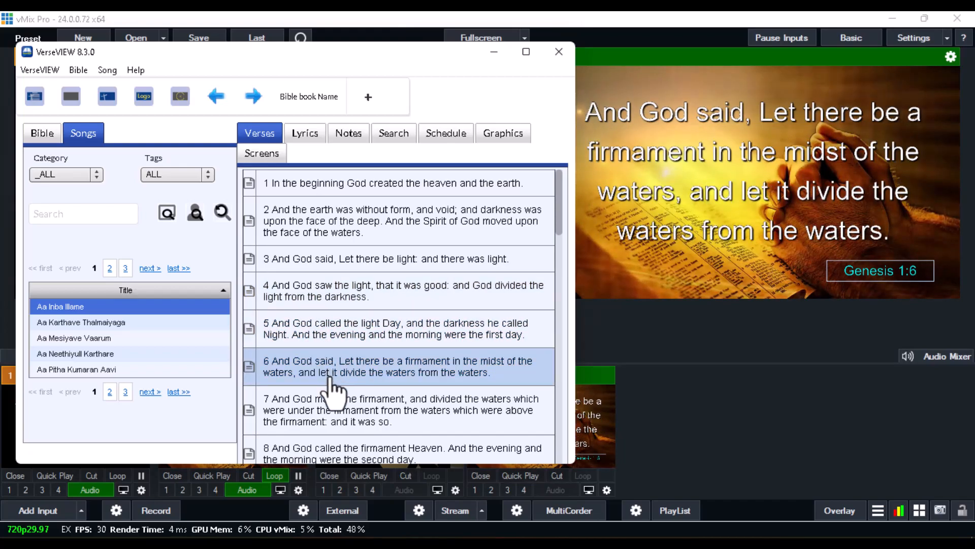
{"action": "left_click", "coordinate": [336, 405]}
Step: Present Genesis 1:9, 1:8, 1:10 and 1:11 in that order
{"action": "scroll", "coordinate": [338, 370], "scroll_direction": "down", "scroll_amount": 3}
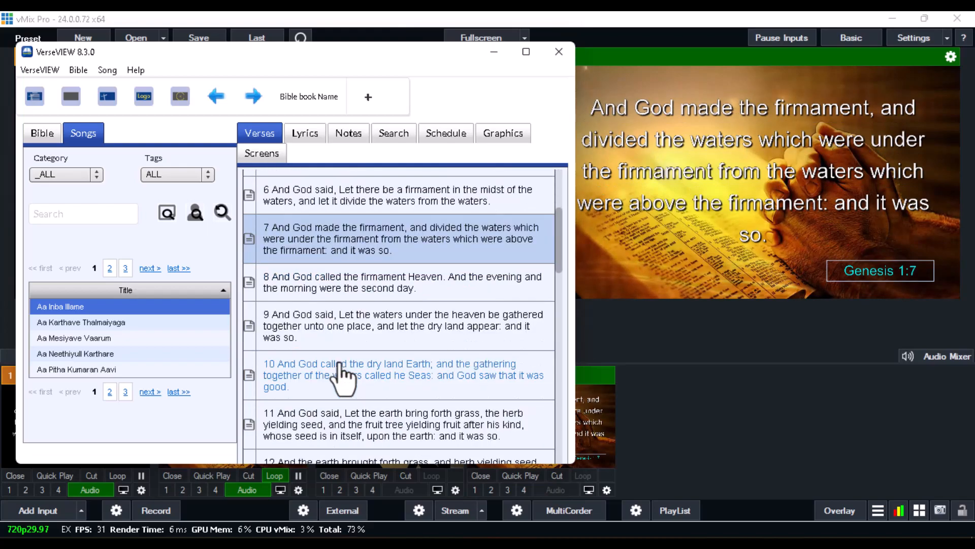
{"action": "left_click", "coordinate": [321, 314]}
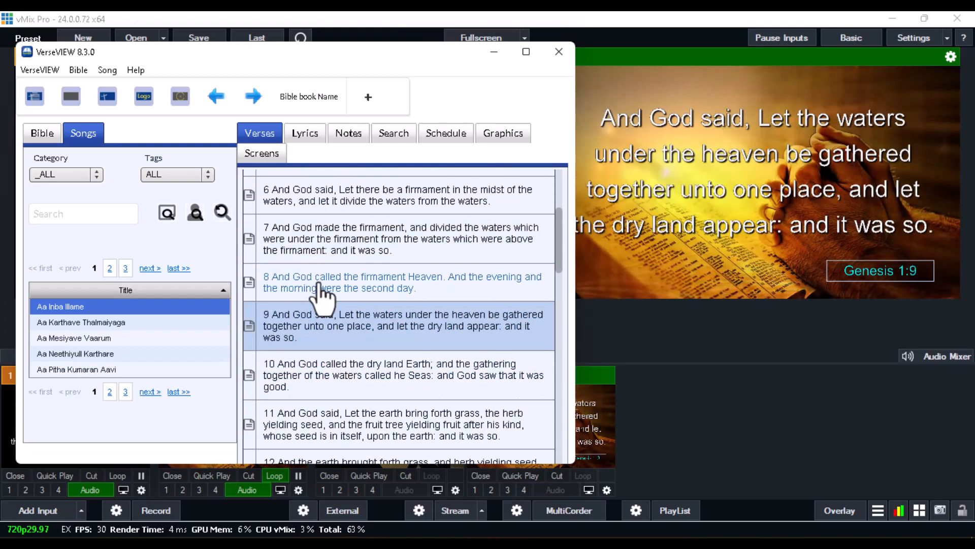
{"action": "left_click", "coordinate": [319, 284]}
{"action": "left_click", "coordinate": [331, 363]}
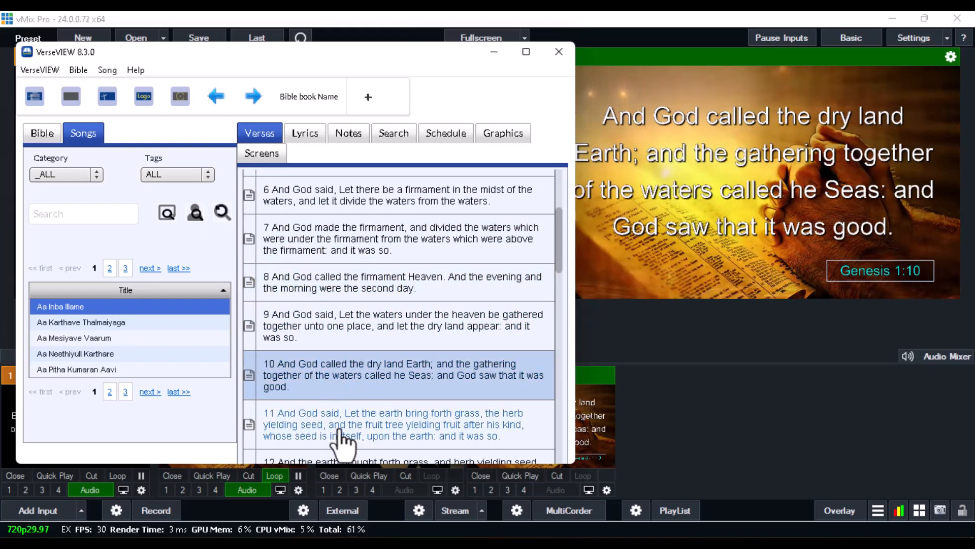
{"action": "left_click", "coordinate": [339, 430]}
Step: Switch to vMix and shift the Browser localhost input's Lift colour towards magenta, to 0.16, -0.34, 0.34
{"action": "left_click", "coordinate": [722, 447]}
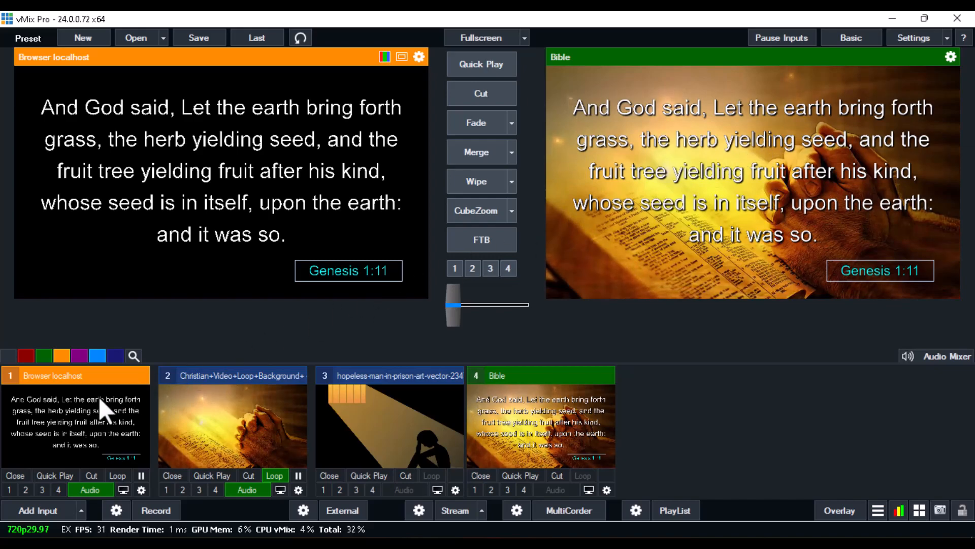
{"action": "double_click", "coordinate": [69, 407]}
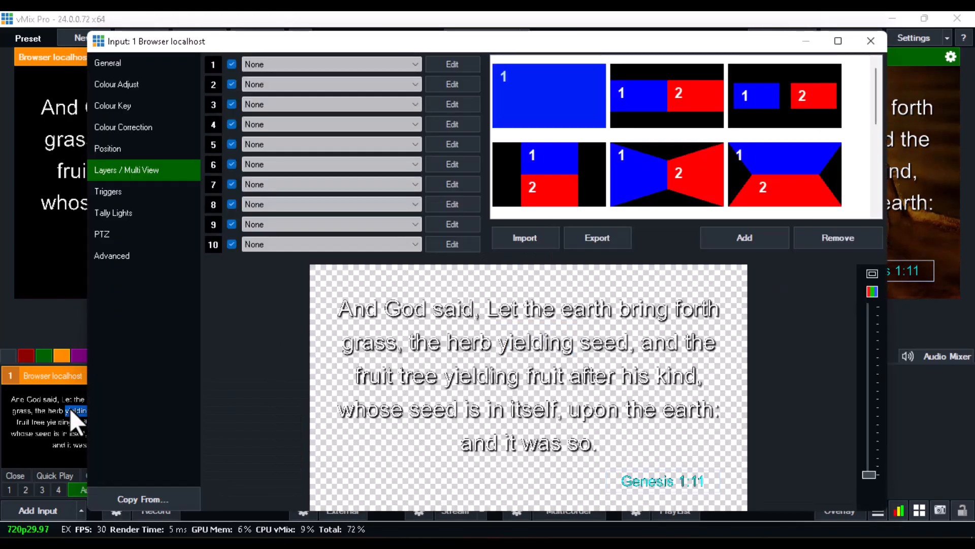
{"action": "left_click", "coordinate": [117, 81]}
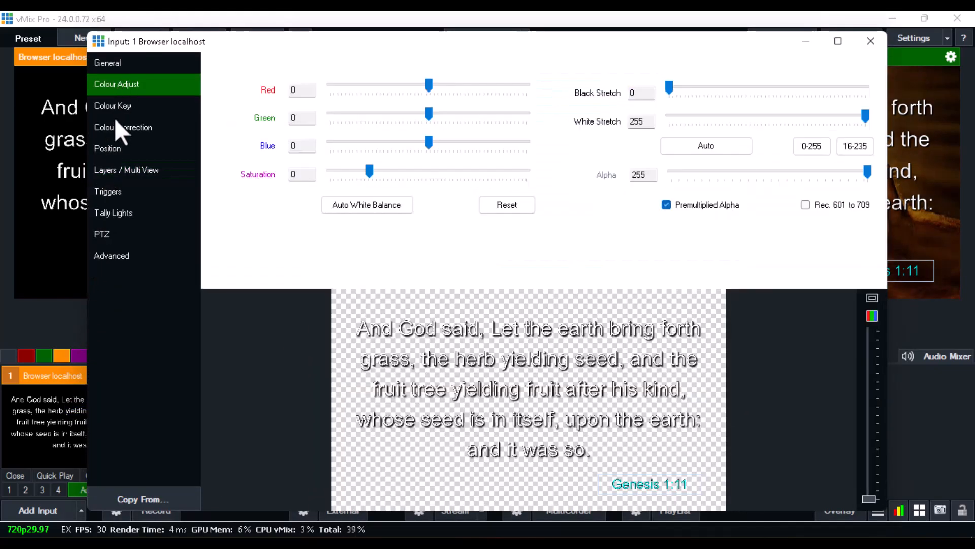
{"action": "left_click", "coordinate": [114, 127]}
{"action": "left_click_drag", "start_coordinate": [376, 153], "coordinate": [407, 118]}
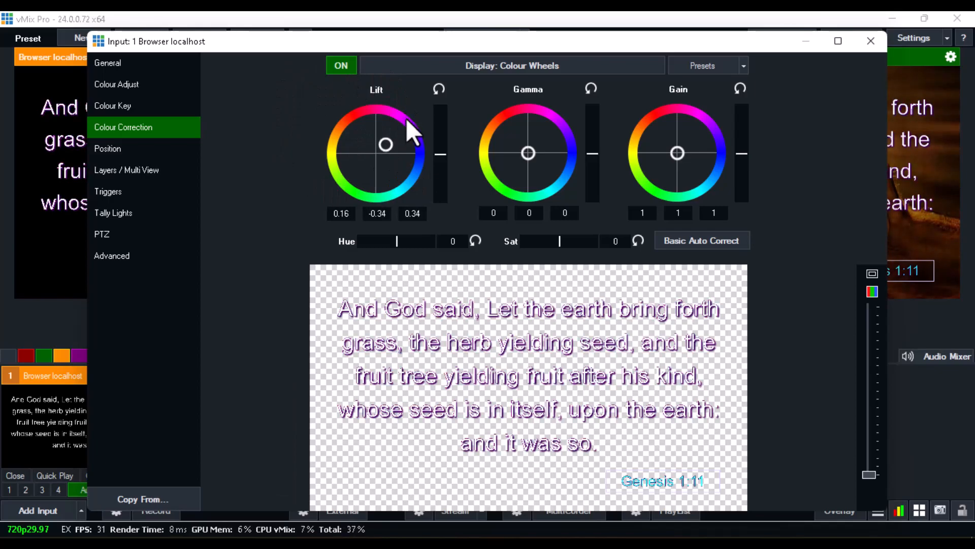
{"action": "left_click", "coordinate": [871, 41]}
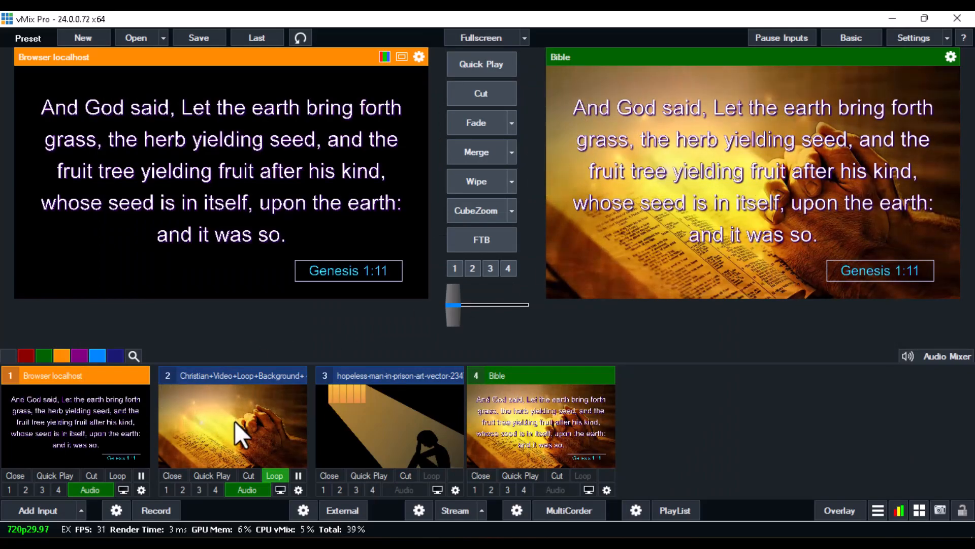
Step: Preview the prayer video and the Bible input, and set the Bible input's layer 1 to the hopeless-man-in-prison image
{"action": "left_click", "coordinate": [240, 434]}
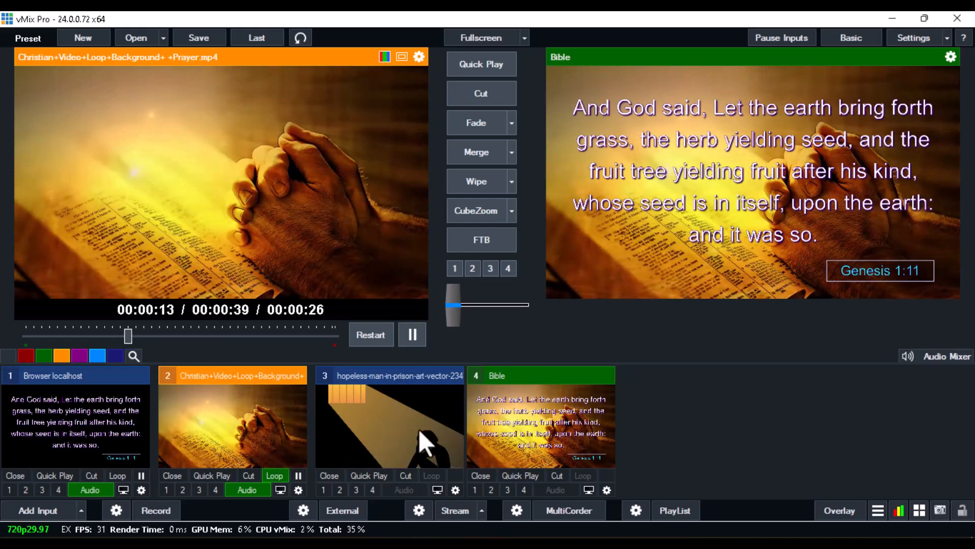
{"action": "left_click", "coordinate": [533, 412]}
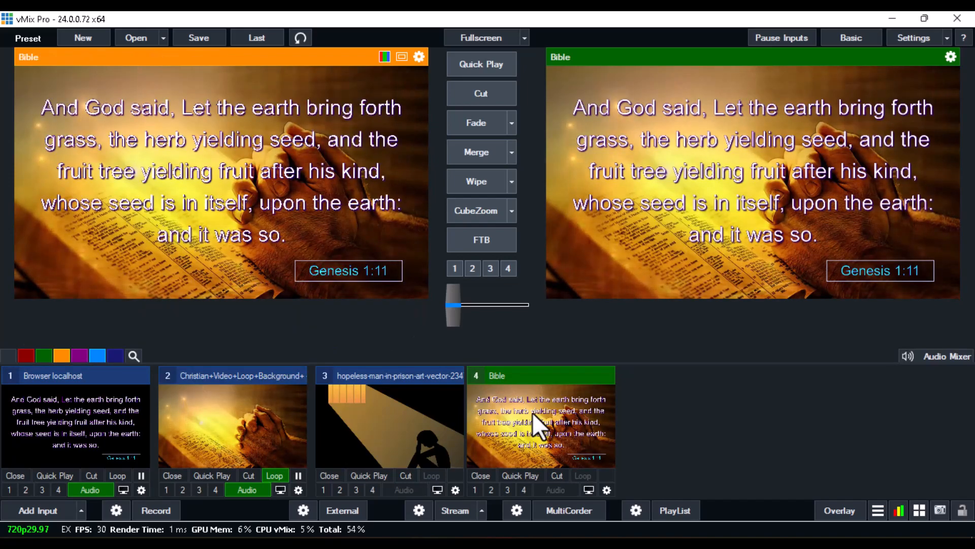
{"action": "double_click", "coordinate": [533, 412]}
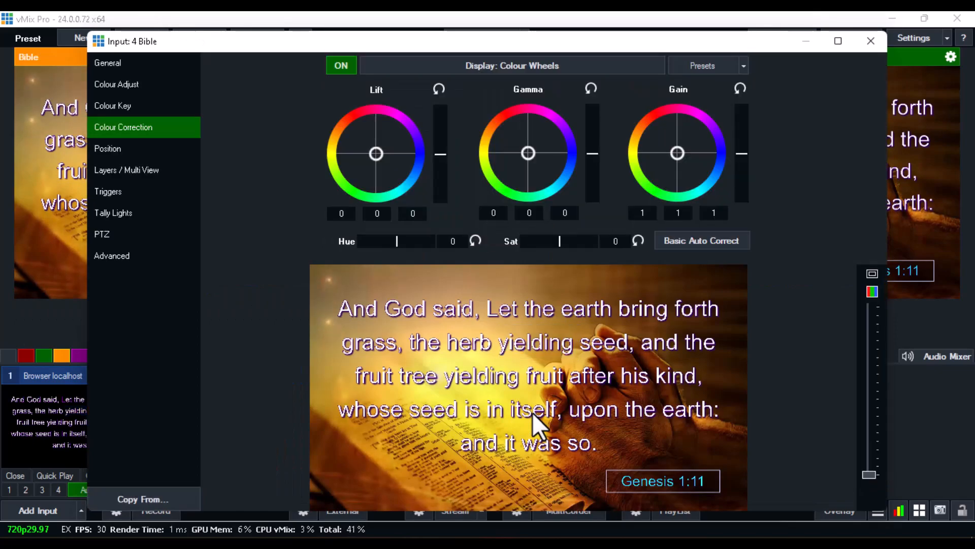
{"action": "left_click", "coordinate": [147, 173]}
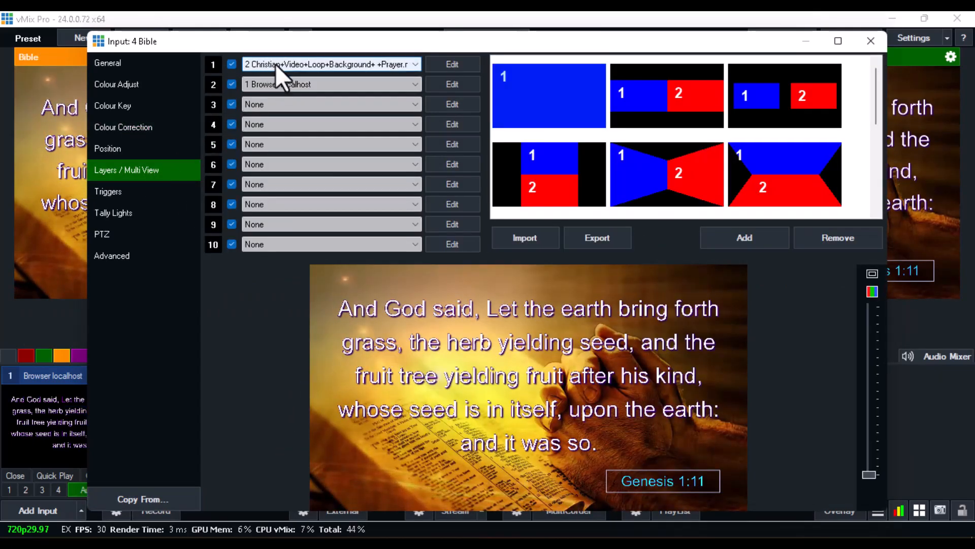
{"action": "left_click", "coordinate": [275, 64]}
{"action": "left_click", "coordinate": [276, 104]}
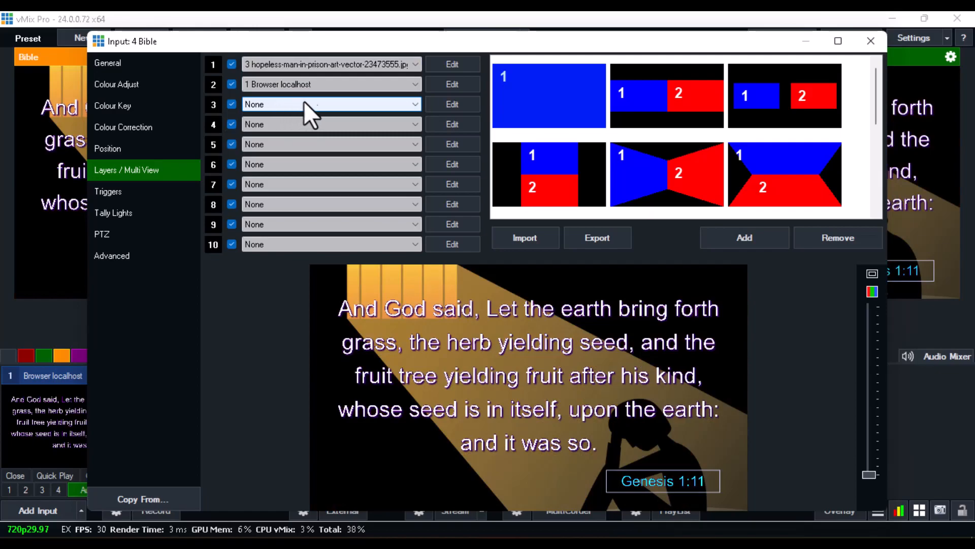
{"action": "left_click", "coordinate": [866, 42]}
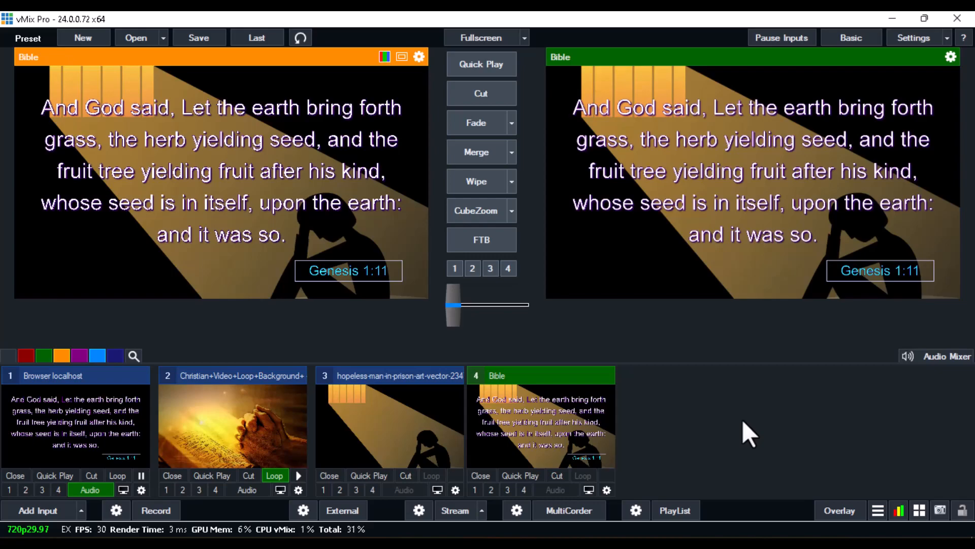
Step: Preview the prayer video input, and switch to VerseVIEW to present Genesis 1:6 and 1:7
{"action": "left_click", "coordinate": [238, 420]}
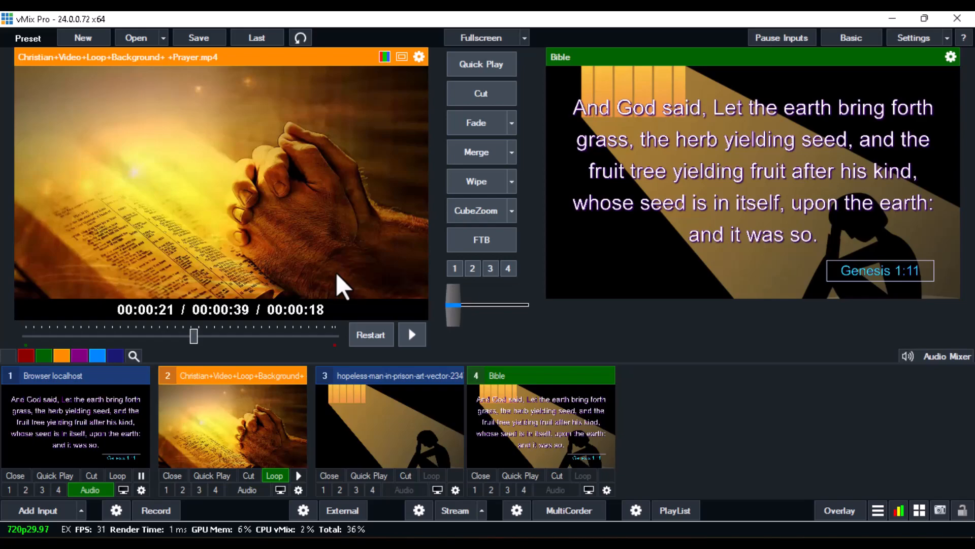
{"action": "left_click", "coordinate": [524, 490]}
{"action": "key", "text": "alt+Tab"}
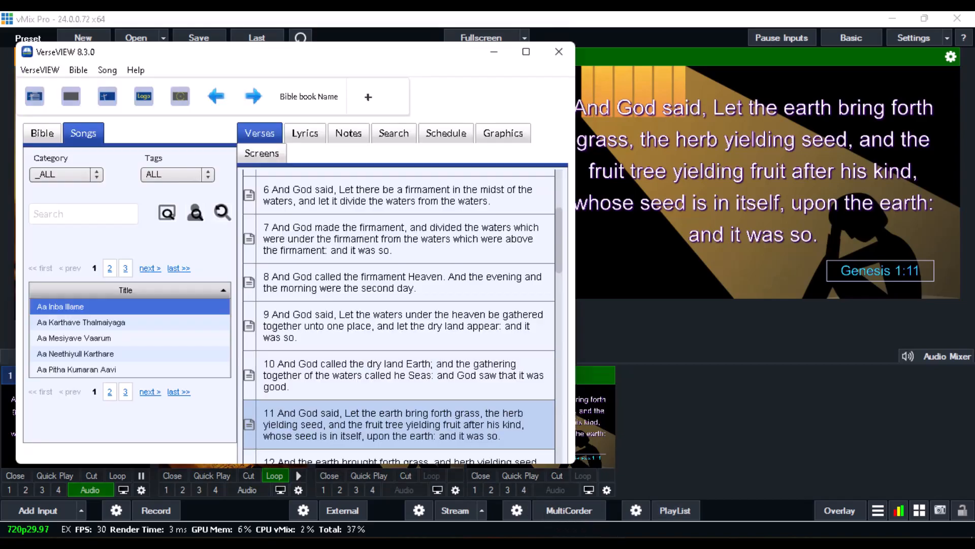
{"action": "left_click", "coordinate": [298, 204]}
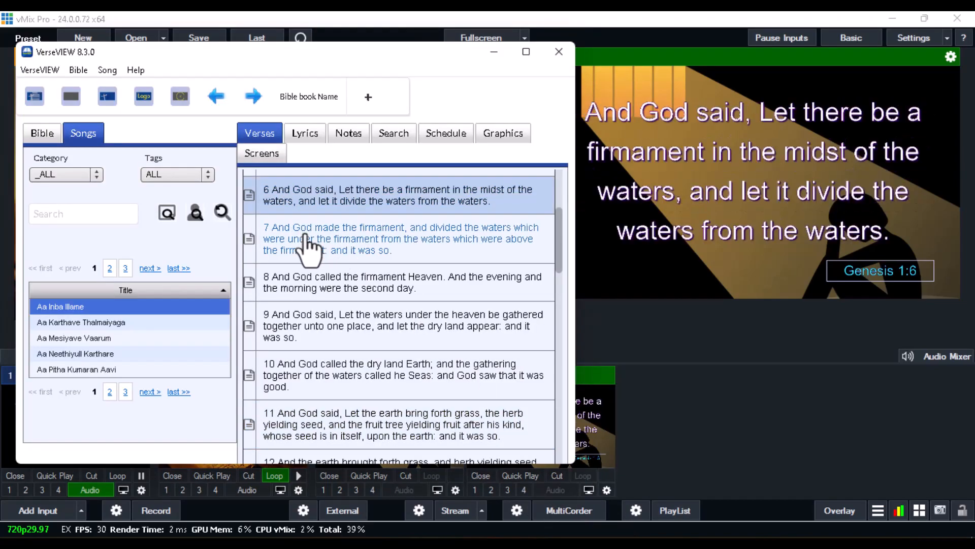
{"action": "left_click", "coordinate": [307, 236]}
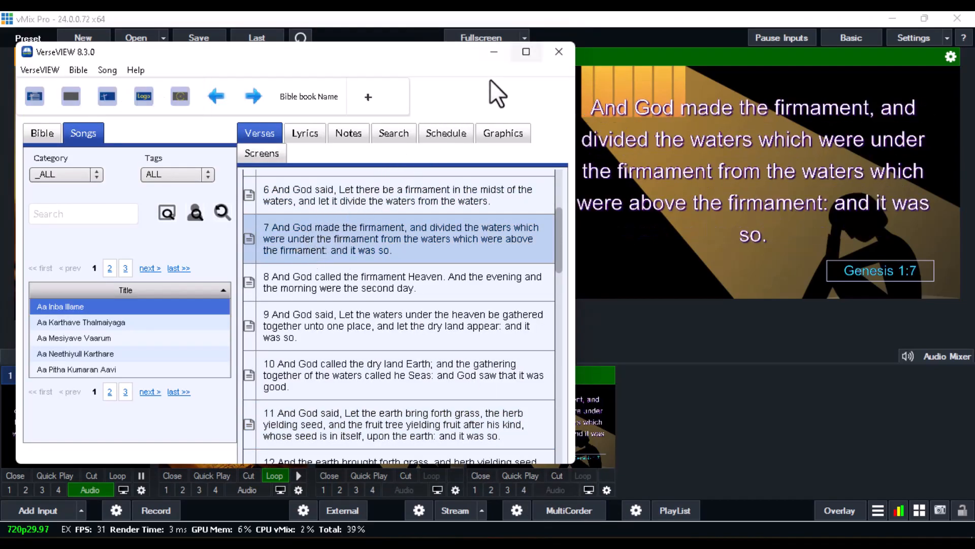
Step: Copy the Remote VerseVIEW link for Lower Third E2 and switch back to vMix
{"action": "left_click", "coordinate": [525, 52]}
{"action": "left_click", "coordinate": [26, 35]}
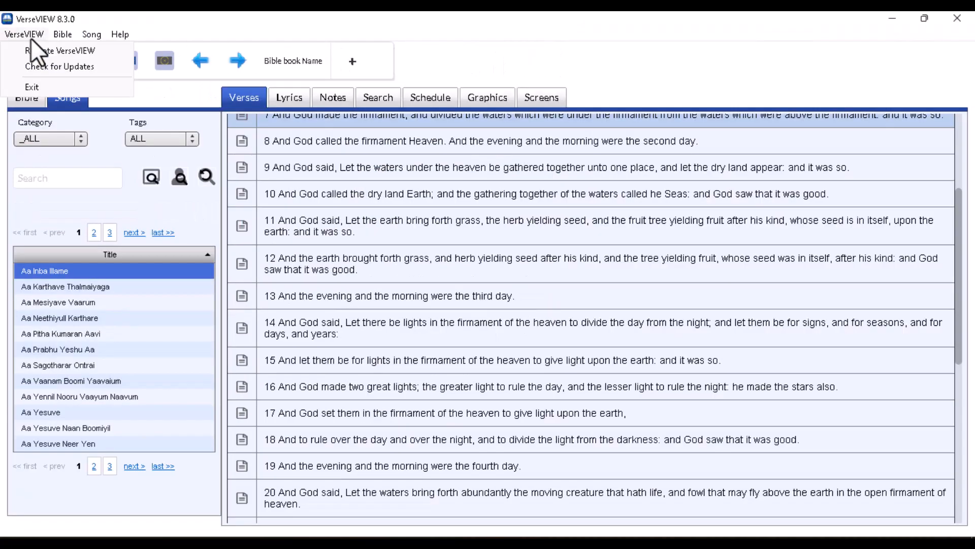
{"action": "left_click", "coordinate": [38, 49]}
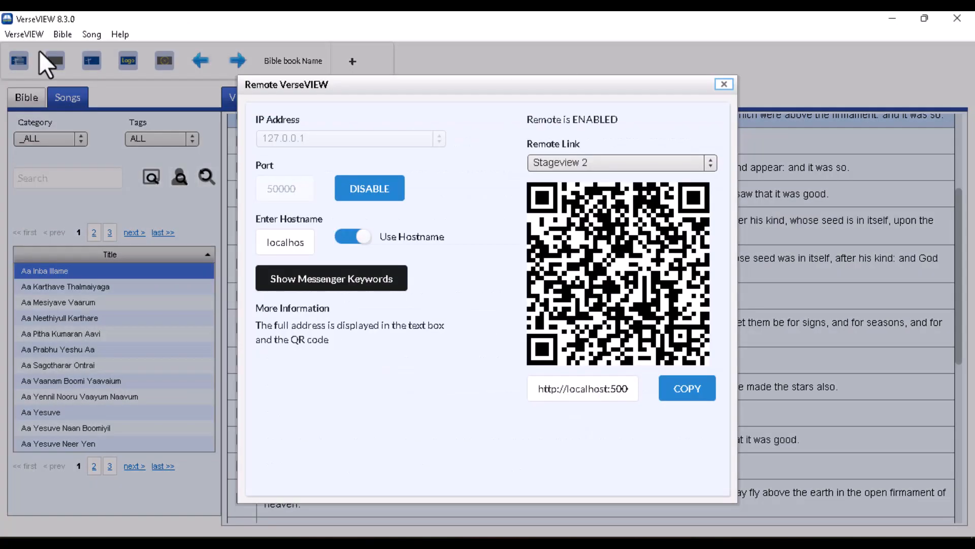
{"action": "left_click", "coordinate": [576, 163]}
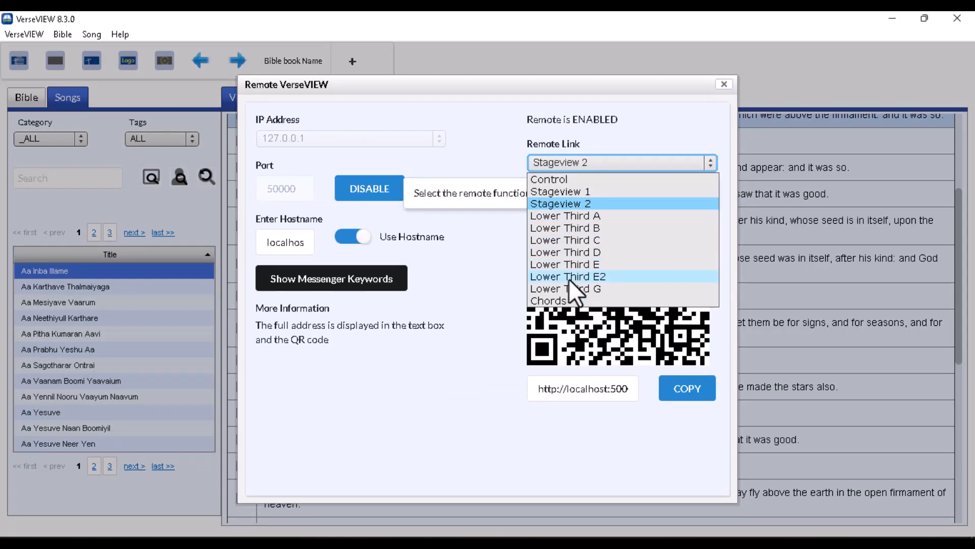
{"action": "left_click", "coordinate": [566, 241]}
{"action": "left_click", "coordinate": [573, 164]}
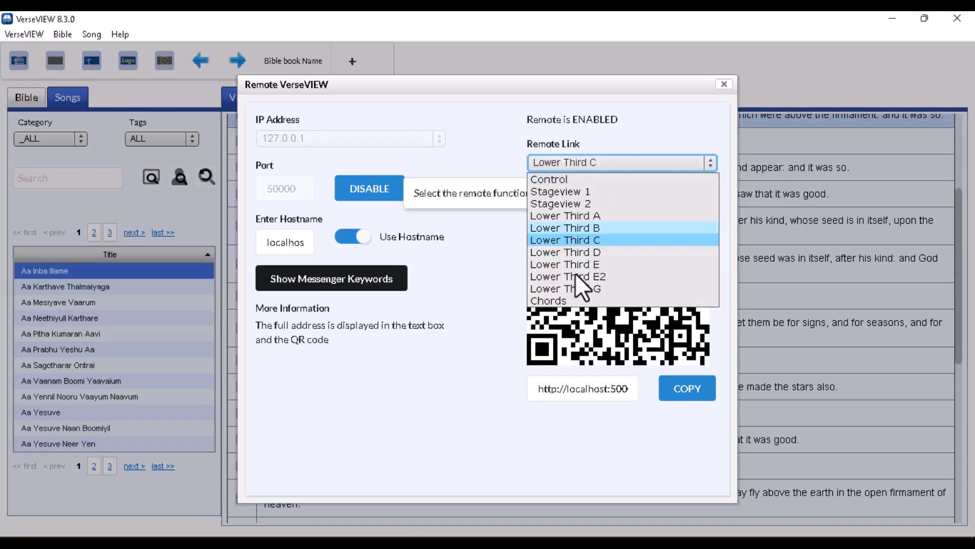
{"action": "left_click", "coordinate": [575, 275]}
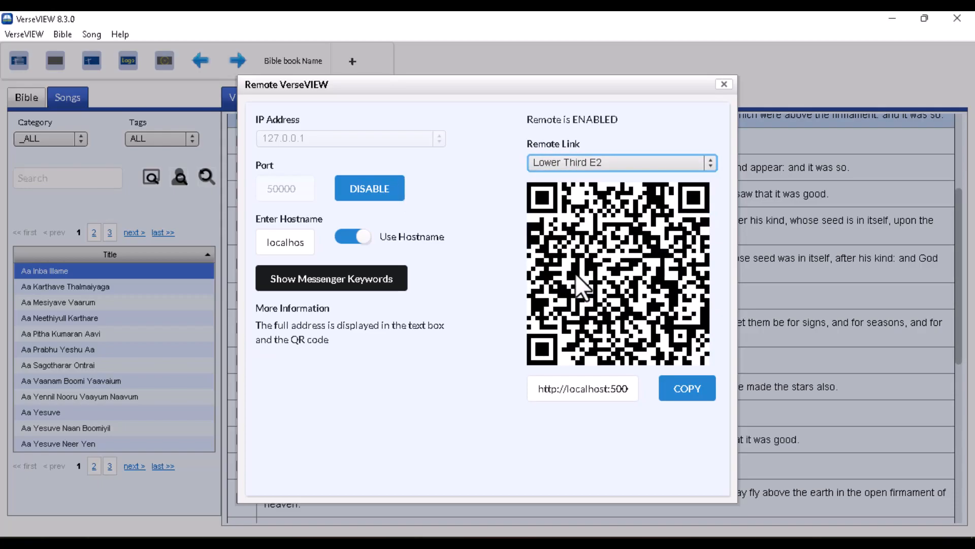
{"action": "left_click", "coordinate": [687, 398]}
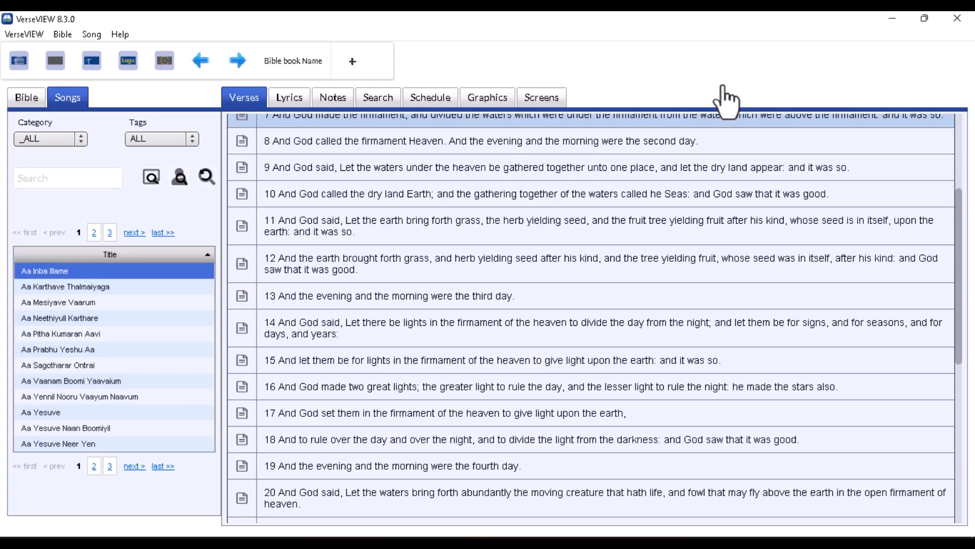
{"action": "left_click", "coordinate": [920, 20]}
{"action": "left_click", "coordinate": [703, 255]}
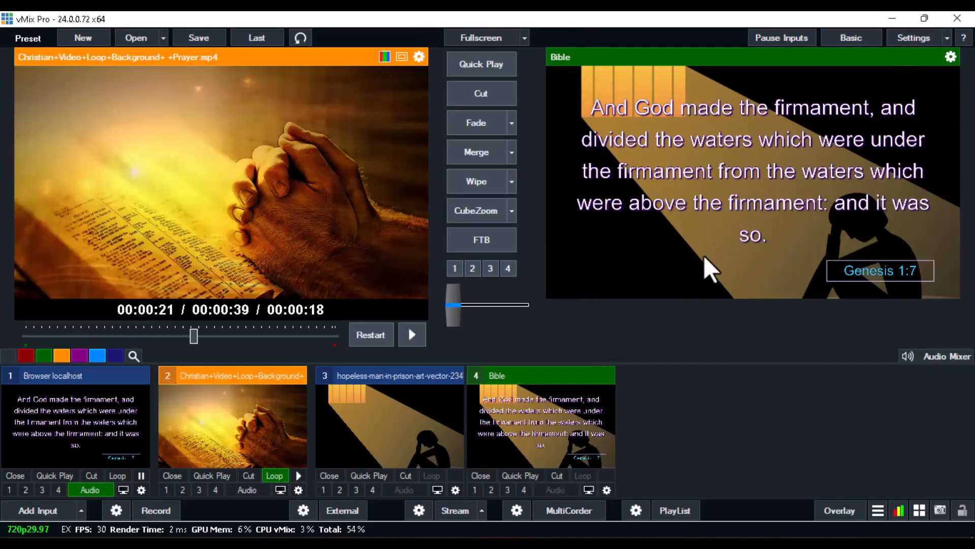
{"action": "double_click", "coordinate": [60, 412]}
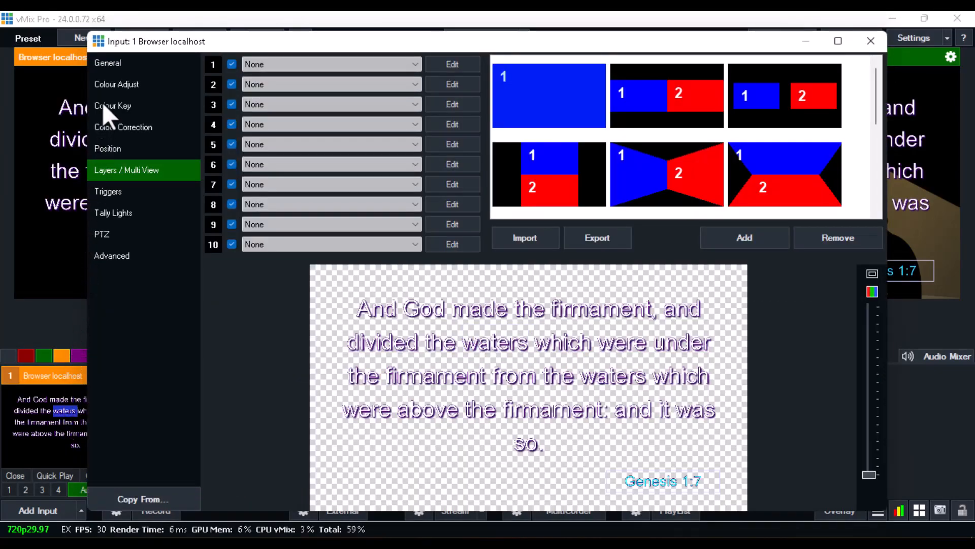
{"action": "left_click", "coordinate": [108, 63]}
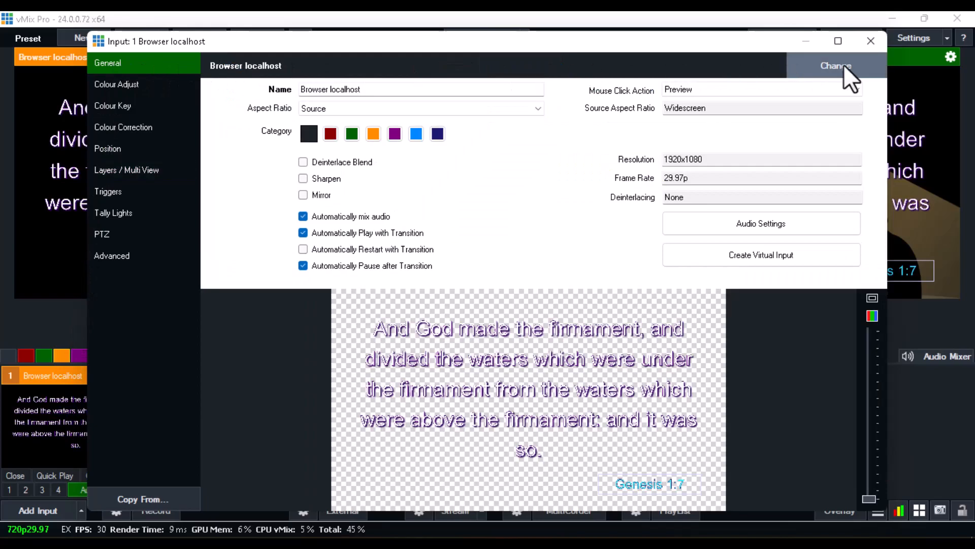
{"action": "left_click", "coordinate": [836, 65]}
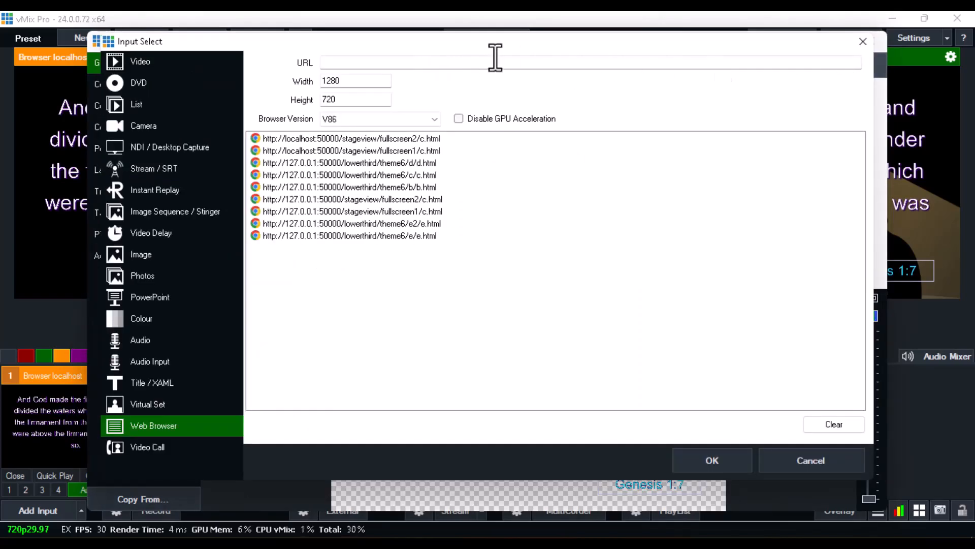
{"action": "left_click", "coordinate": [862, 41]}
{"action": "left_click", "coordinate": [869, 42]}
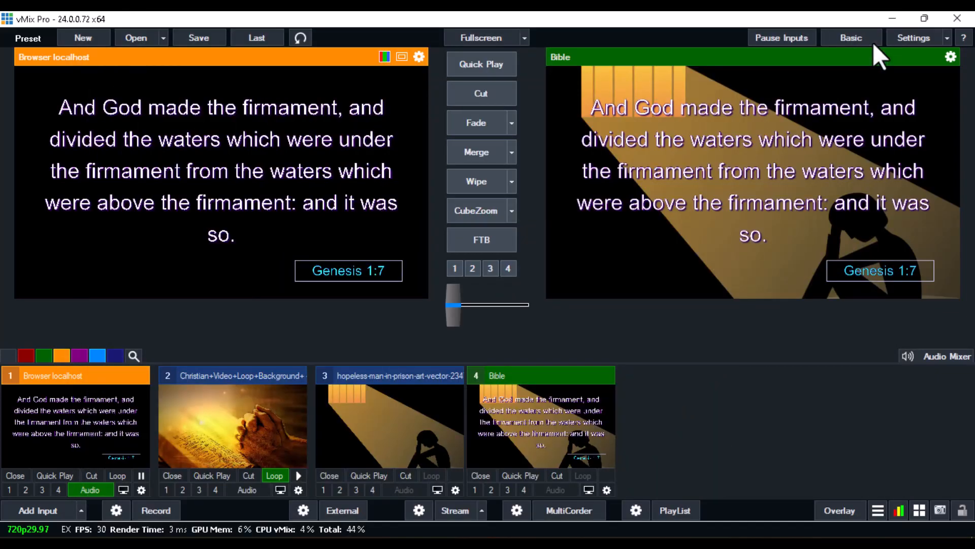
{"action": "left_click", "coordinate": [29, 510]}
{"action": "left_click", "coordinate": [154, 425]}
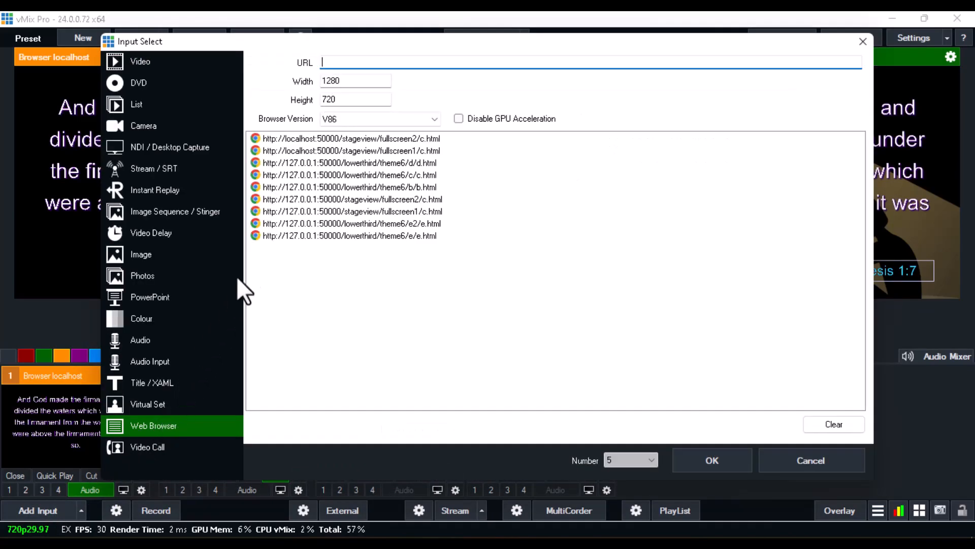
{"action": "key", "text": "ctrl+v"}
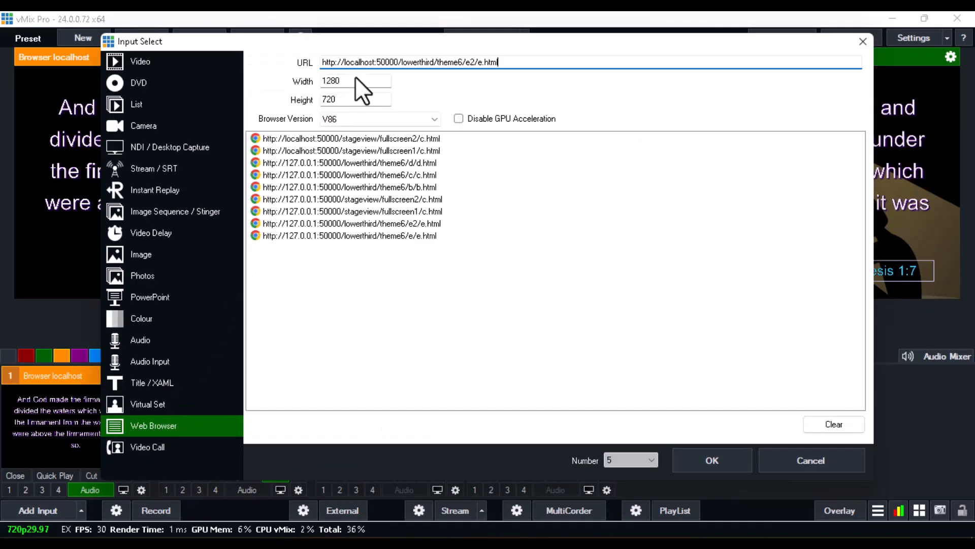
{"action": "key", "text": "Tab"}
{"action": "type", "text": "1920"}
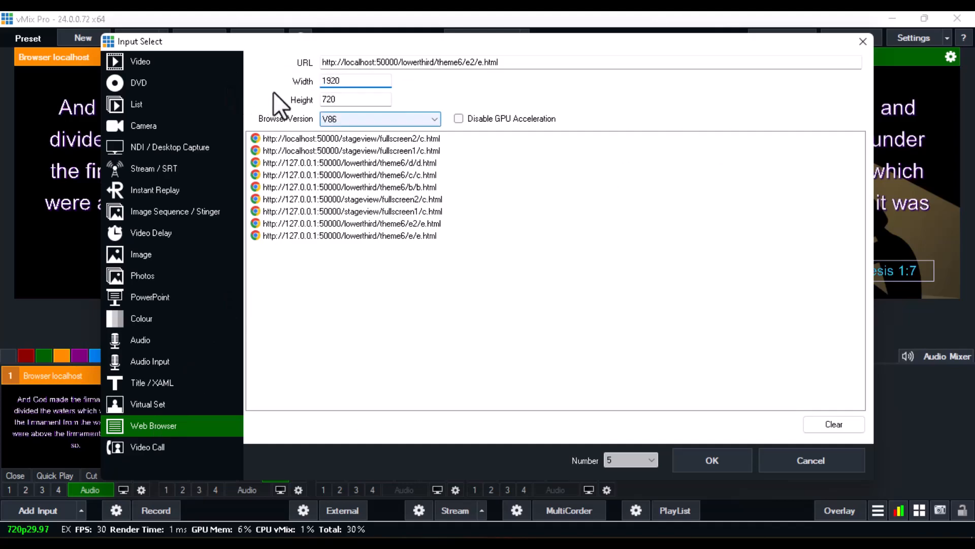
{"action": "double_click", "coordinate": [357, 100]}
{"action": "type", "text": "1080"}
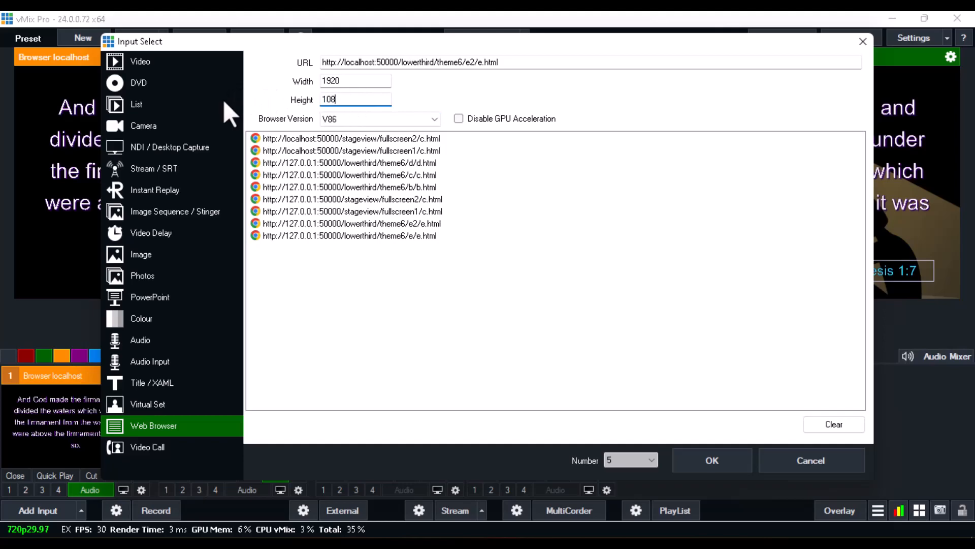
{"action": "left_click", "coordinate": [336, 114]}
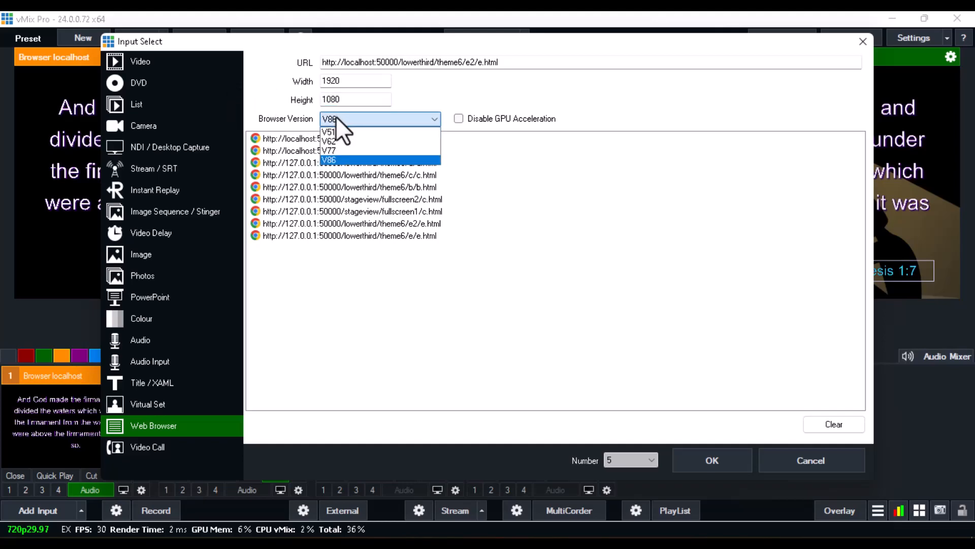
{"action": "left_click", "coordinate": [327, 159]}
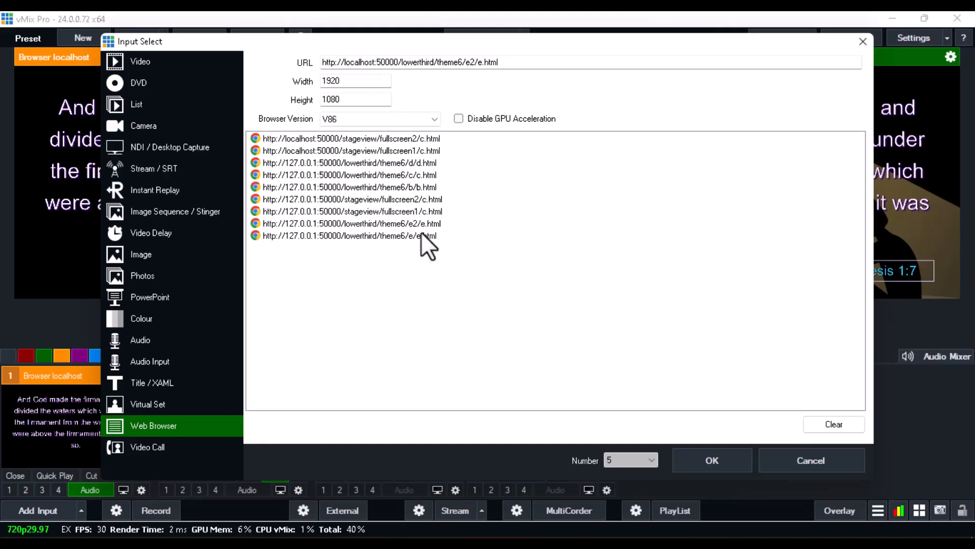
{"action": "left_click", "coordinate": [701, 455]}
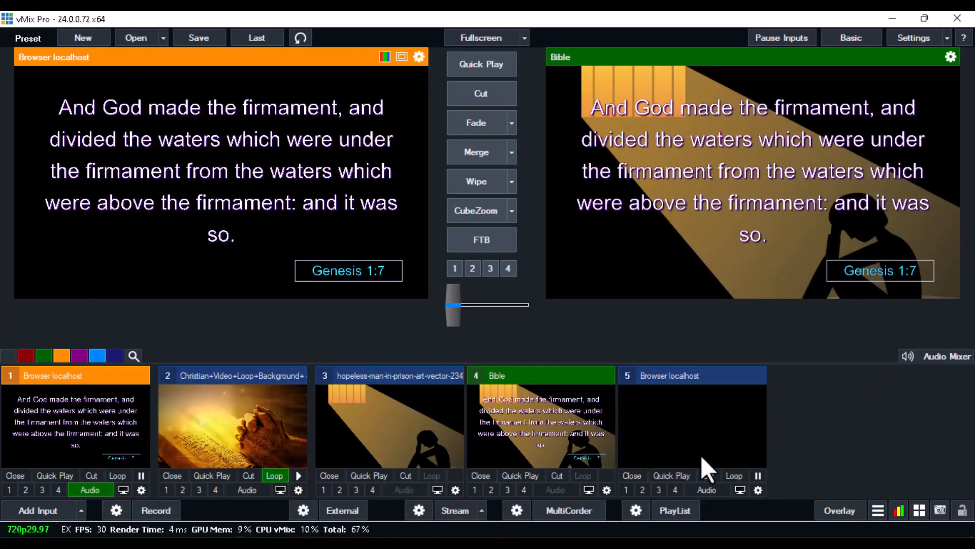
Step: Switch to VerseVIEW, present Genesis 1:8 through 1:11, and preview the new lower-third browser input in vMix
{"action": "key", "text": "alt+Tab"}
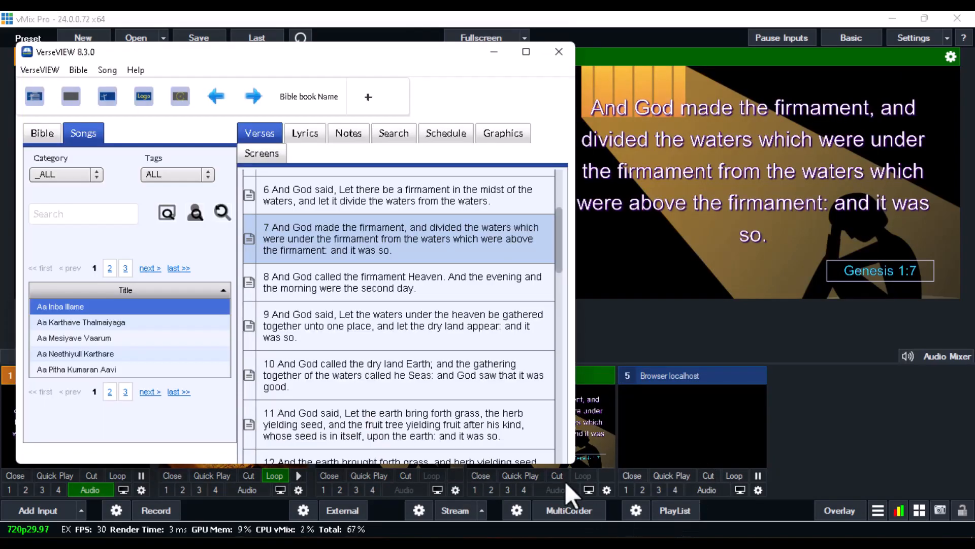
{"action": "left_click", "coordinate": [282, 293]}
{"action": "left_click", "coordinate": [281, 317]}
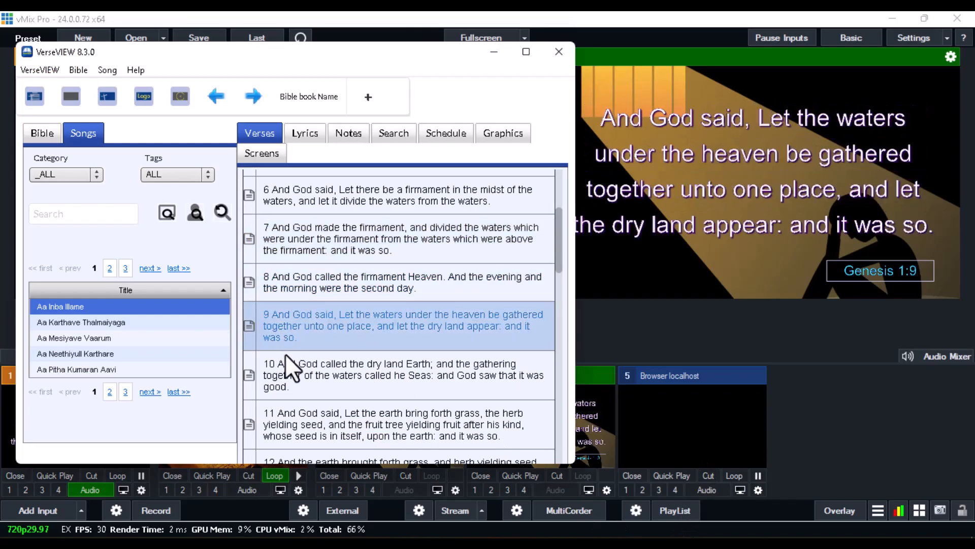
{"action": "left_click", "coordinate": [287, 377]}
{"action": "left_click", "coordinate": [288, 424]}
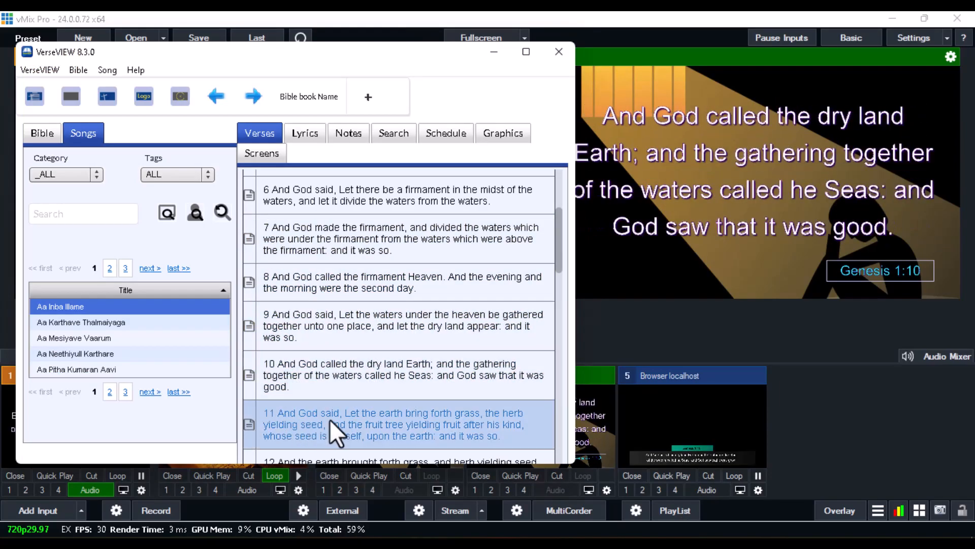
{"action": "left_click", "coordinate": [700, 428]}
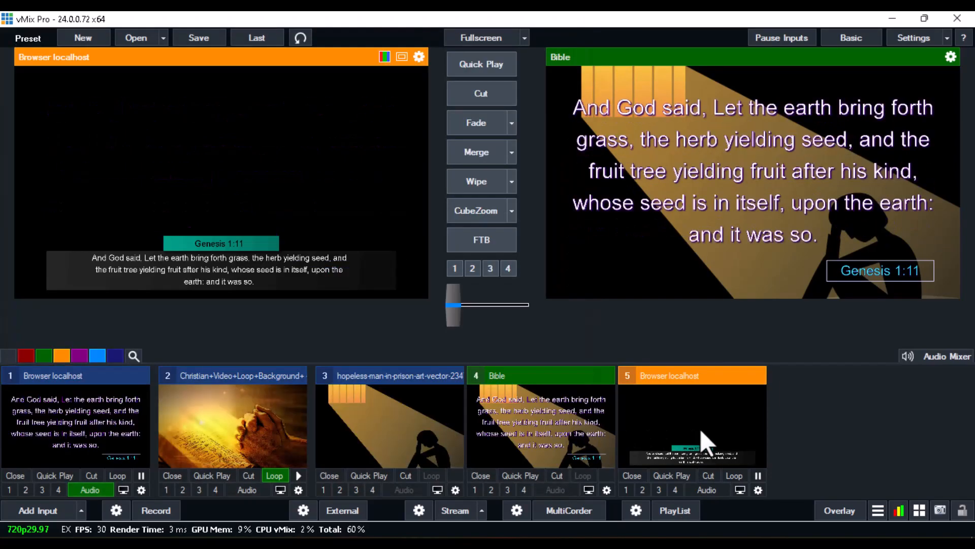
Step: Switch to VerseVIEW, present Genesis 1:10 back through 1:6, and return to the lower-third input in vMix
{"action": "key", "text": "alt+Tab"}
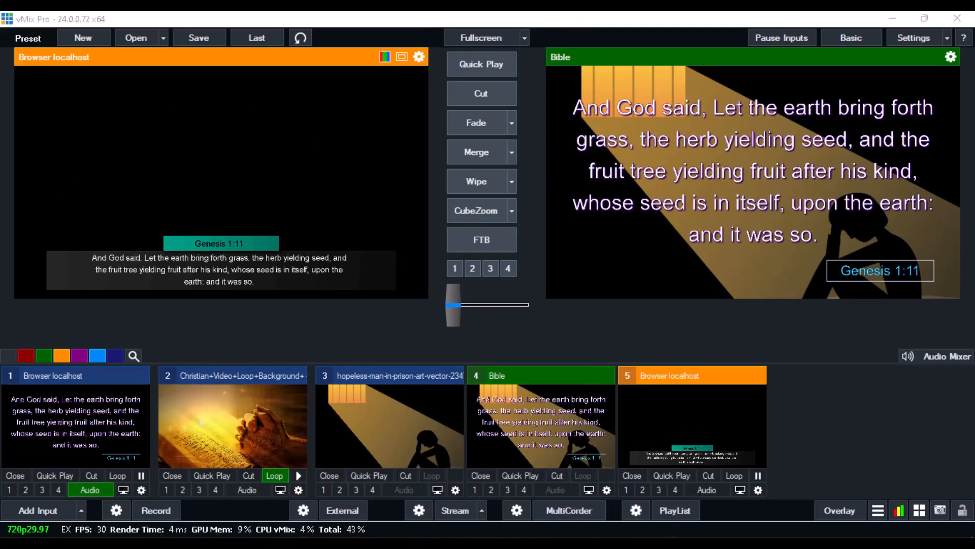
{"action": "left_click", "coordinate": [376, 374]}
{"action": "left_click", "coordinate": [356, 320]}
{"action": "left_click", "coordinate": [318, 286]}
{"action": "left_click", "coordinate": [306, 234]}
{"action": "left_click", "coordinate": [305, 192]}
{"action": "left_click", "coordinate": [696, 387]}
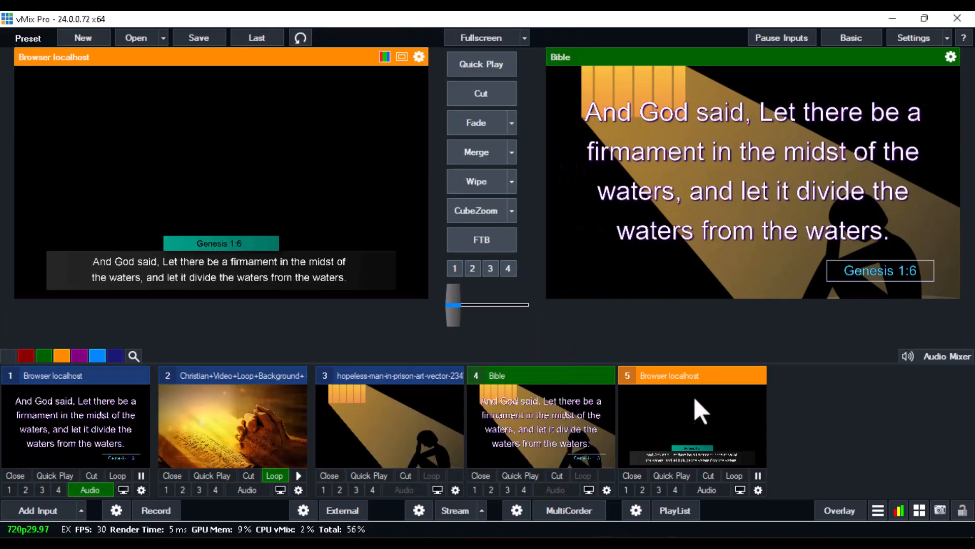
Step: Turn on overlay 4 for the lower-third browser input and transition the prayer video to the live output
{"action": "left_click", "coordinate": [674, 491]}
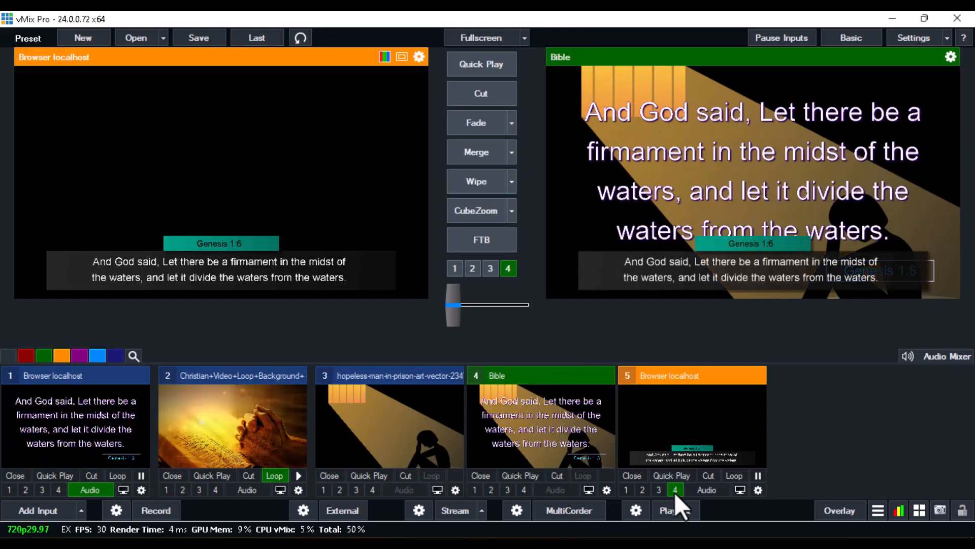
{"action": "left_click", "coordinate": [77, 373]}
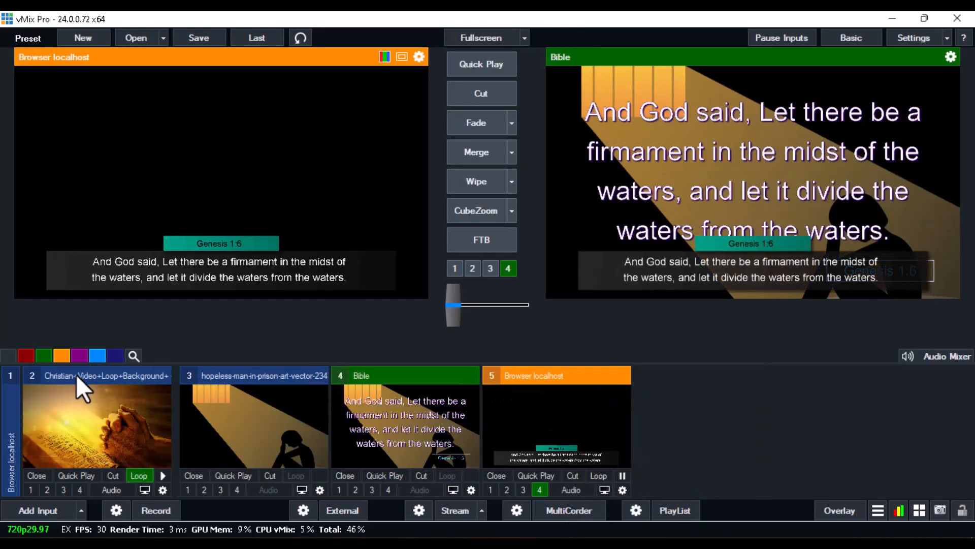
{"action": "left_click", "coordinate": [11, 394]}
{"action": "left_click", "coordinate": [541, 438]}
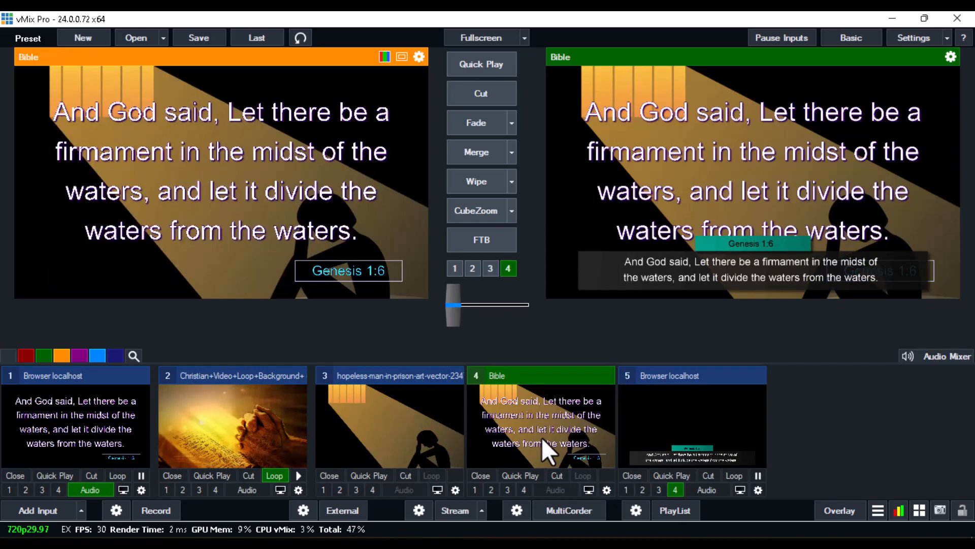
{"action": "left_click", "coordinate": [261, 419]}
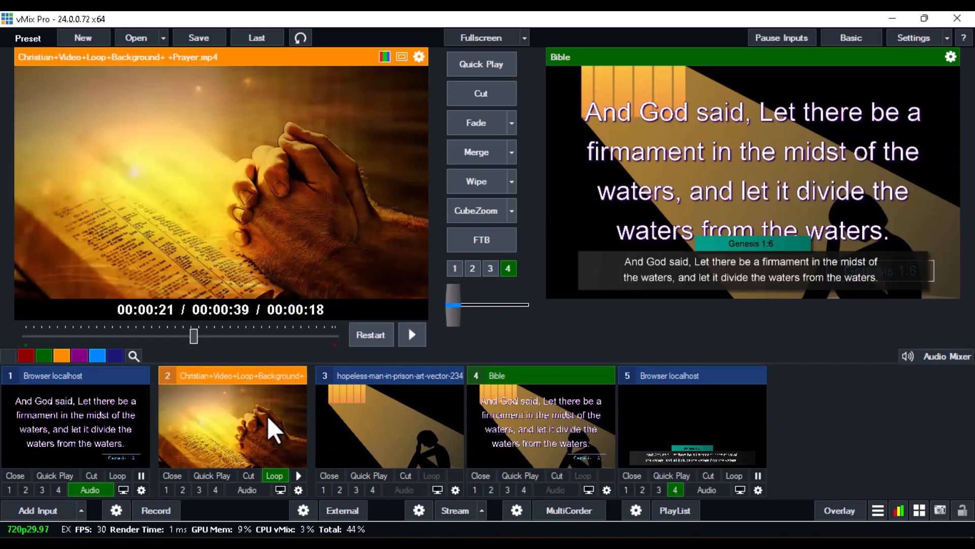
{"action": "left_click", "coordinate": [452, 297]}
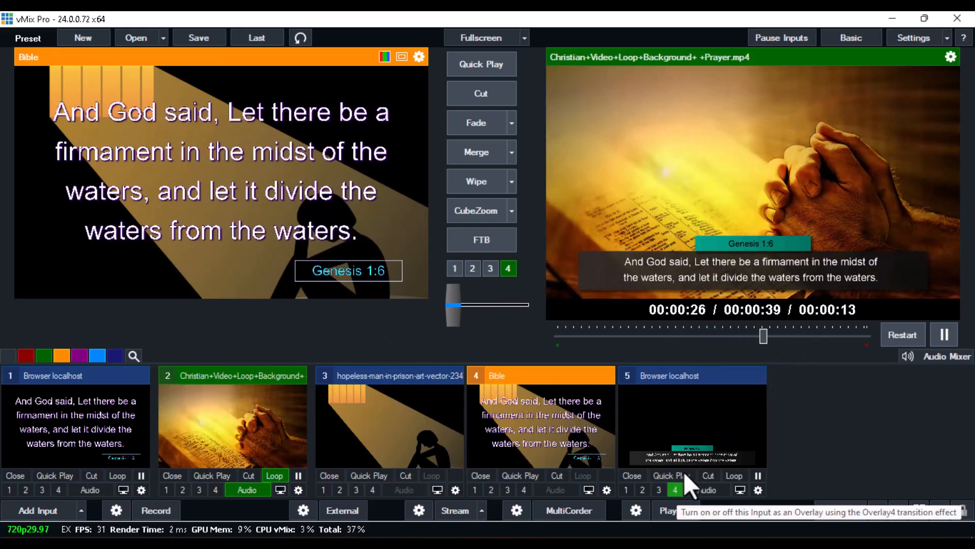
Step: Switch to VerseVIEW and present Genesis 1:8 through 1:11 as a lower third over the prayer video
{"action": "key", "text": "alt+Tab"}
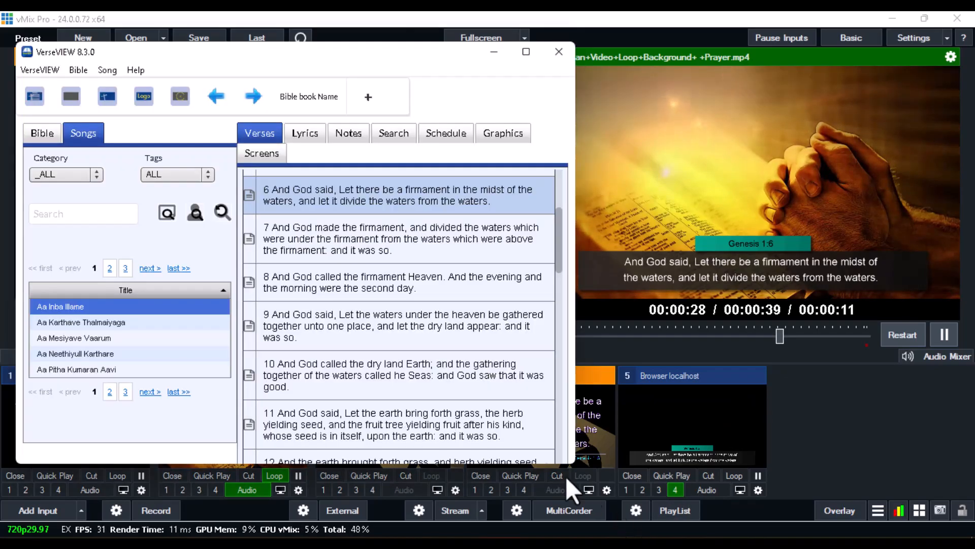
{"action": "left_click", "coordinate": [306, 266]}
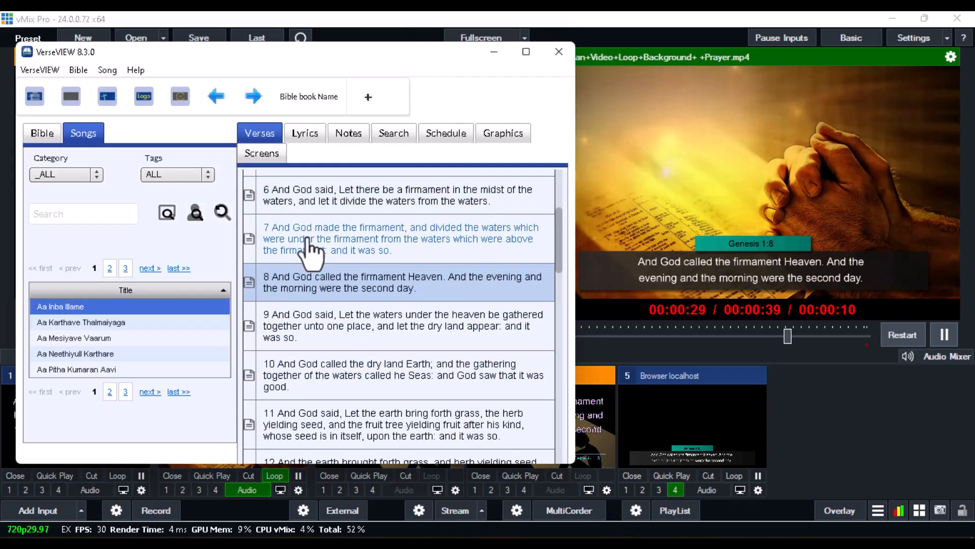
{"action": "left_click", "coordinate": [321, 319]}
{"action": "left_click", "coordinate": [314, 378]}
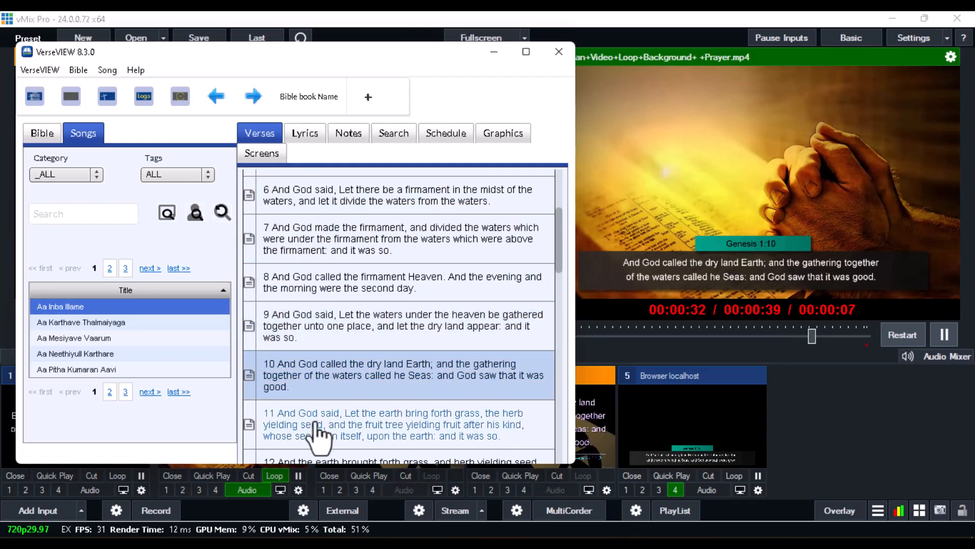
{"action": "left_click", "coordinate": [312, 424]}
Step: Review the available remote link types in the Remote VerseVIEW settings and close them
{"action": "left_click", "coordinate": [29, 69]}
{"action": "left_click", "coordinate": [45, 81]}
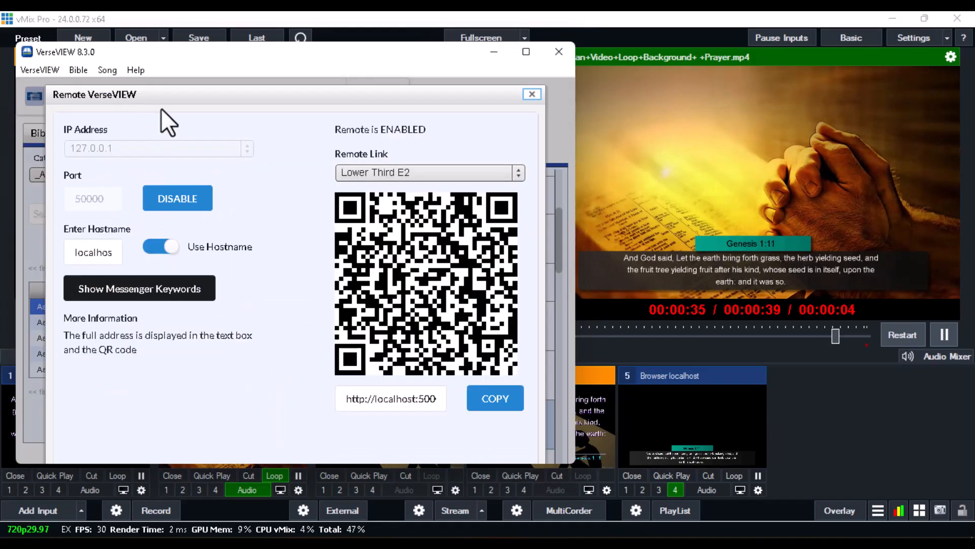
{"action": "left_click", "coordinate": [420, 170]}
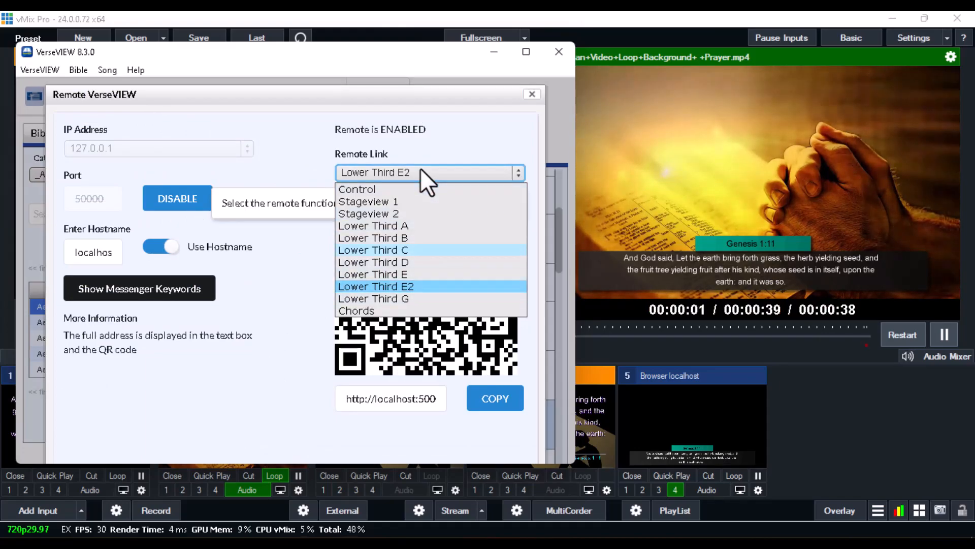
{"action": "left_click", "coordinate": [528, 101]}
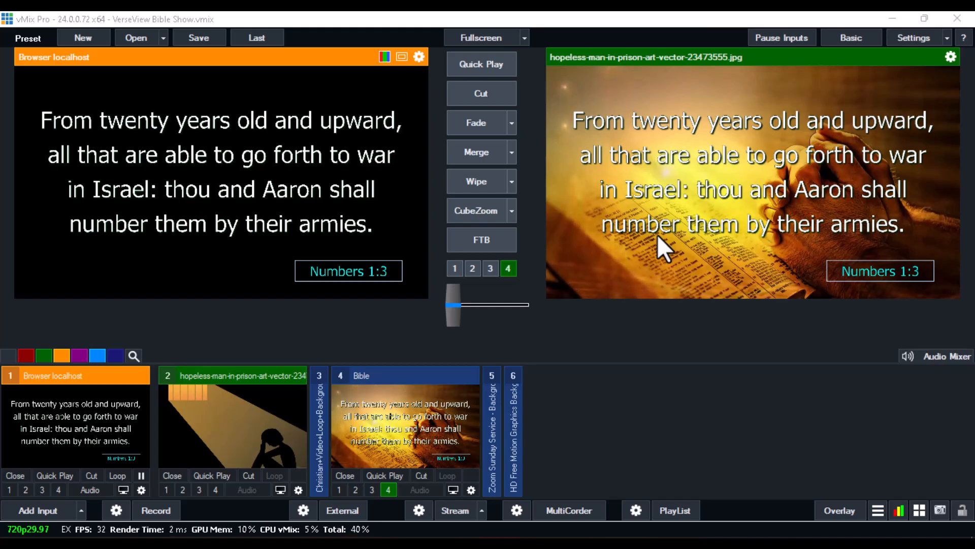
Step: Switch to VerseVIEW, copy the Remote VerseVIEW link for Lower Third C, and return to vMix
{"action": "key", "text": "alt+Tab"}
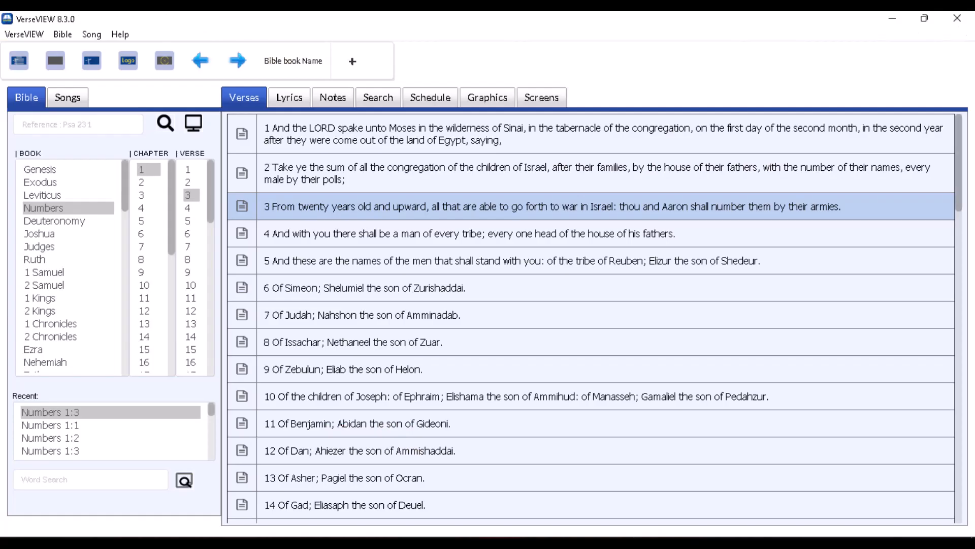
{"action": "left_click", "coordinate": [33, 33]}
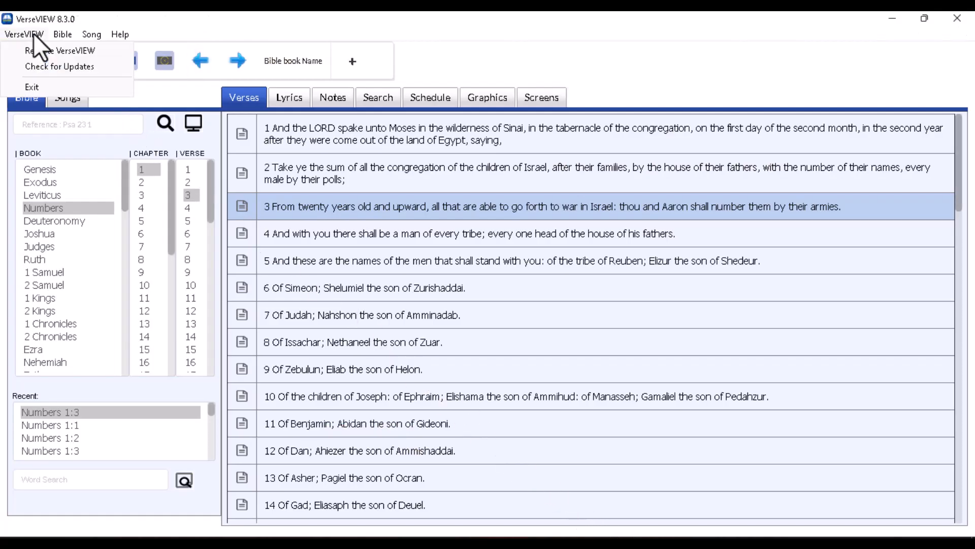
{"action": "left_click", "coordinate": [35, 48]}
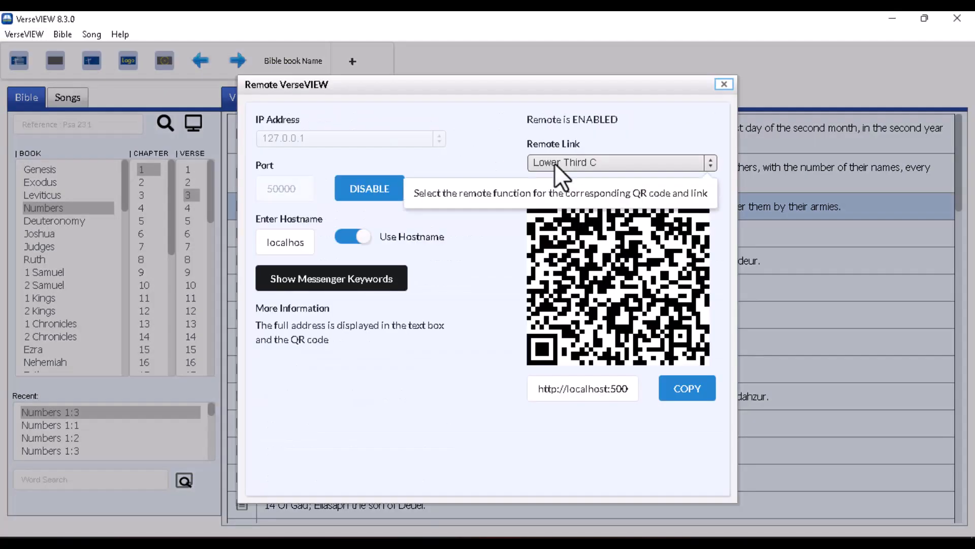
{"action": "left_click", "coordinate": [553, 163]}
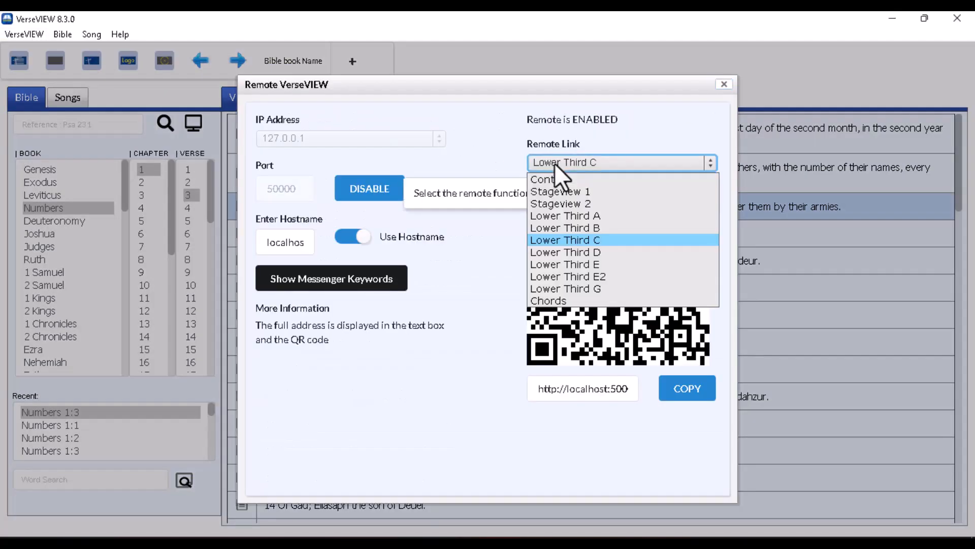
{"action": "left_click", "coordinate": [574, 239]}
{"action": "left_click", "coordinate": [688, 389]}
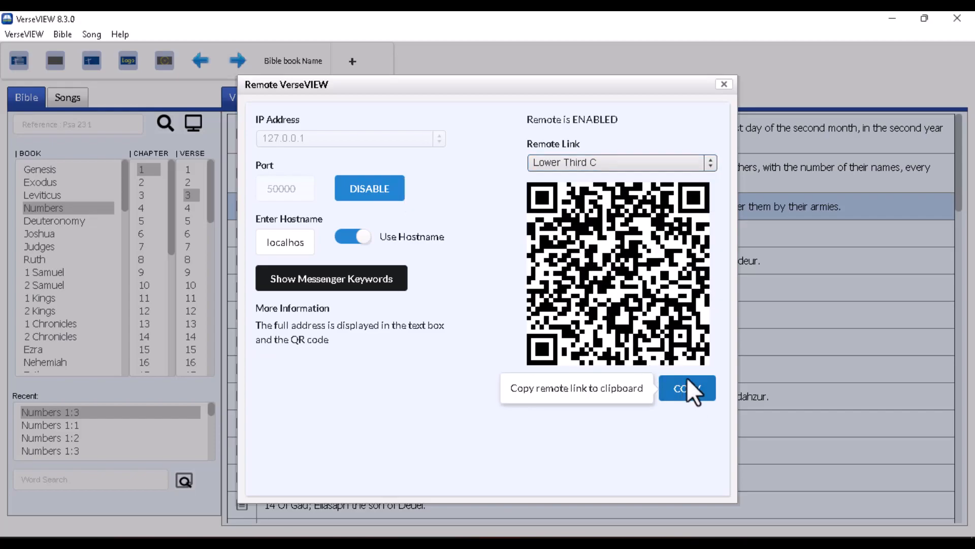
{"action": "left_click", "coordinate": [724, 84]}
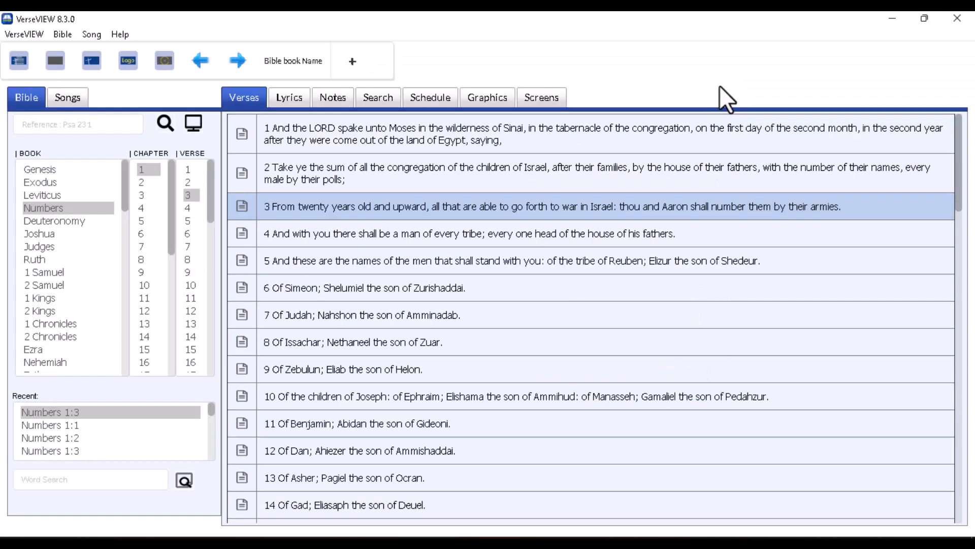
{"action": "left_click", "coordinate": [889, 17]}
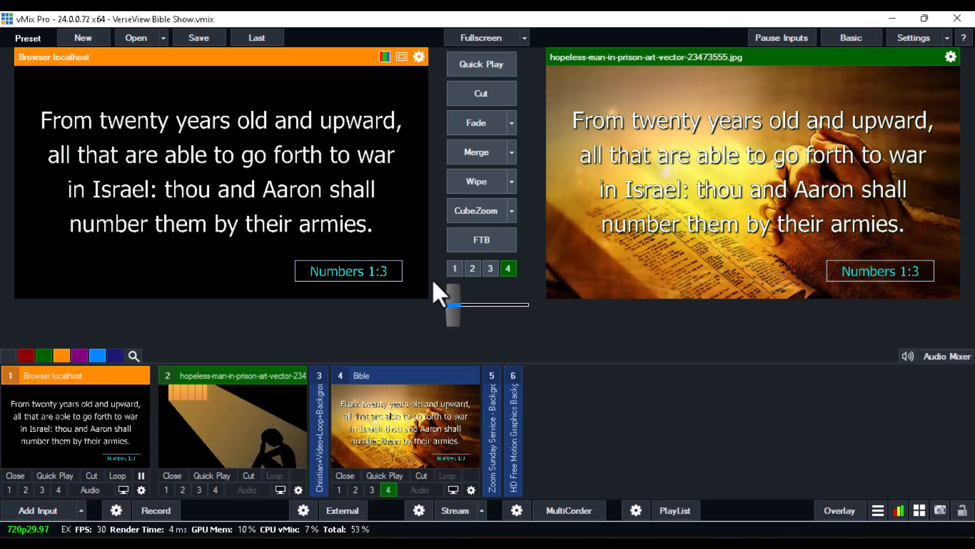
{"action": "left_click", "coordinate": [35, 510]}
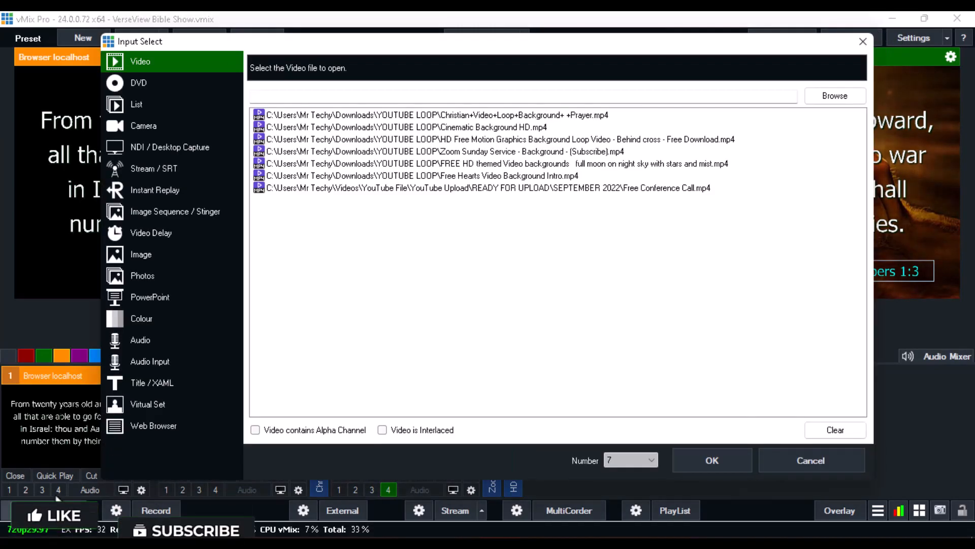
{"action": "left_click", "coordinate": [145, 425]}
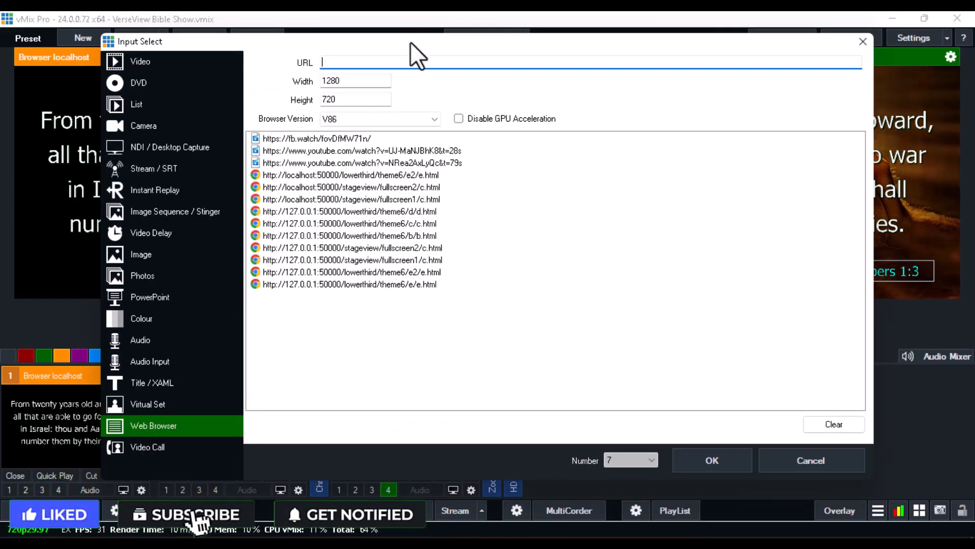
{"action": "double_click", "coordinate": [348, 86]}
{"action": "type", "text": "1920"}
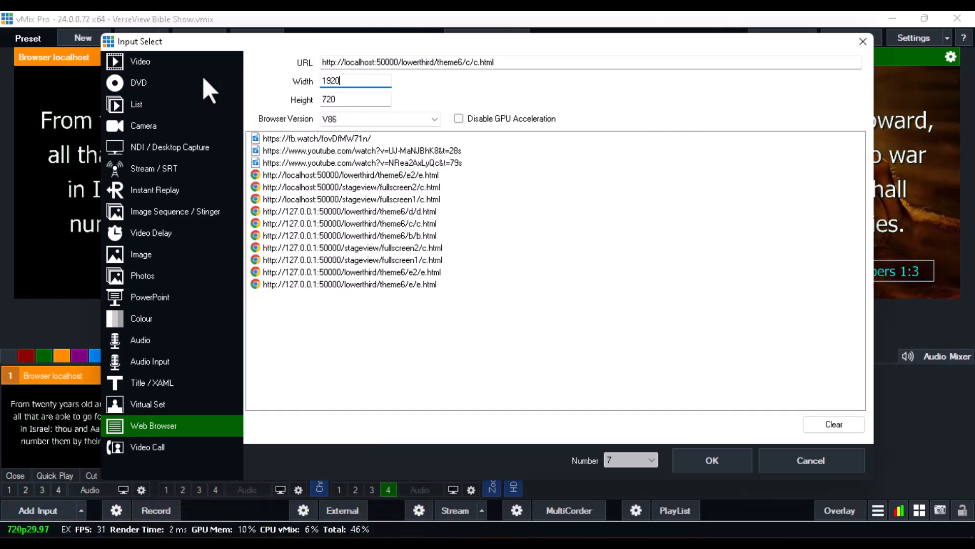
{"action": "key", "text": "Tab"}
{"action": "type", "text": "1080"}
{"action": "left_click", "coordinate": [353, 117]}
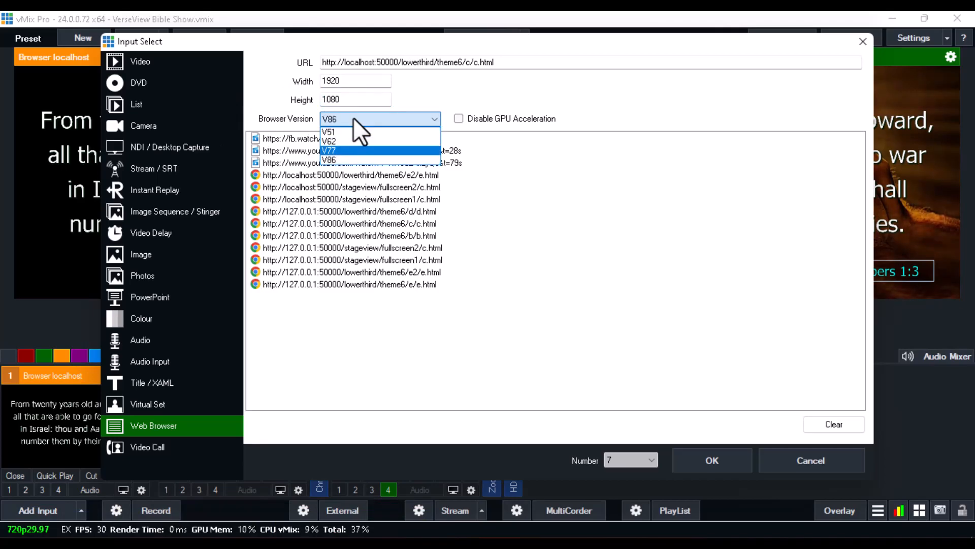
{"action": "left_click", "coordinate": [338, 154]}
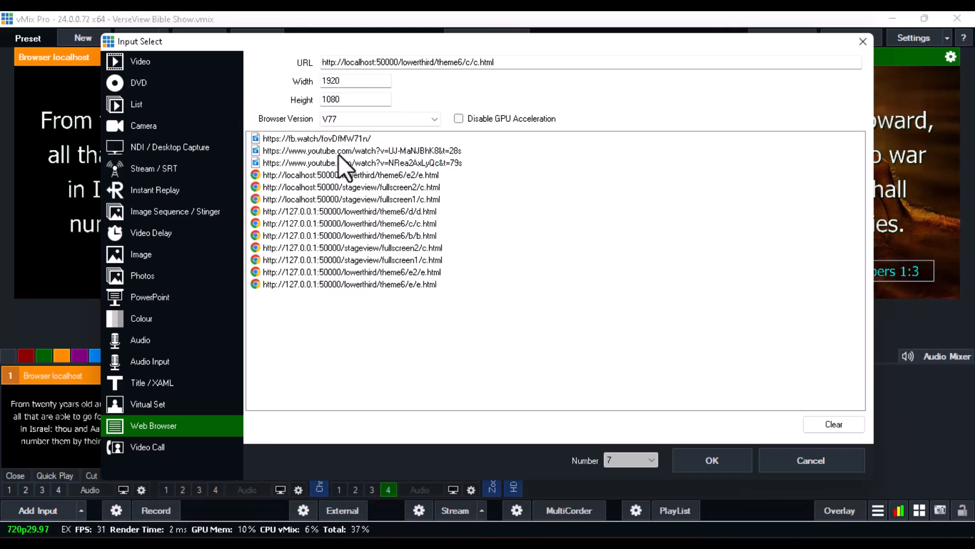
{"action": "left_click", "coordinate": [711, 460]}
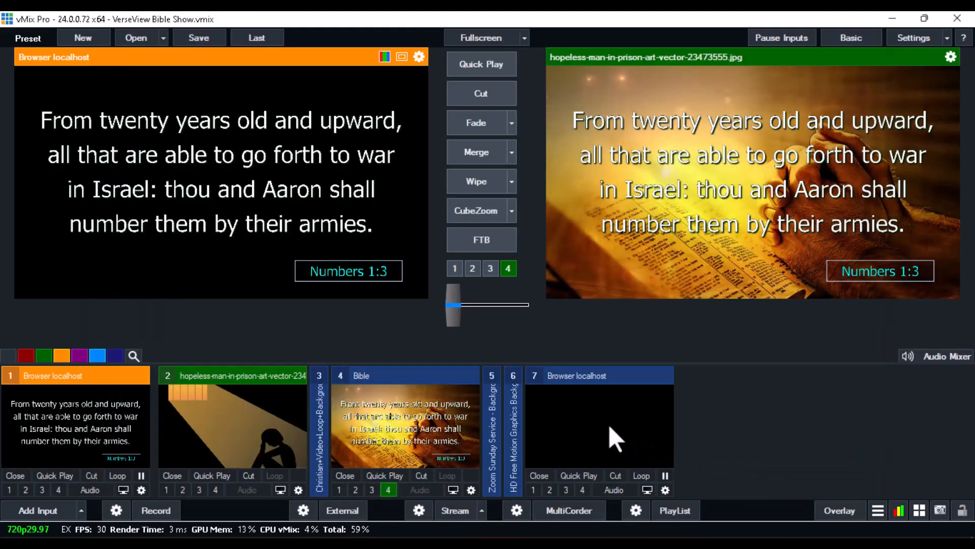
Step: Switch to VerseVIEW in a reduced window, present Numbers 1:2 and 1:4, and return to vMix with the new browser input previewed
{"action": "key", "text": "alt+Tab"}
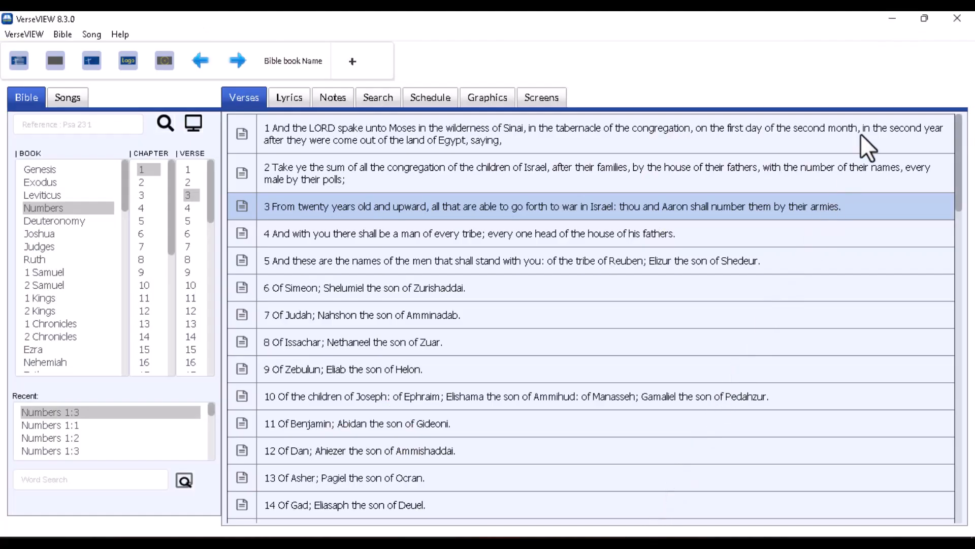
{"action": "left_click", "coordinate": [925, 18]}
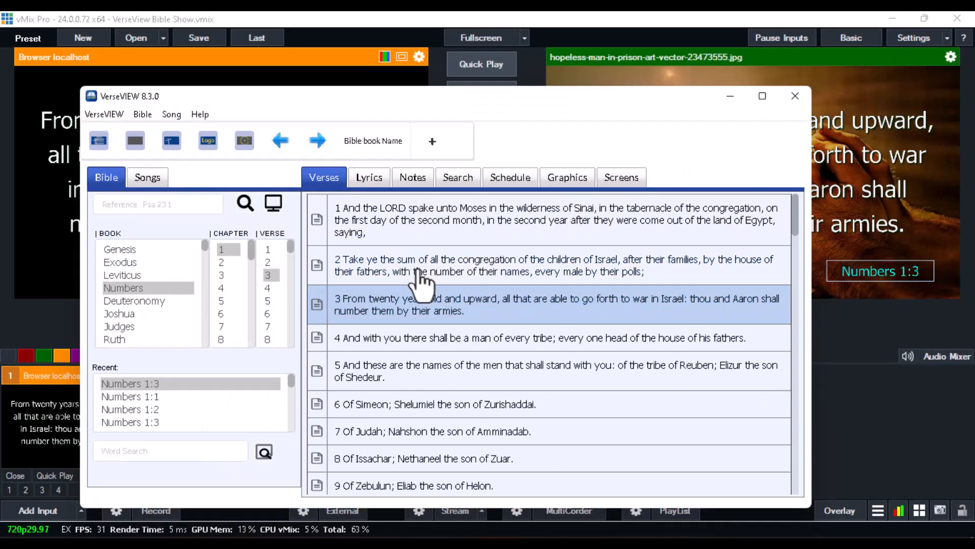
{"action": "left_click", "coordinate": [412, 274]}
{"action": "left_click", "coordinate": [393, 330]}
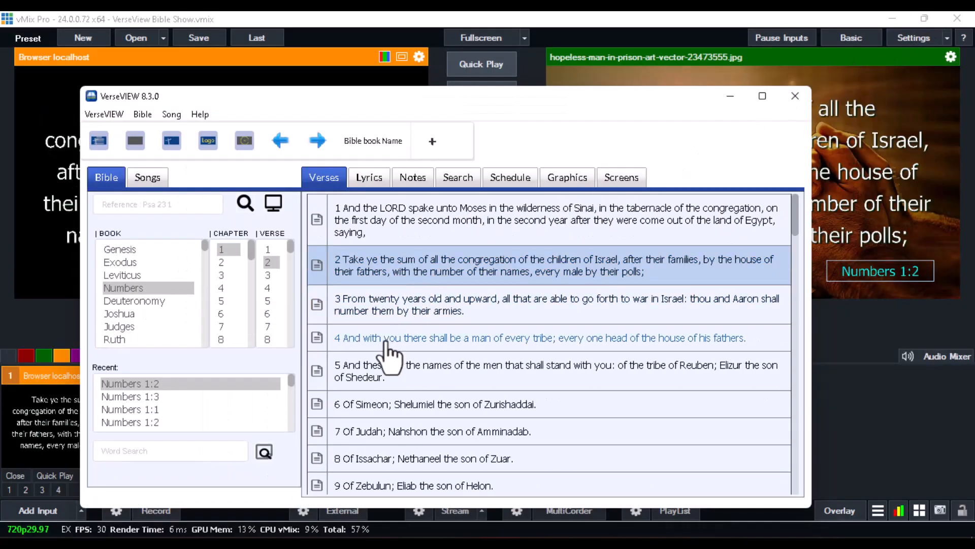
{"action": "left_click", "coordinate": [833, 401]}
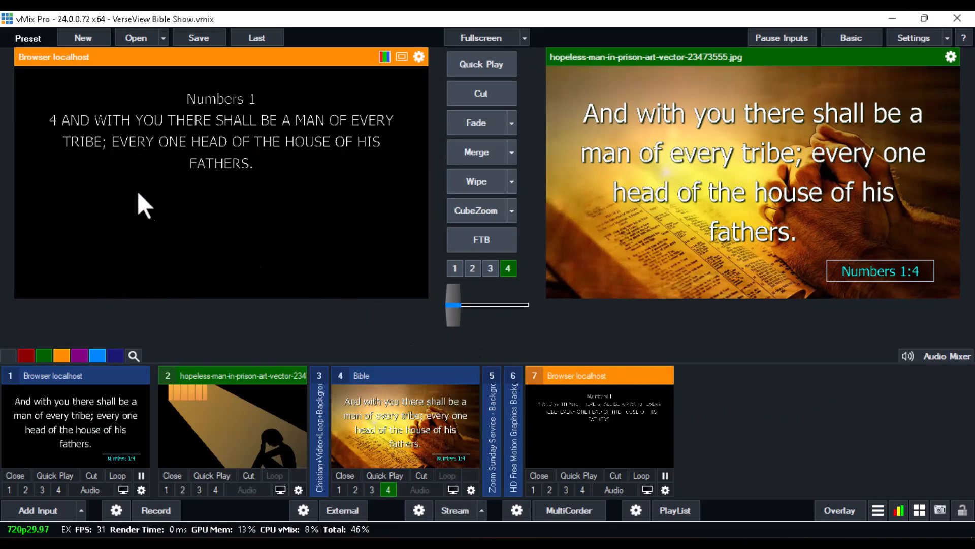
Step: Shift the new browser input's text down to the lower third by setting its Pan Y to about -0.996
{"action": "triple_click", "coordinate": [617, 422]}
{"action": "right_click", "coordinate": [617, 421]}
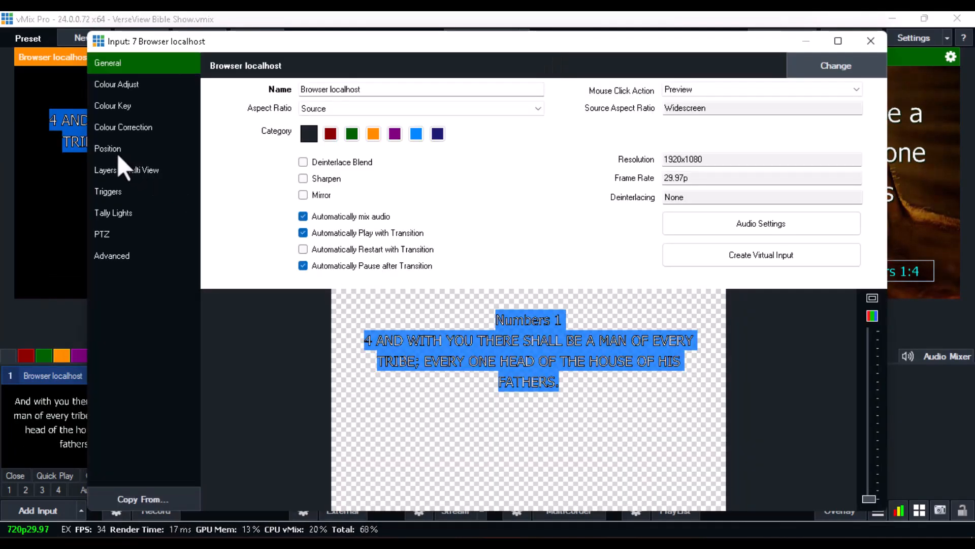
{"action": "left_click", "coordinate": [117, 153]}
{"action": "left_click_drag", "start_coordinate": [363, 193], "coordinate": [327, 190]}
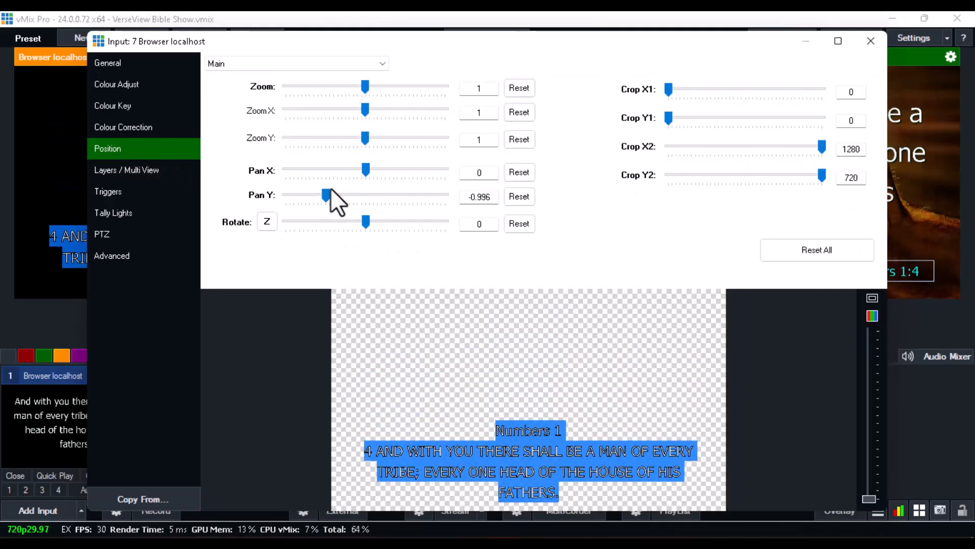
{"action": "left_click", "coordinate": [878, 46]}
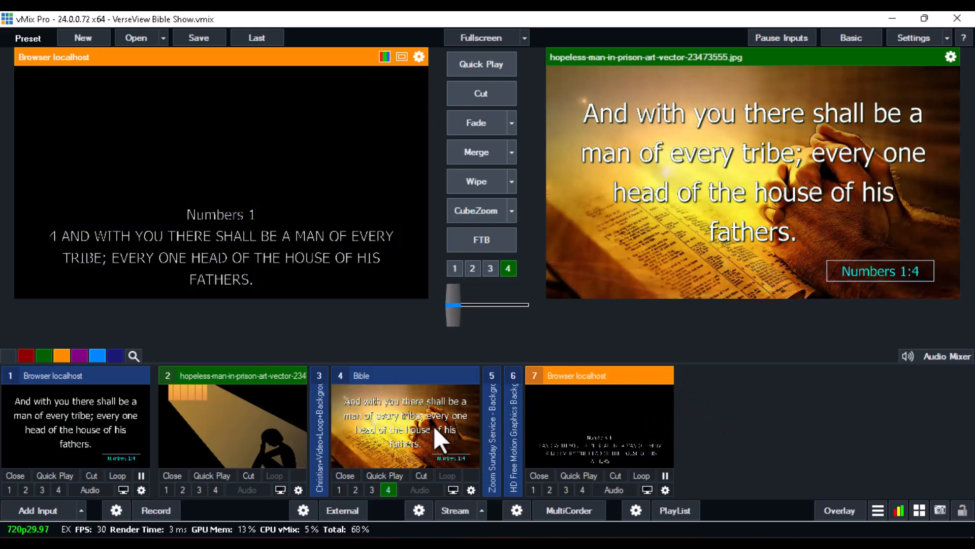
Step: Replace the live picture and its overlay with the prayer video using Merge, and show browser input 7 on overlay 4
{"action": "left_click", "coordinate": [315, 430]}
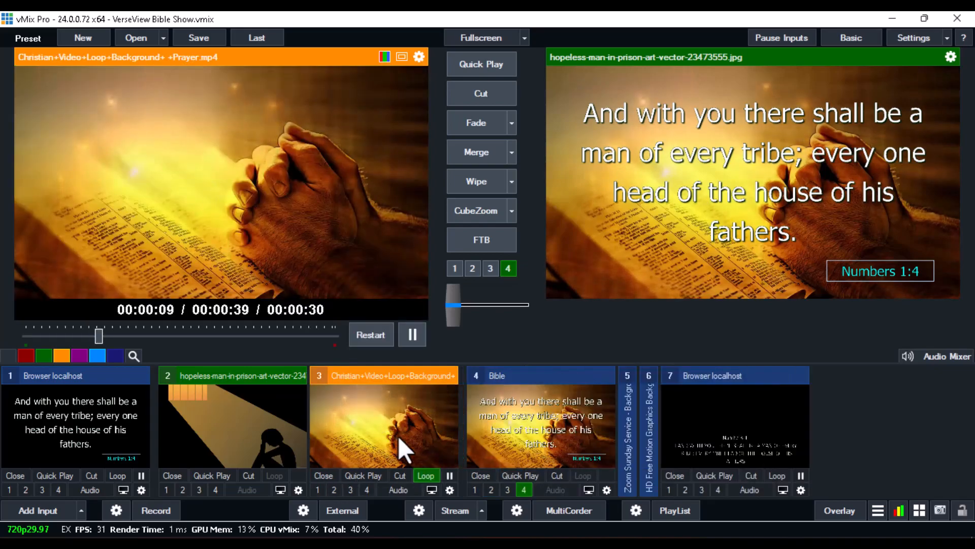
{"action": "left_click", "coordinate": [508, 268]}
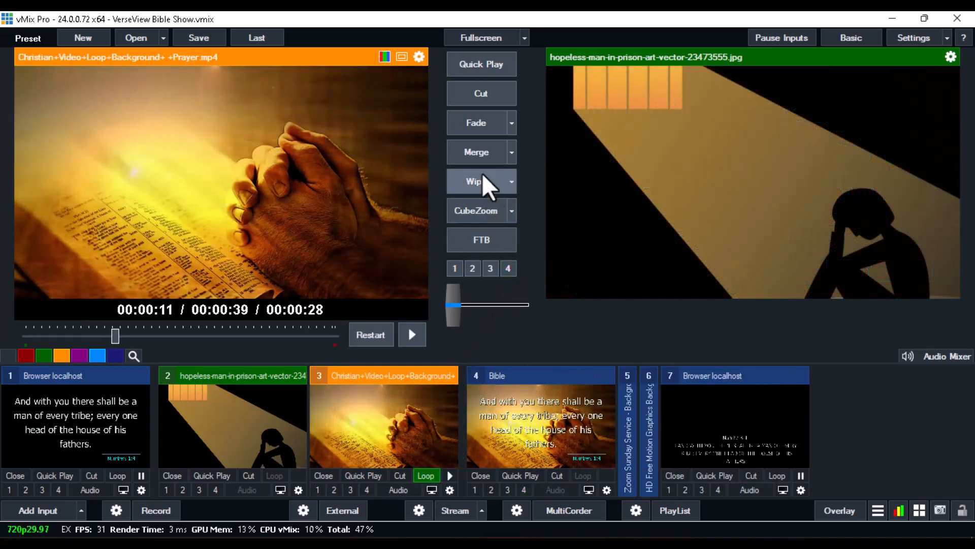
{"action": "left_click", "coordinate": [477, 154]}
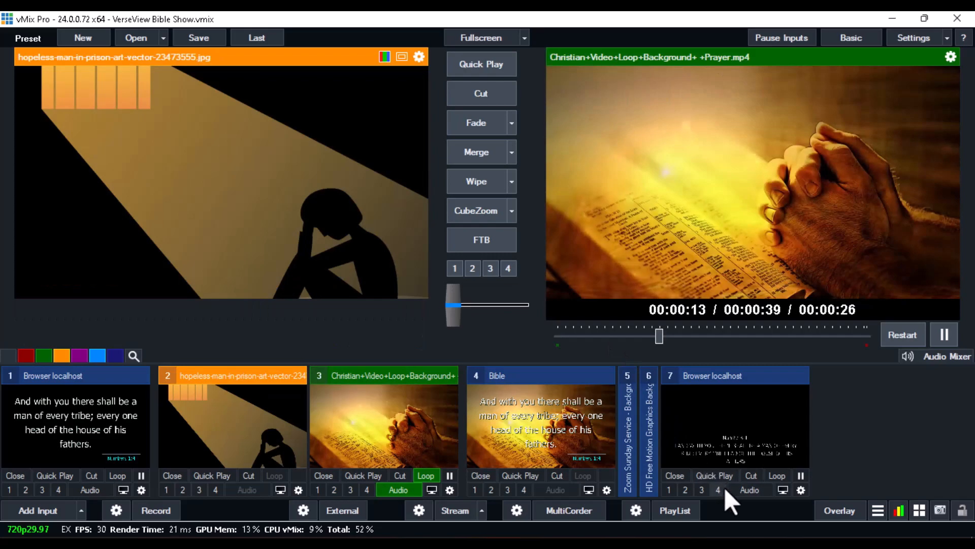
{"action": "left_click", "coordinate": [724, 487]}
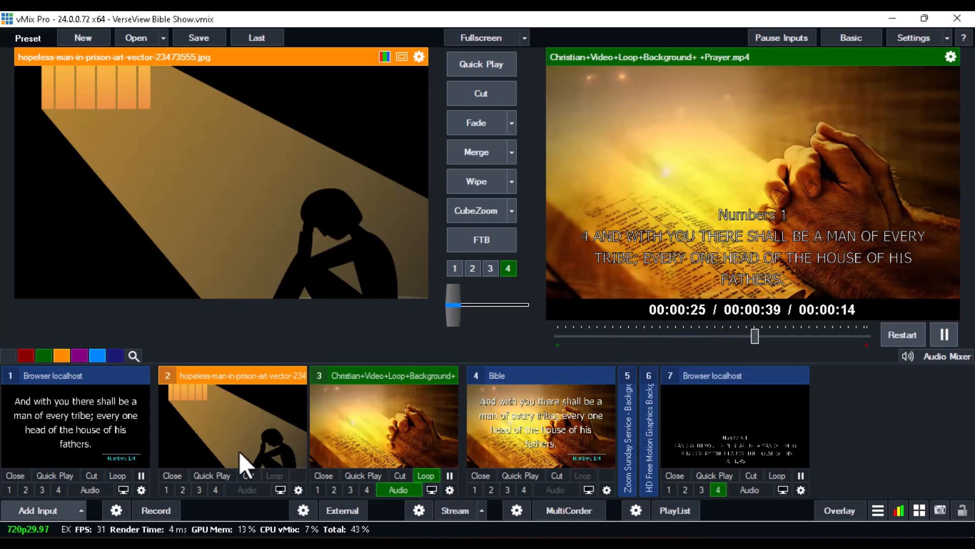
Step: Add the Faithfulness image from the Downloads folder as a new image input
{"action": "left_click", "coordinate": [47, 507]}
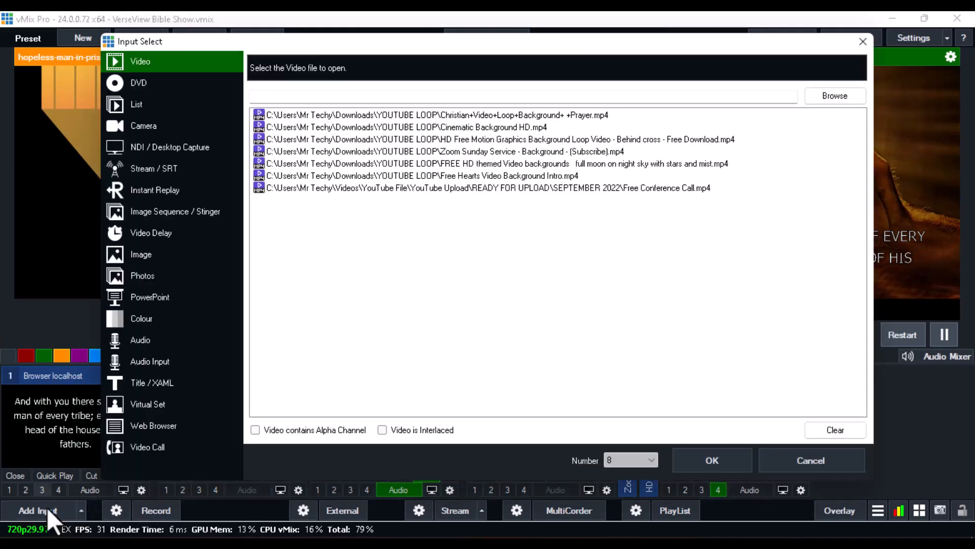
{"action": "left_click_drag", "start_coordinate": [100, 296], "coordinate": [83, 501]}
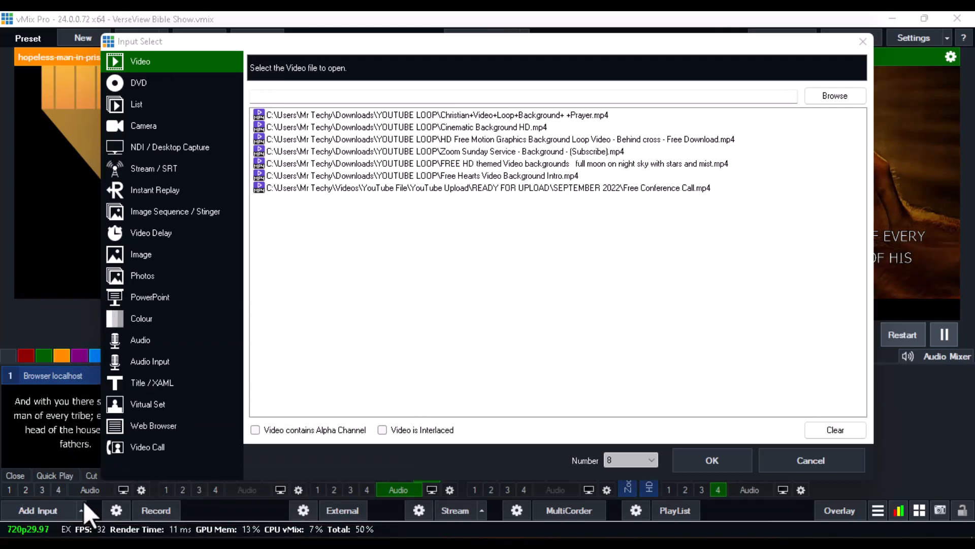
{"action": "left_click", "coordinate": [150, 254]}
{"action": "left_click", "coordinate": [839, 93]}
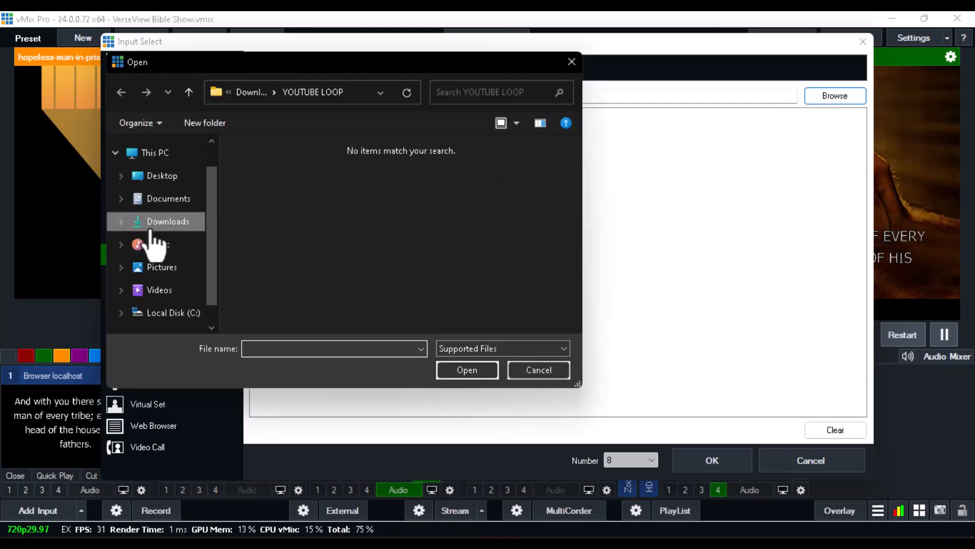
{"action": "left_click", "coordinate": [161, 222]}
{"action": "left_click_drag", "start_coordinate": [574, 260], "coordinate": [571, 227]}
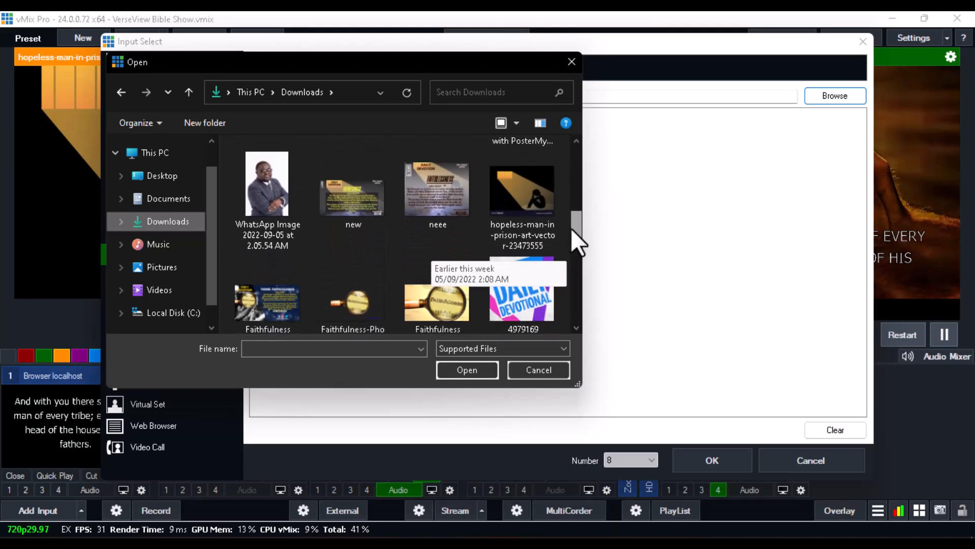
{"action": "left_click", "coordinate": [430, 295]}
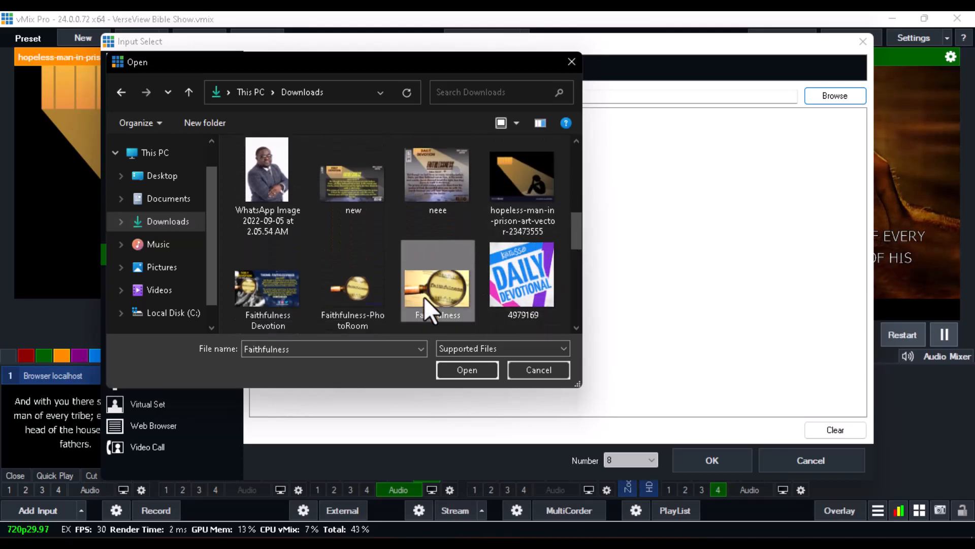
{"action": "left_click", "coordinate": [695, 450]}
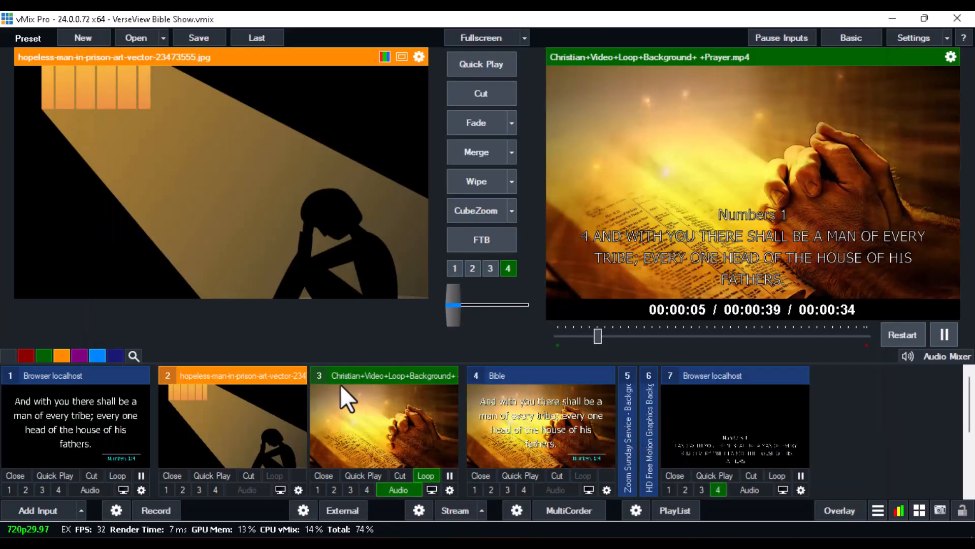
Step: Collapse the prison image input, preview Faithfulness.jpg, and crop it to a lower strip with Crop Y1 at 506
{"action": "left_click", "coordinate": [234, 370]}
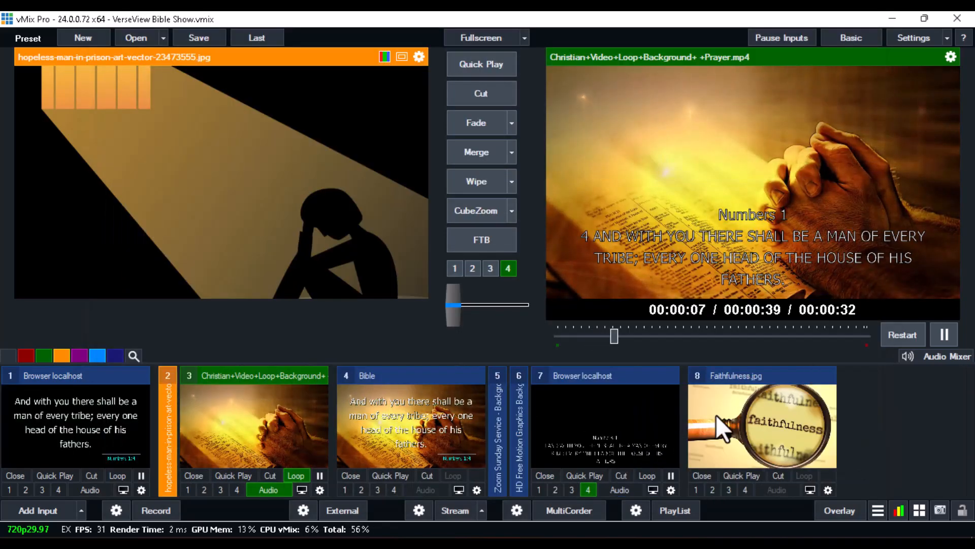
{"action": "left_click", "coordinate": [746, 424]}
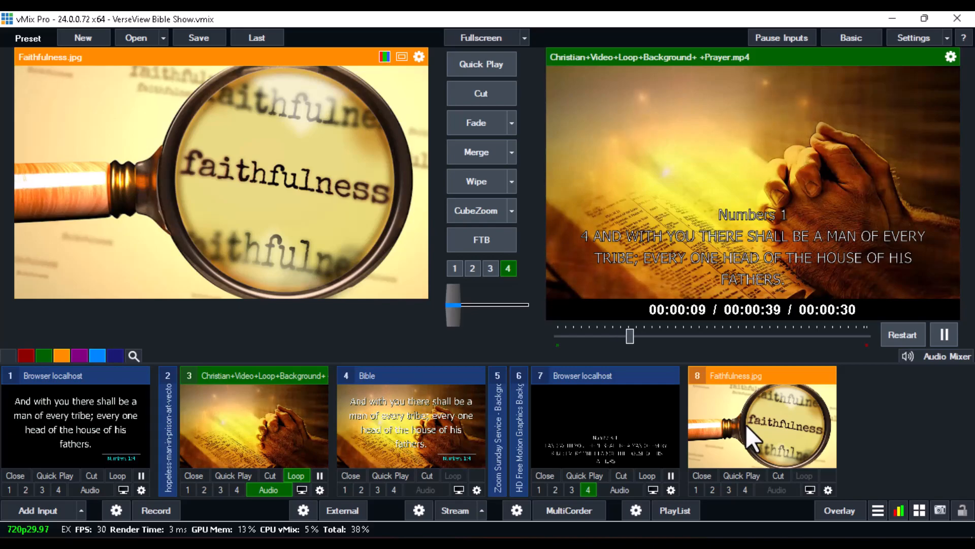
{"action": "right_click", "coordinate": [746, 425]}
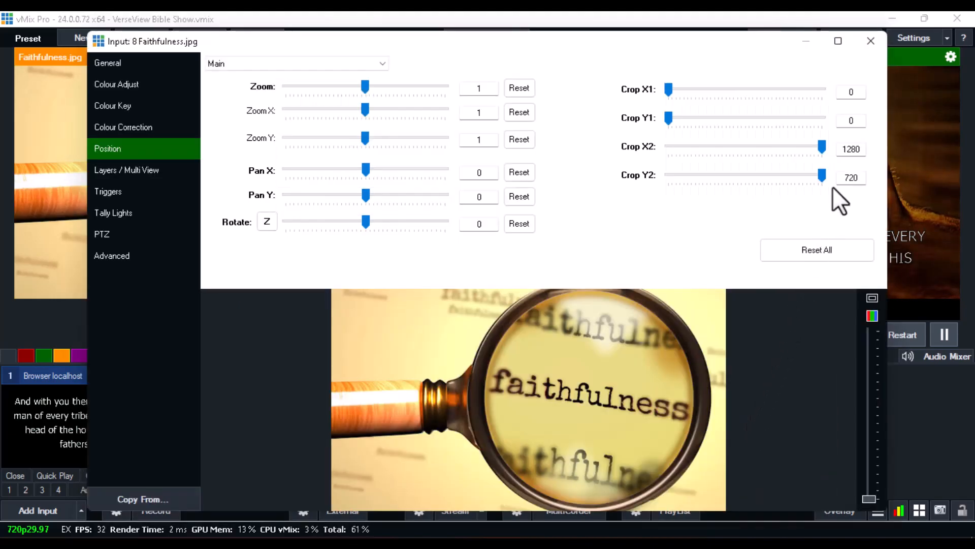
{"action": "left_click", "coordinate": [870, 40]}
{"action": "right_click", "coordinate": [777, 427]}
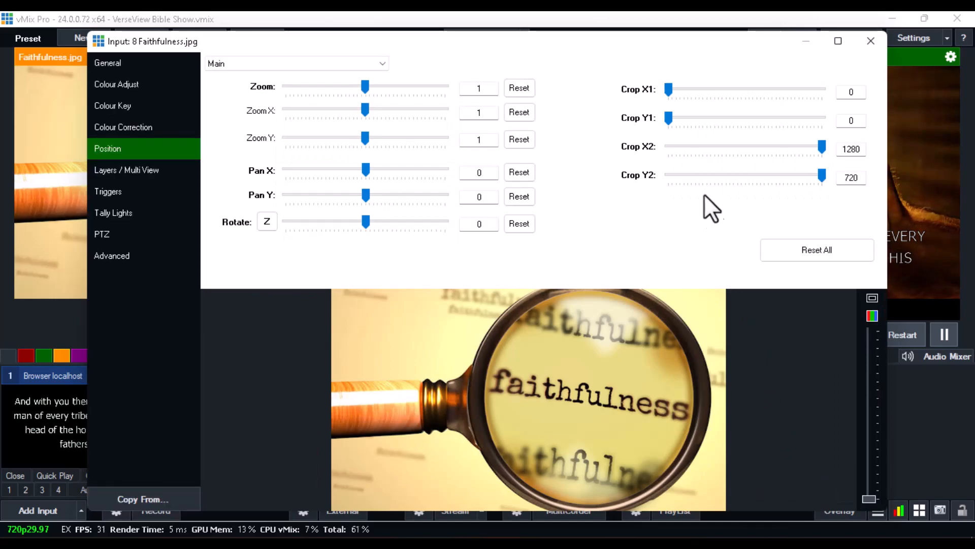
{"action": "left_click_drag", "start_coordinate": [670, 87], "coordinate": [772, 134]}
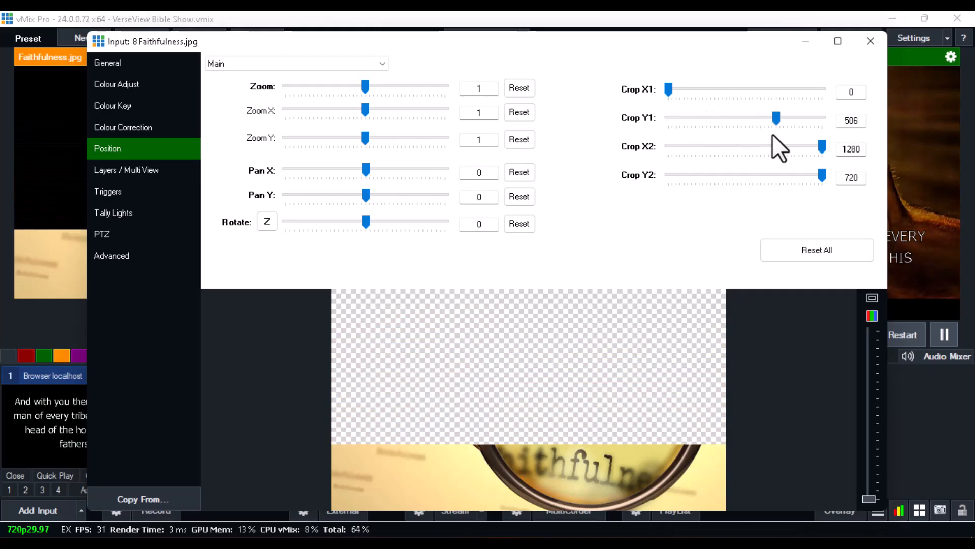
{"action": "left_click", "coordinate": [871, 41]}
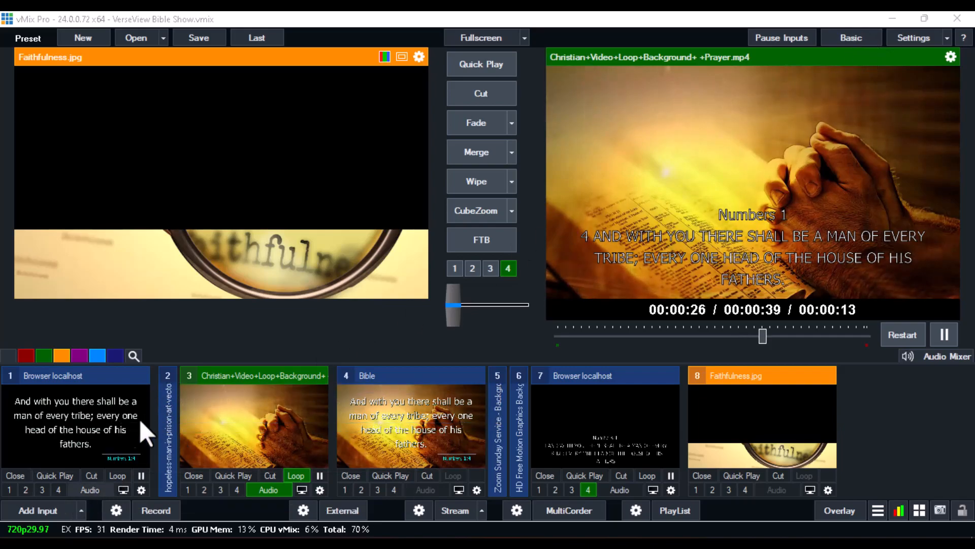
Step: Add a Blank input to the show
{"action": "left_click", "coordinate": [49, 508]}
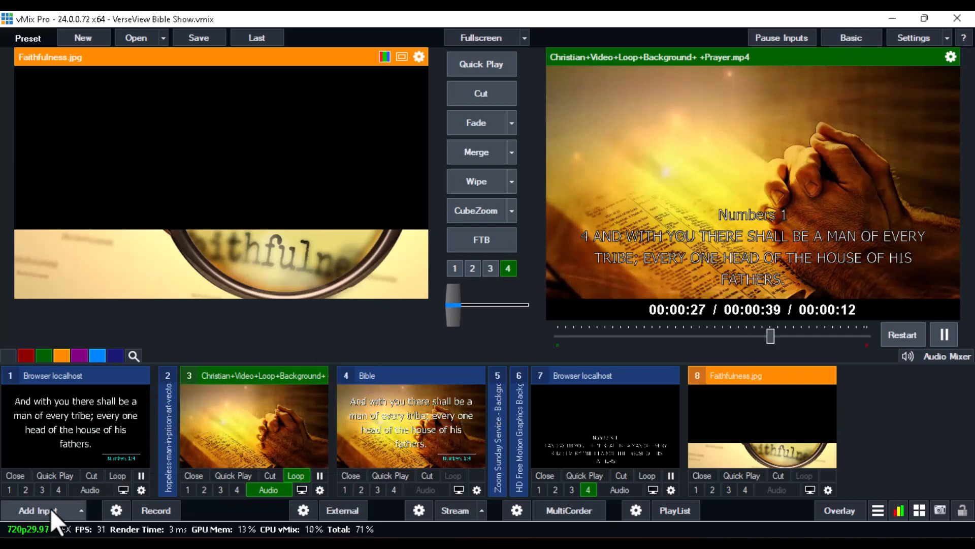
{"action": "left_click", "coordinate": [81, 508]}
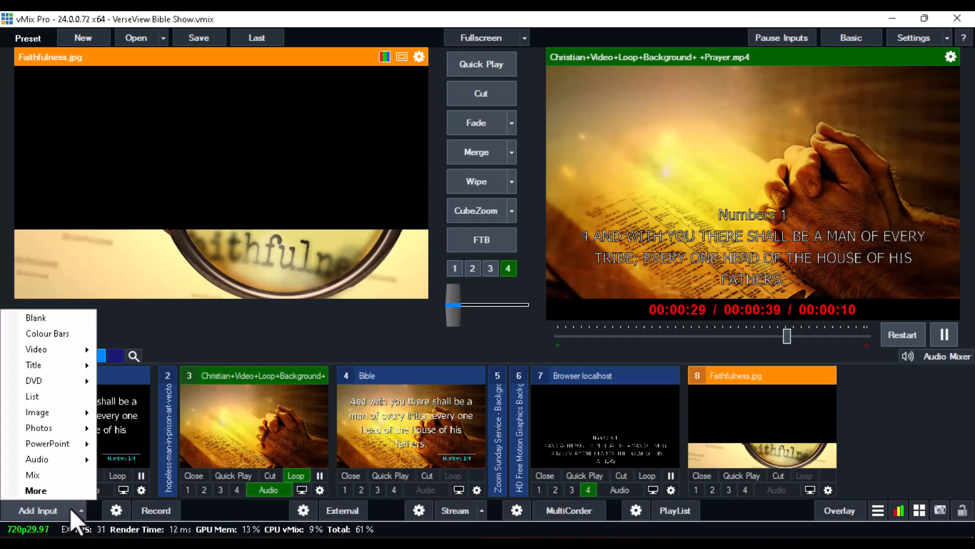
{"action": "left_click", "coordinate": [63, 508]}
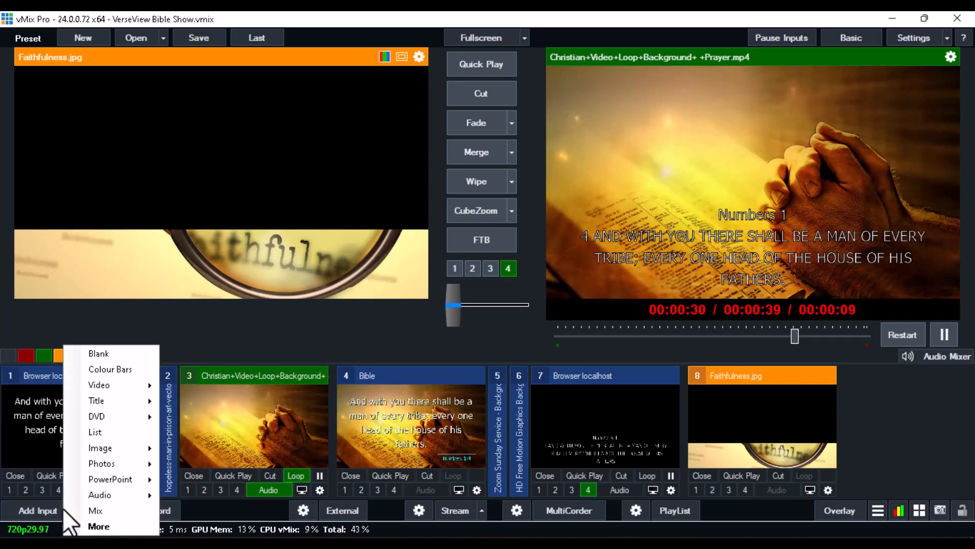
{"action": "left_click", "coordinate": [102, 355]}
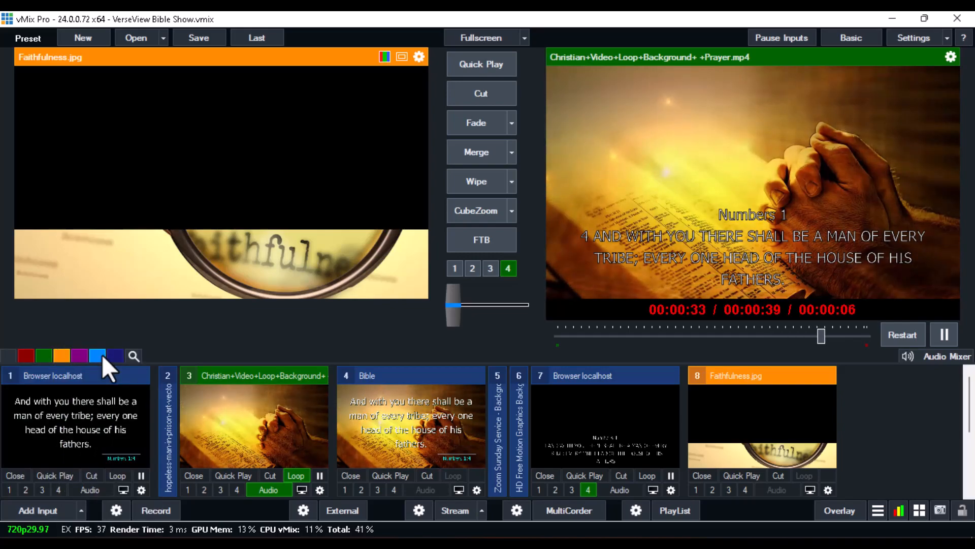
Step: Open the general settings of the new blank input and set its name to Bible
{"action": "left_click", "coordinate": [234, 370]}
{"action": "left_click", "coordinate": [769, 424]}
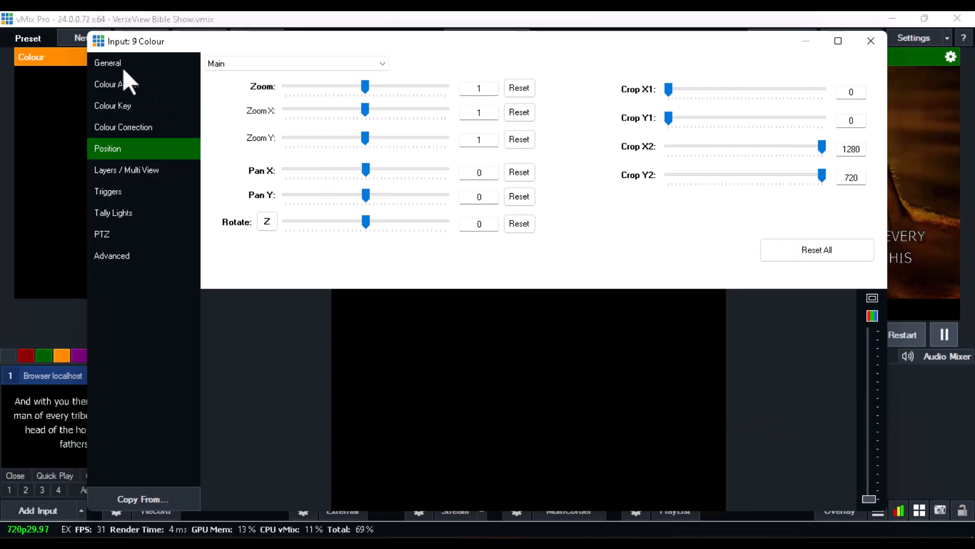
{"action": "left_click", "coordinate": [123, 68]}
{"action": "double_click", "coordinate": [346, 91]}
{"action": "type", "text": "Bible"}
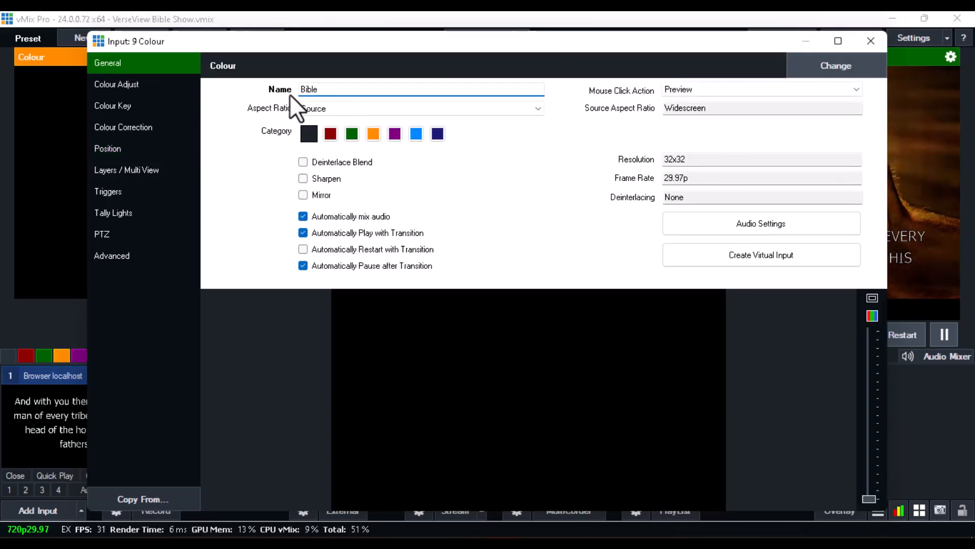
Step: Enable the colour key on the blank Bible input, set layer 1 to Faithfulness.jpg and layer 2 to the input 7 browser
{"action": "left_click", "coordinate": [161, 104]}
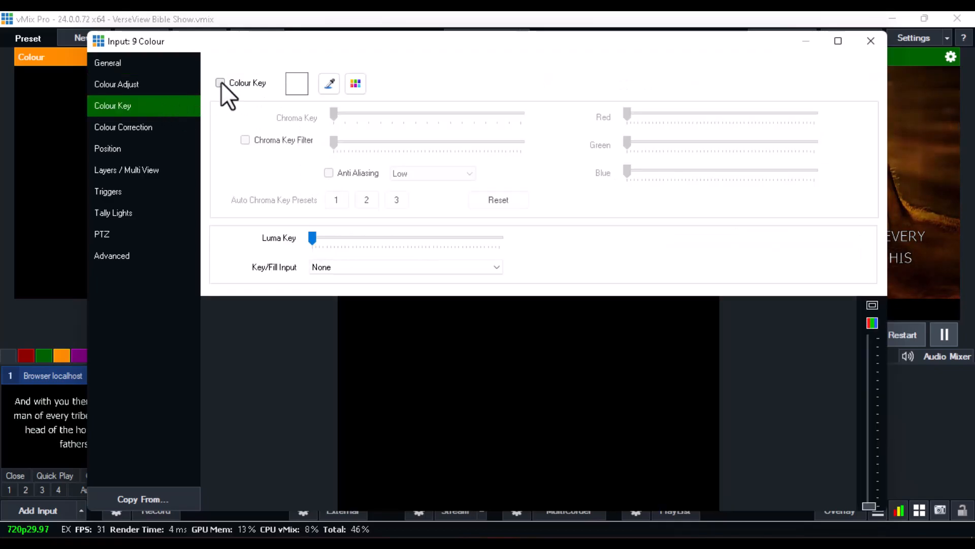
{"action": "left_click", "coordinate": [221, 82]}
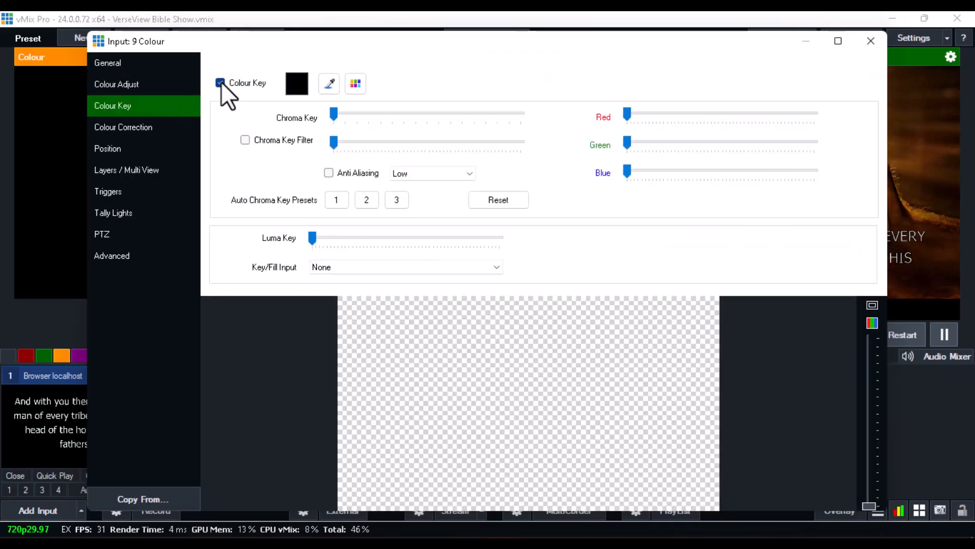
{"action": "left_click", "coordinate": [143, 170]}
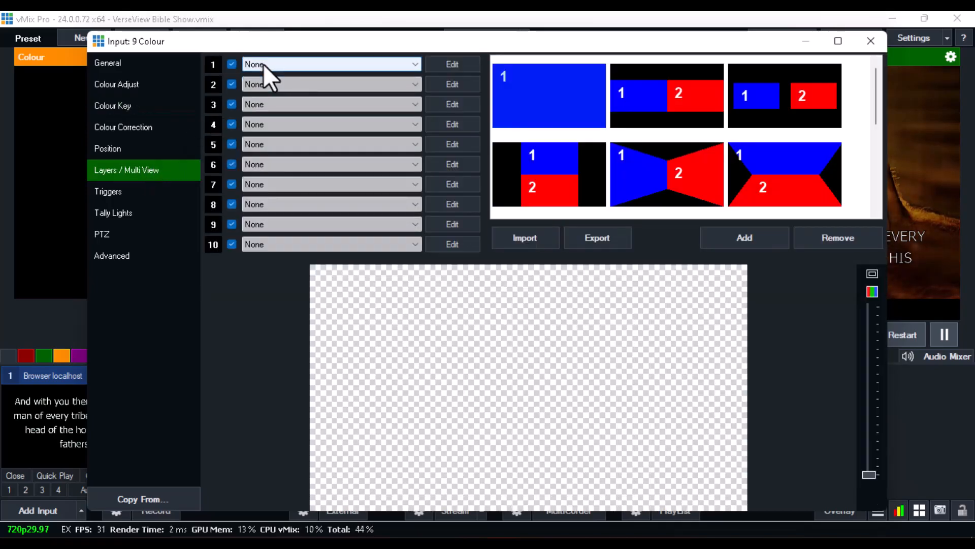
{"action": "left_click", "coordinate": [263, 64]}
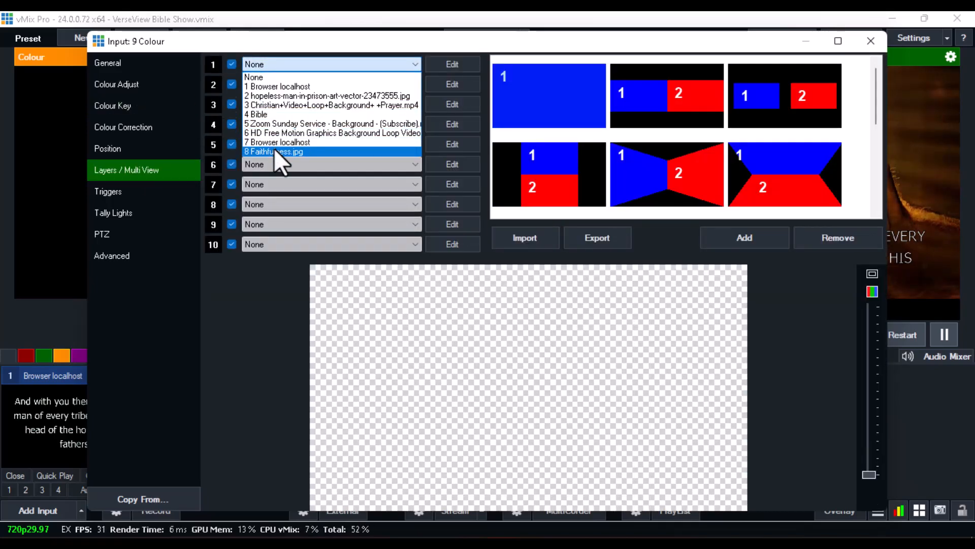
{"action": "left_click", "coordinate": [273, 149]}
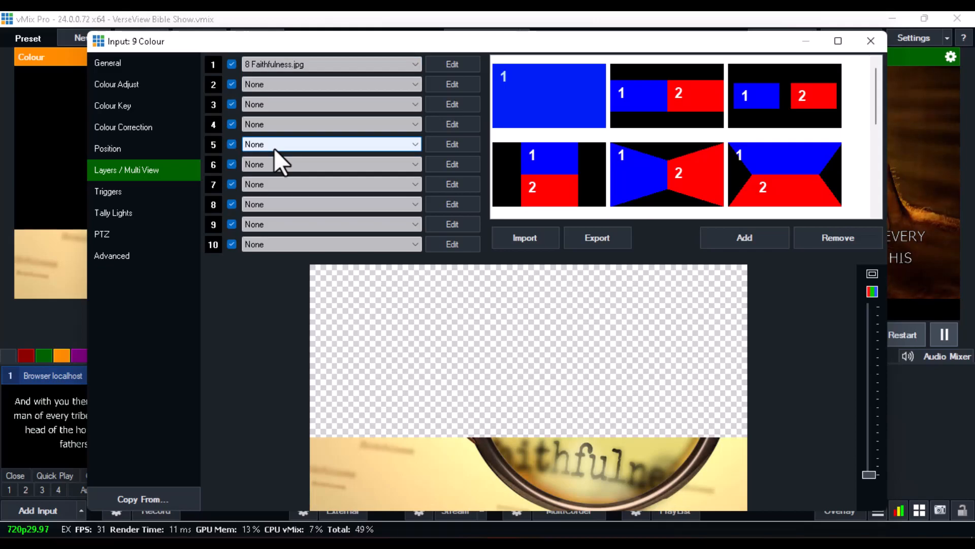
{"action": "left_click", "coordinate": [282, 84]}
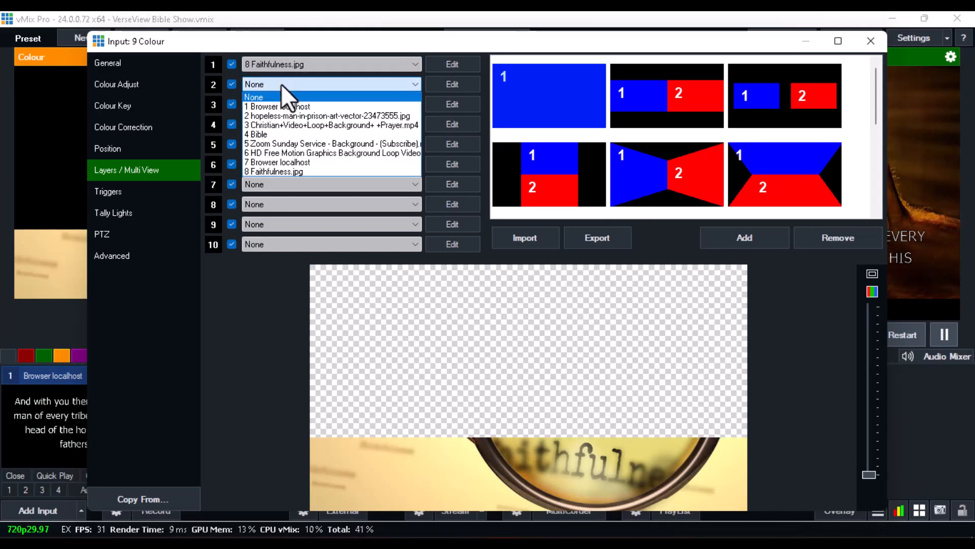
{"action": "left_click", "coordinate": [273, 162]}
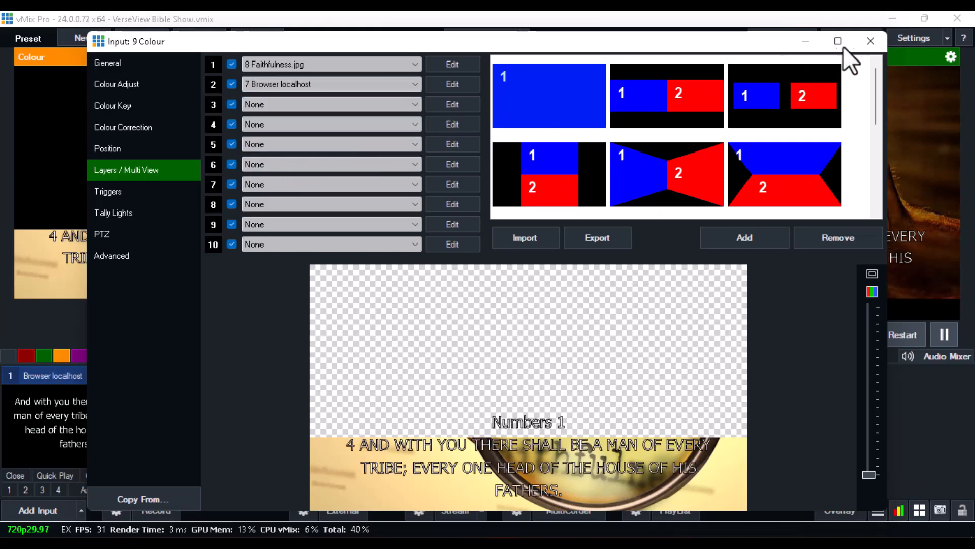
{"action": "left_click", "coordinate": [870, 41]}
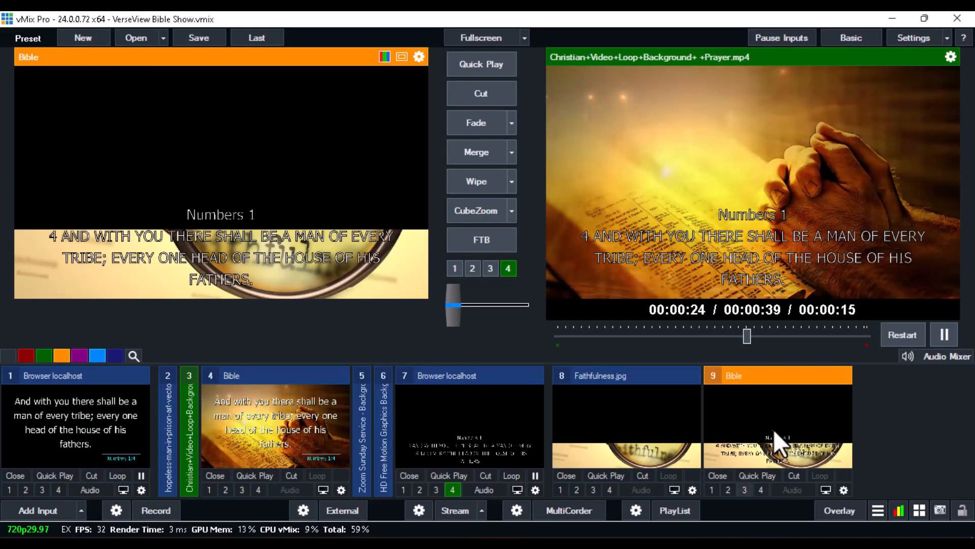
Step: Put the new Bible input 9 on air as overlay 4 over the prayer video
{"action": "left_click", "coordinate": [508, 268]}
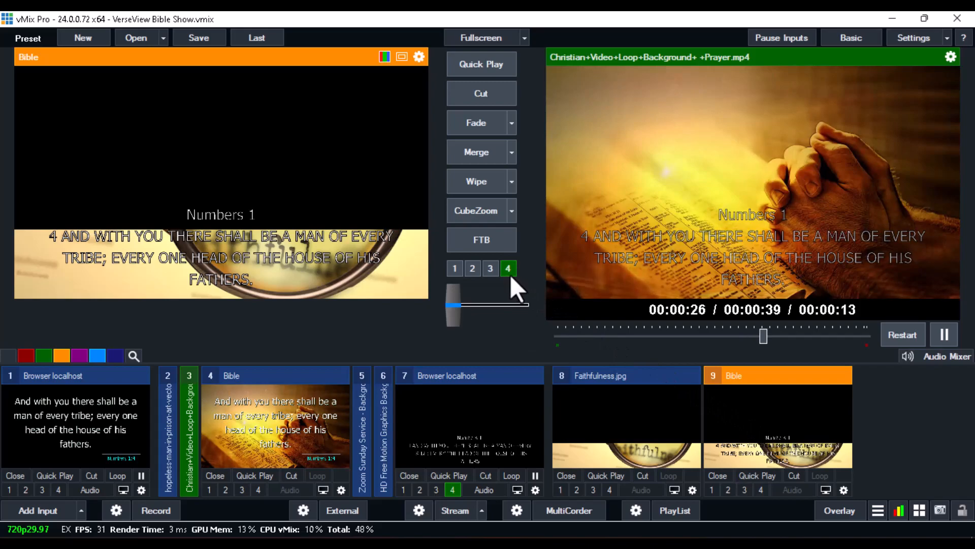
{"action": "left_click", "coordinate": [757, 487]}
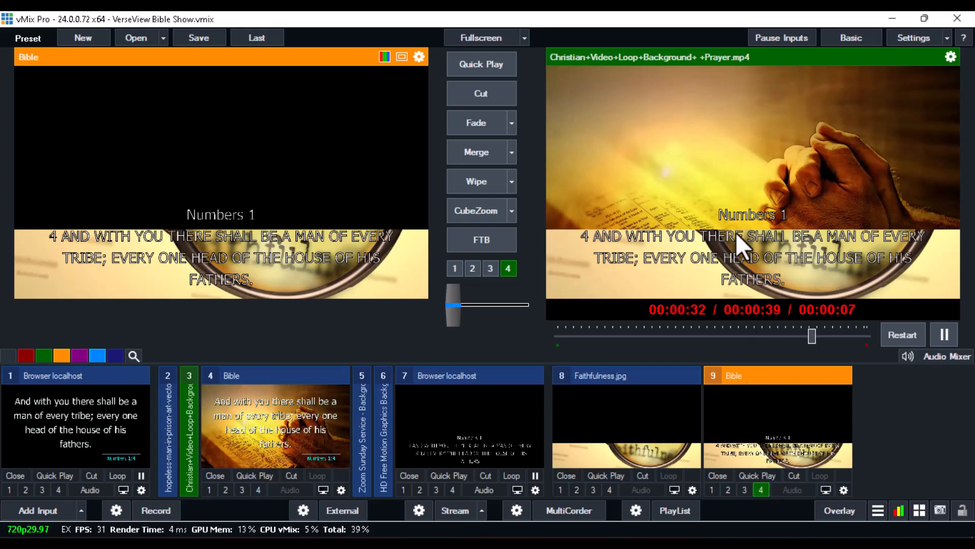
Step: Switch to VerseVIEW, present several verses of Genesis 1 ending with verse 8, and return to vMix
{"action": "key", "text": "alt+Tab"}
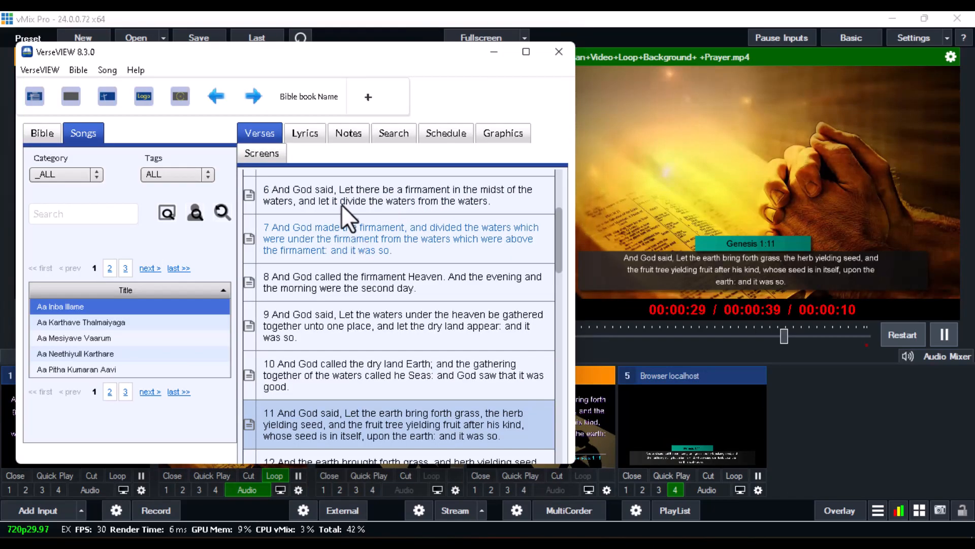
{"action": "left_click", "coordinate": [343, 218]}
{"action": "left_click", "coordinate": [339, 201]}
{"action": "left_click", "coordinate": [335, 291]}
{"action": "left_click", "coordinate": [319, 332]}
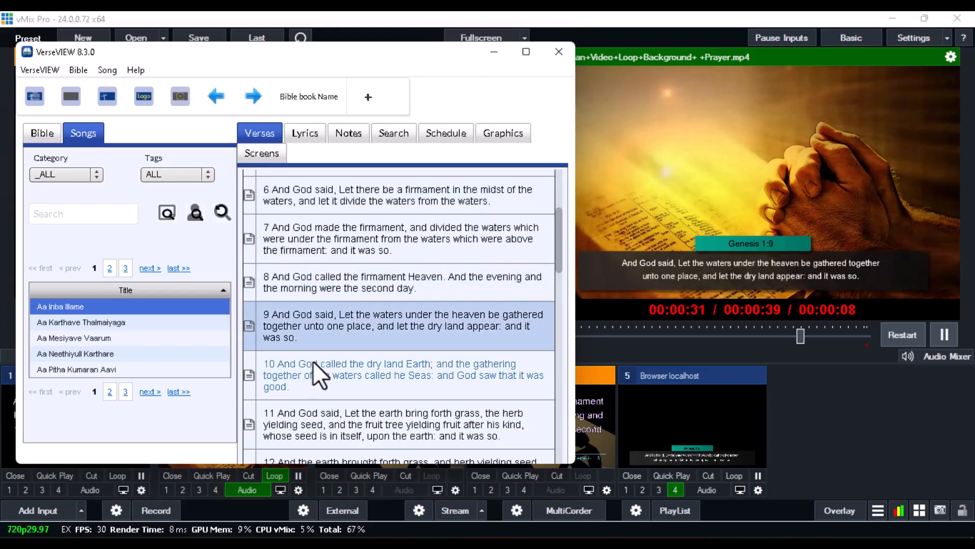
{"action": "left_click", "coordinate": [316, 392]}
{"action": "left_click", "coordinate": [330, 419]}
{"action": "left_click", "coordinate": [332, 287]}
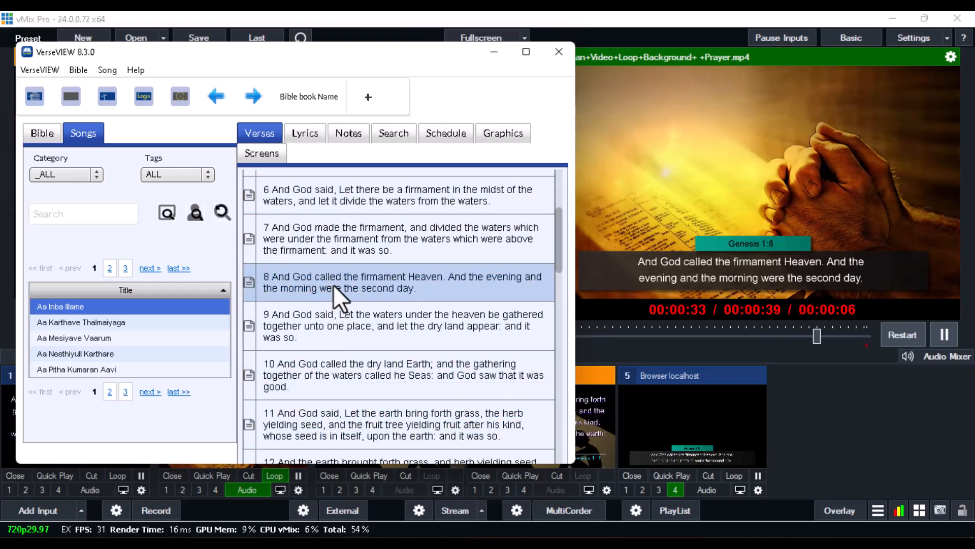
{"action": "left_click", "coordinate": [818, 407]}
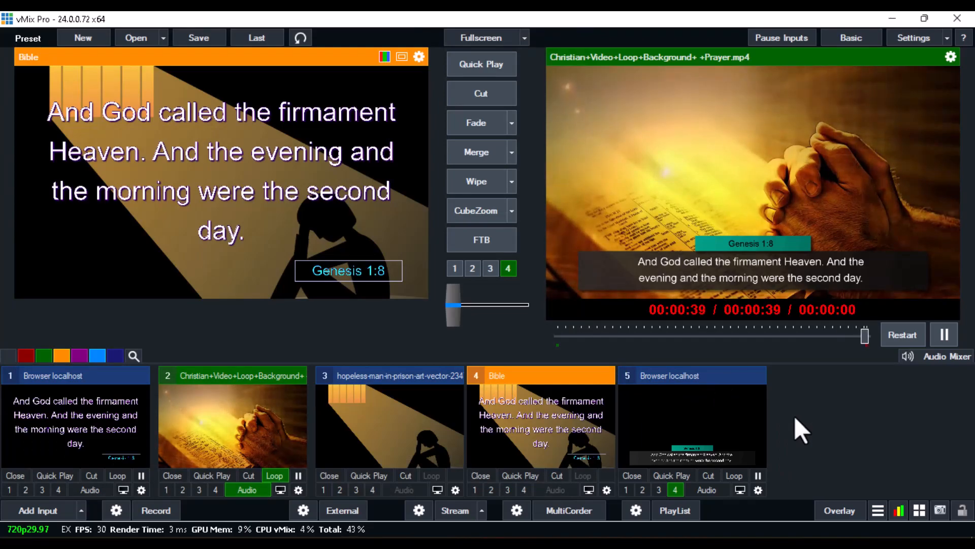
Step: Switch to VerseVIEW, maximize its window, and open the Remote VerseVIEW settings
{"action": "left_click", "coordinate": [709, 543]}
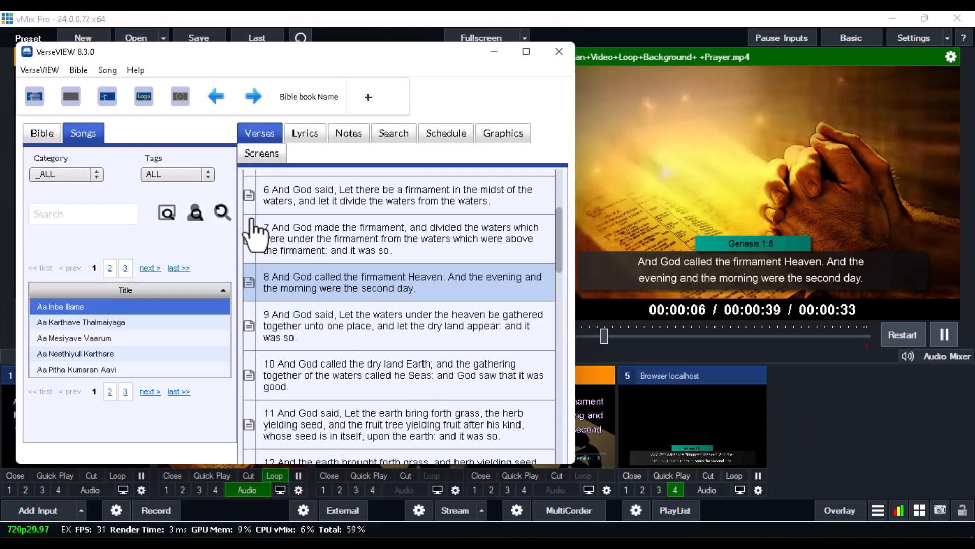
{"action": "left_click", "coordinate": [40, 69]}
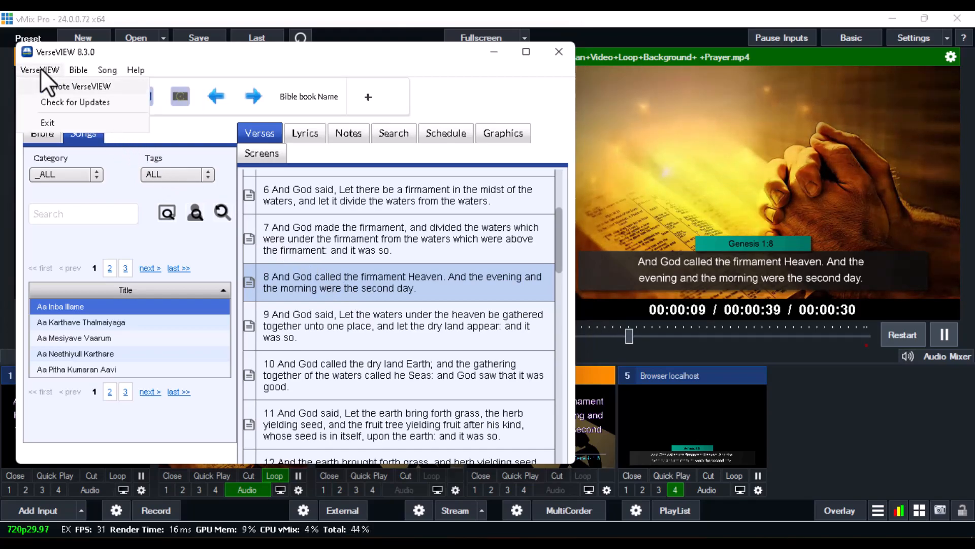
{"action": "left_click", "coordinate": [526, 51]}
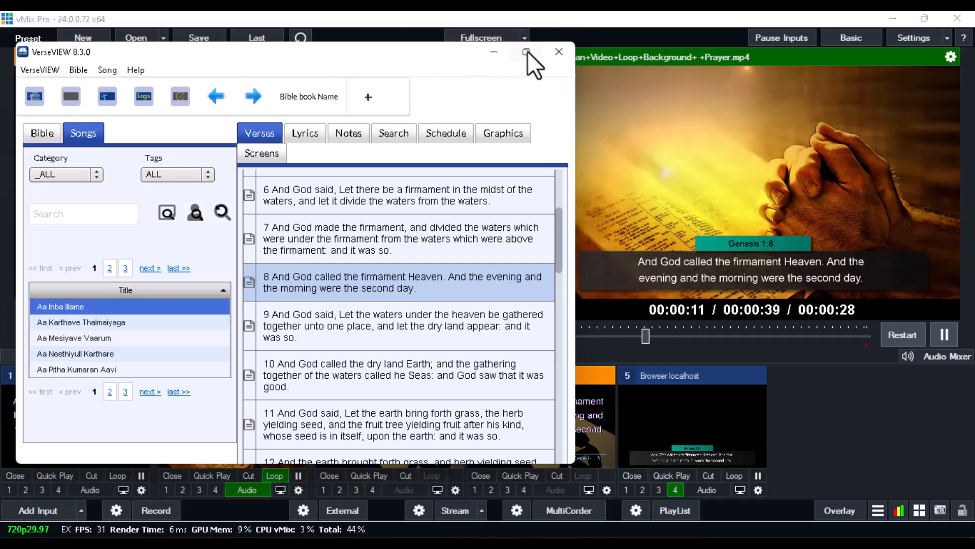
{"action": "left_click", "coordinate": [526, 51]}
{"action": "left_click", "coordinate": [20, 33]}
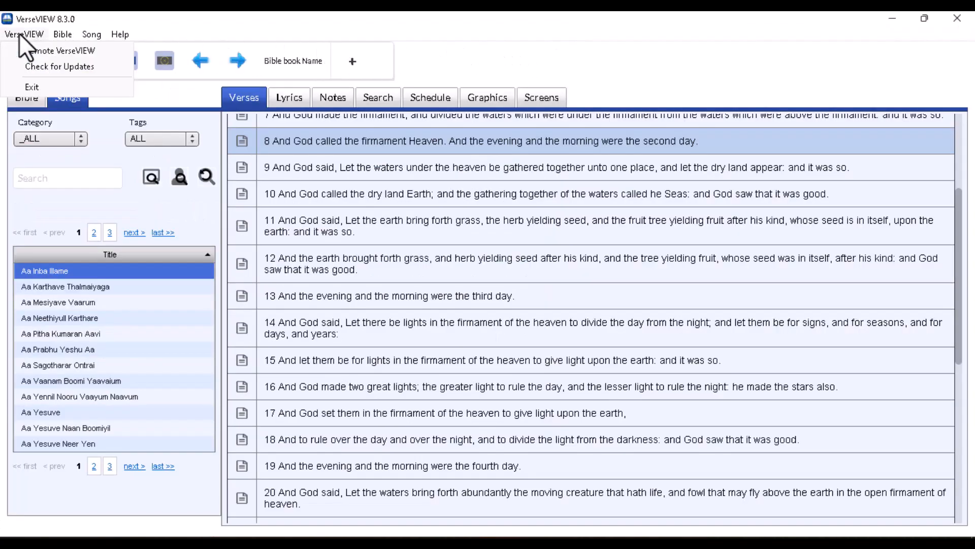
{"action": "left_click", "coordinate": [54, 53]}
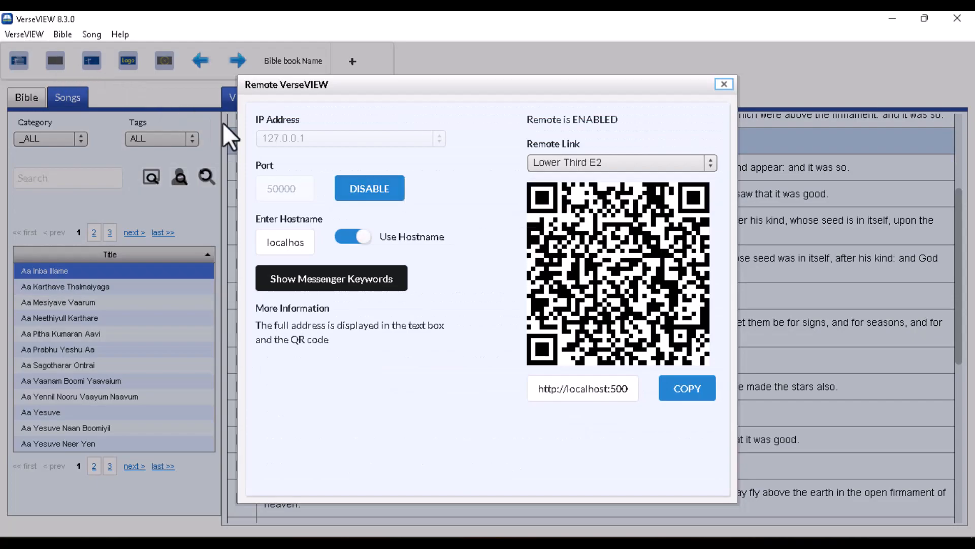
Step: Disable the remote, select the IP address 192.168.137.1, and enable the remote again
{"action": "left_click", "coordinate": [371, 190]}
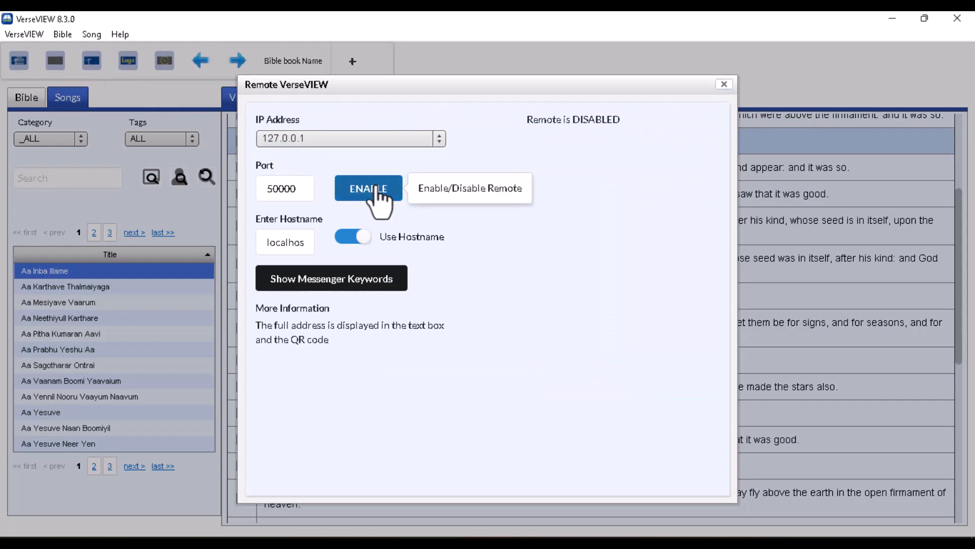
{"action": "left_click", "coordinate": [311, 138]}
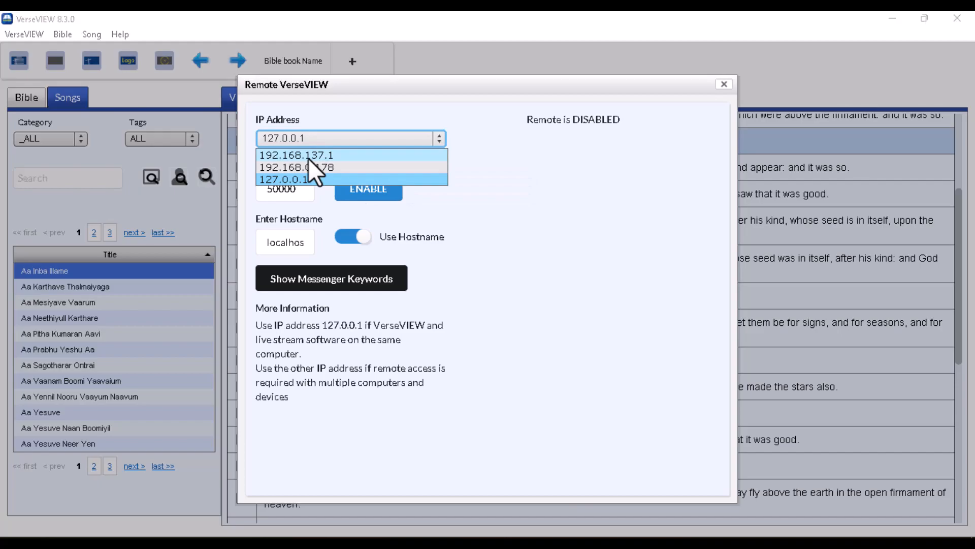
{"action": "left_click", "coordinate": [308, 157]}
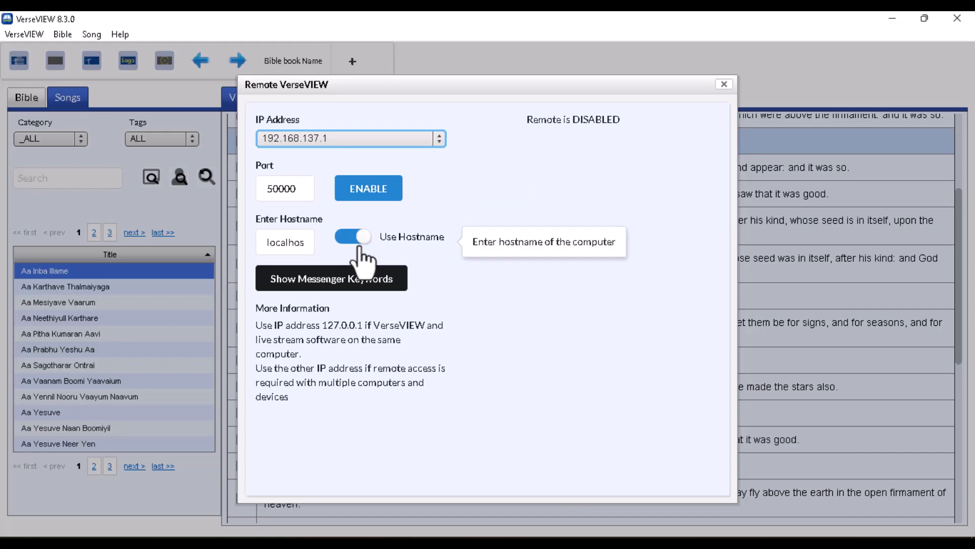
{"action": "left_click", "coordinate": [362, 195]}
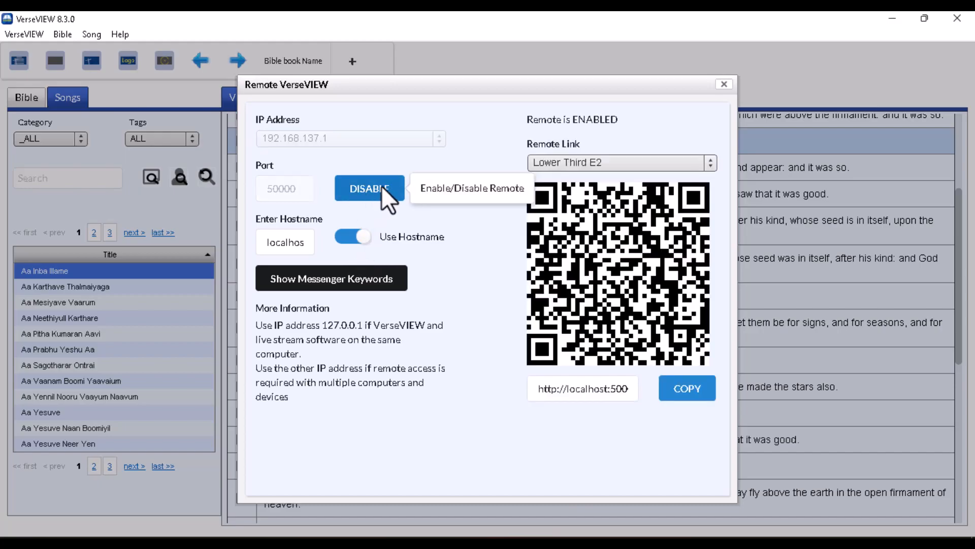
Step: Choose Lower Third E2 as the remote link, copy its address, and close the remote settings
{"action": "left_click", "coordinate": [561, 163]}
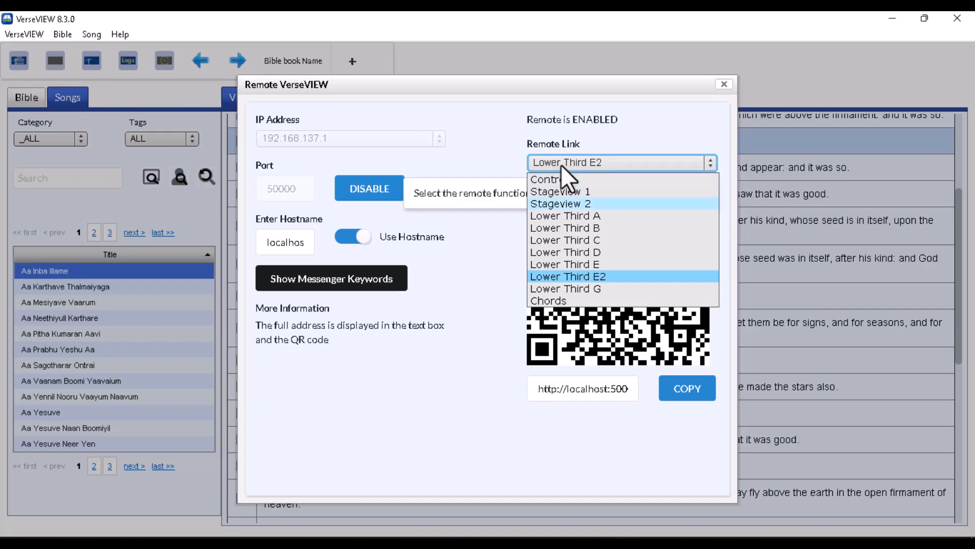
{"action": "left_click", "coordinate": [559, 276]}
{"action": "left_click", "coordinate": [683, 390]}
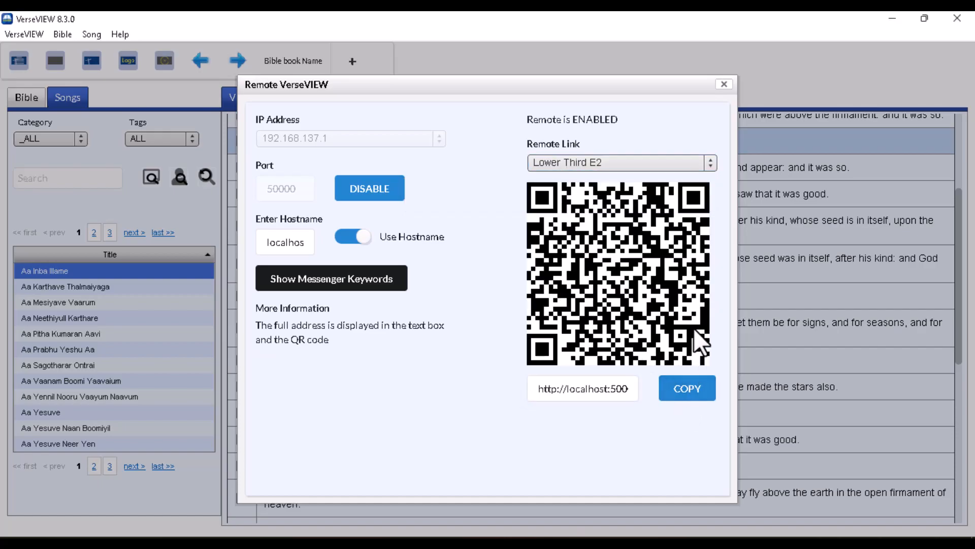
{"action": "left_click", "coordinate": [724, 84]}
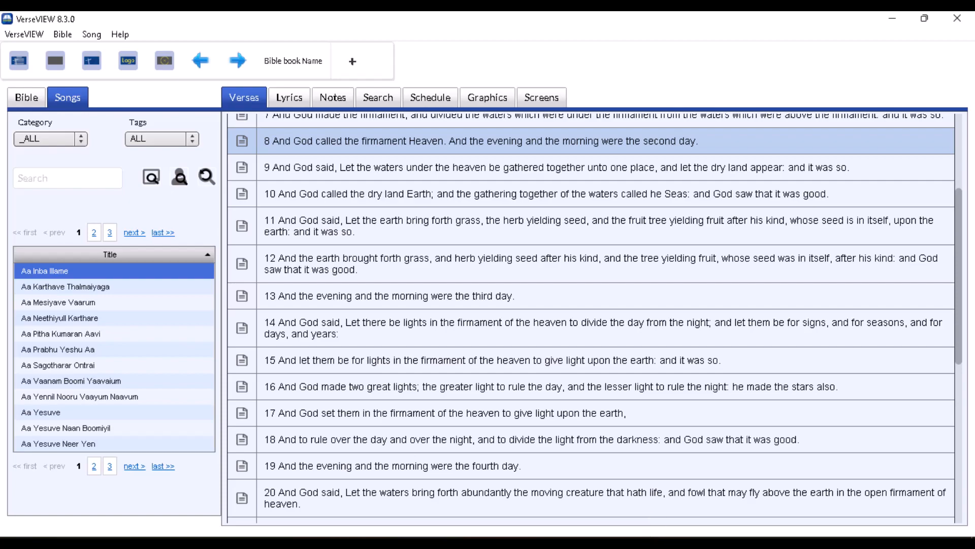
{"action": "left_click", "coordinate": [648, 531]}
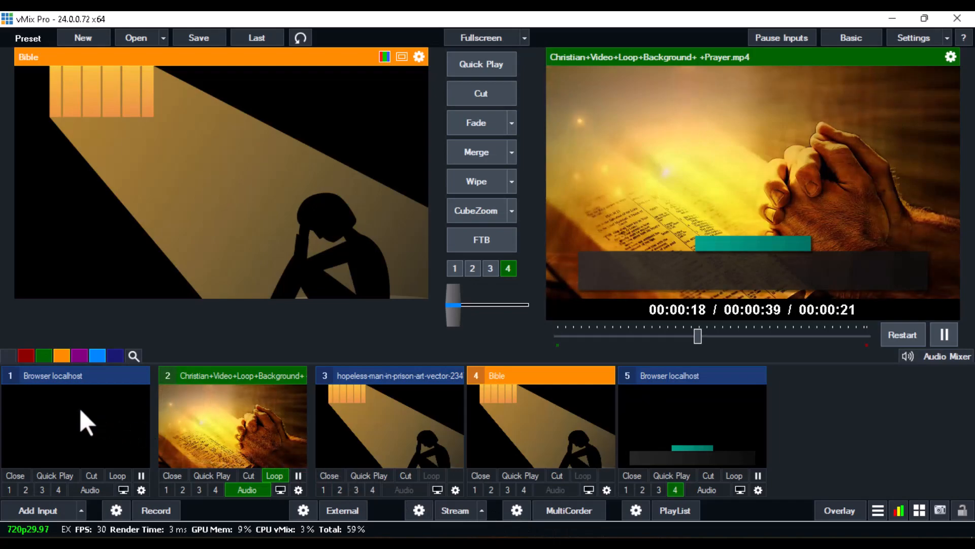
{"action": "left_click", "coordinate": [15, 508]}
{"action": "left_click", "coordinate": [145, 427]}
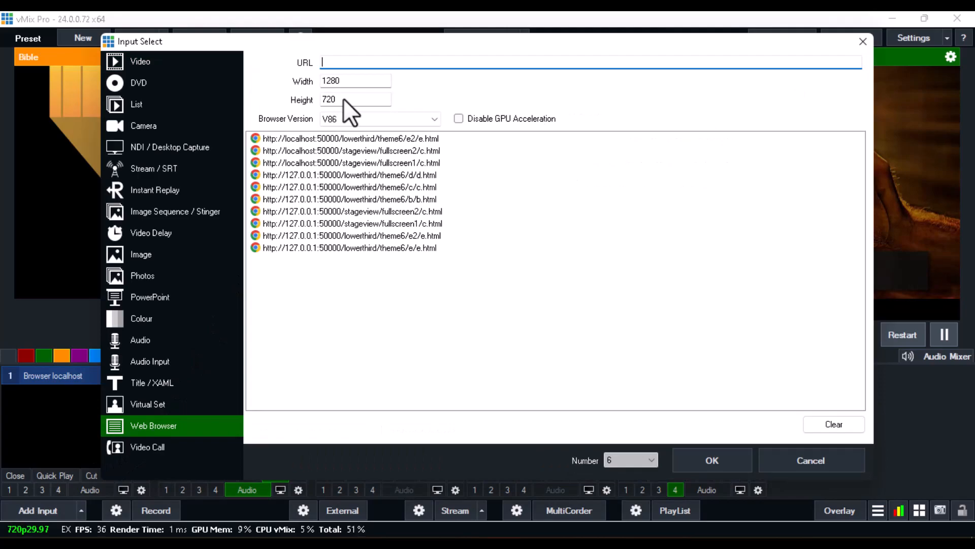
{"action": "type", "text": "http://localhost:50000/lowerthird/theme6/e2/e.html"}
{"action": "key", "text": "Tab"}
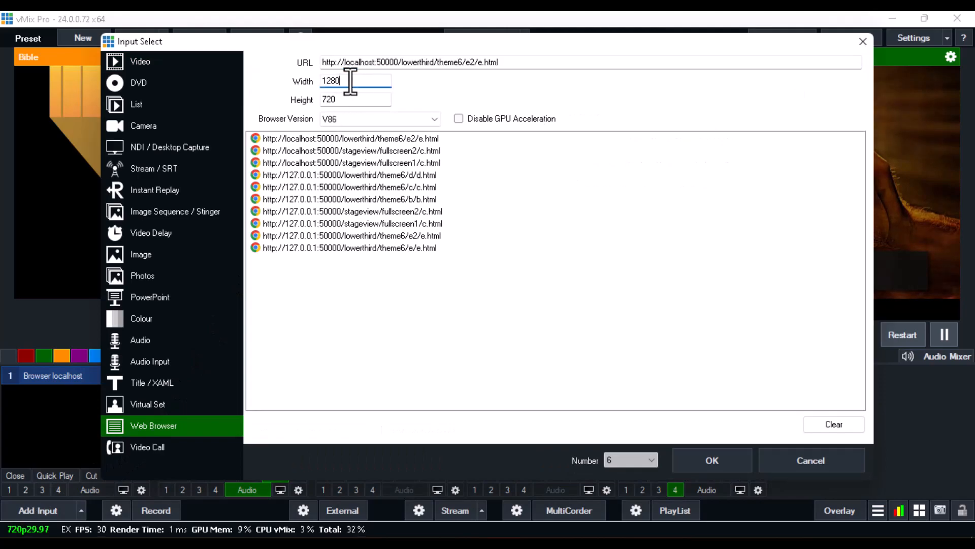
{"action": "type", "text": "1920"}
{"action": "key", "text": "Tab"}
{"action": "type", "text": "1"}
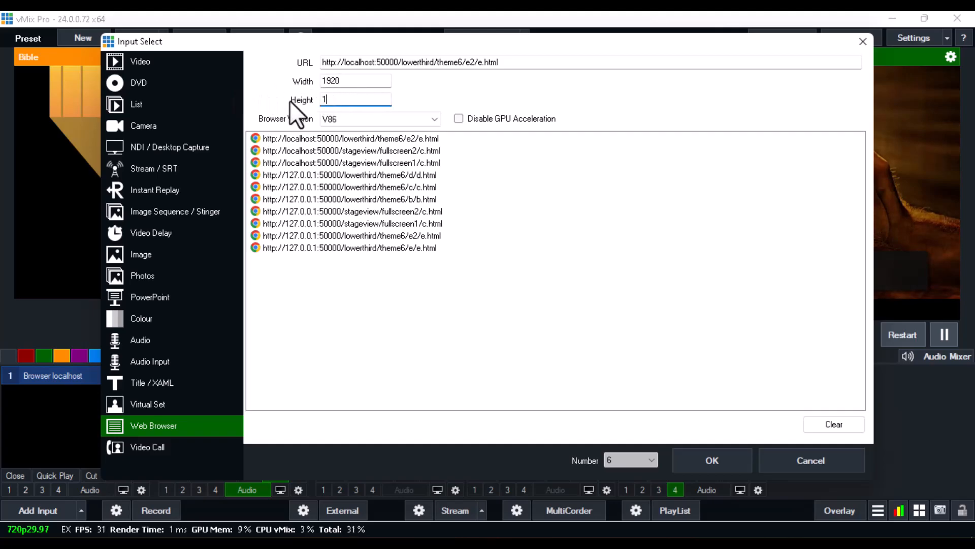
{"action": "type", "text": "080"}
Step: Look through the available browser versions and discard the unfinished Web Browser input
{"action": "left_click", "coordinate": [331, 116]}
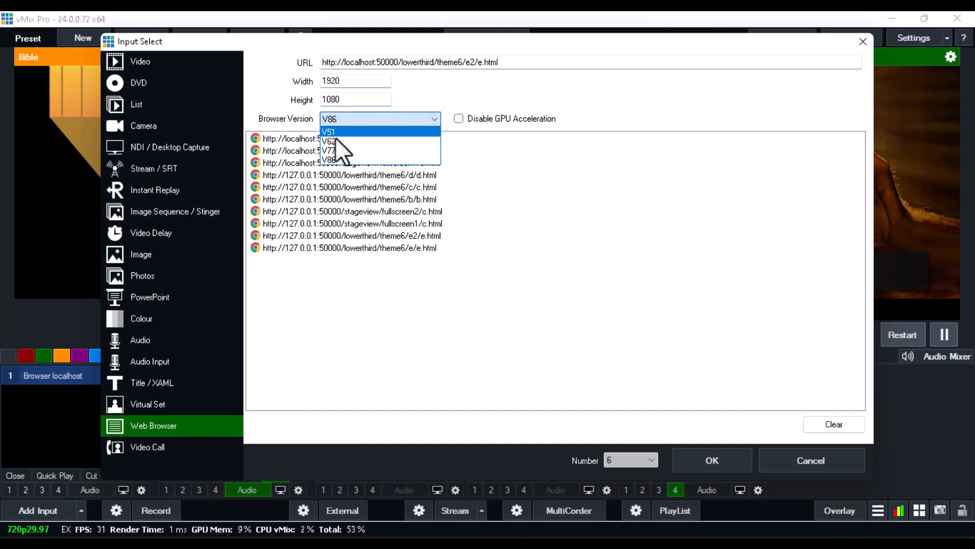
{"action": "left_click", "coordinate": [518, 185]}
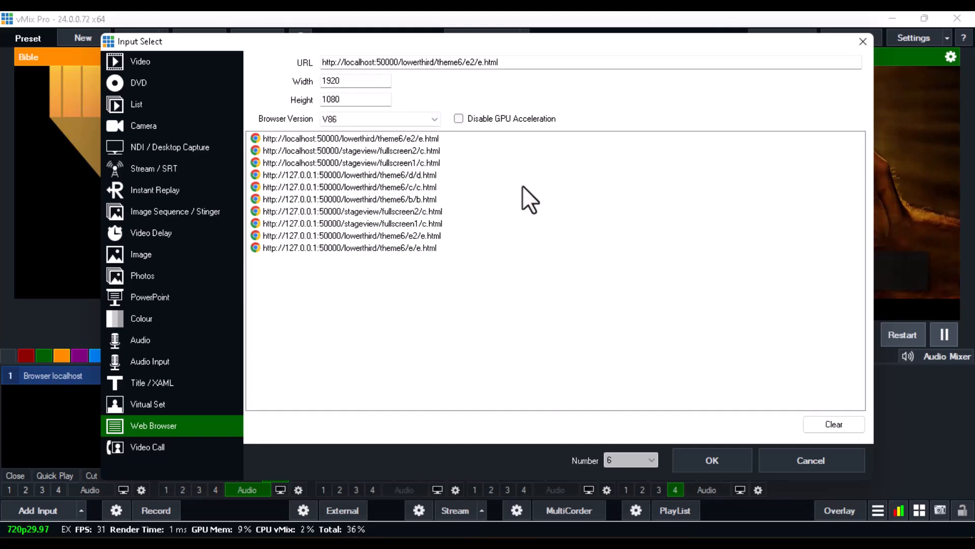
{"action": "left_click", "coordinate": [862, 41]}
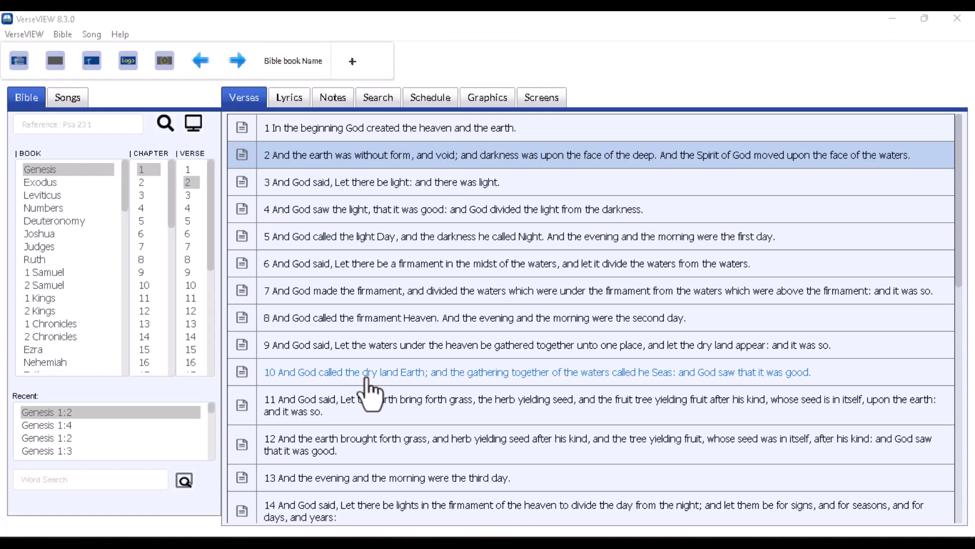
Step: Set the font of the English (KJV) Bible version to Tahoma, save the change, and close the version manager
{"action": "left_click", "coordinate": [56, 34]}
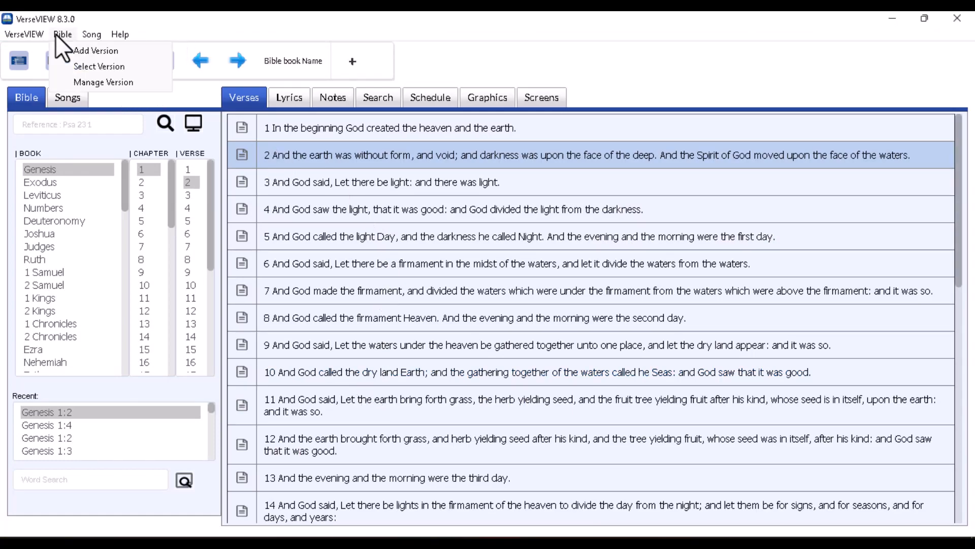
{"action": "left_click", "coordinate": [95, 82]}
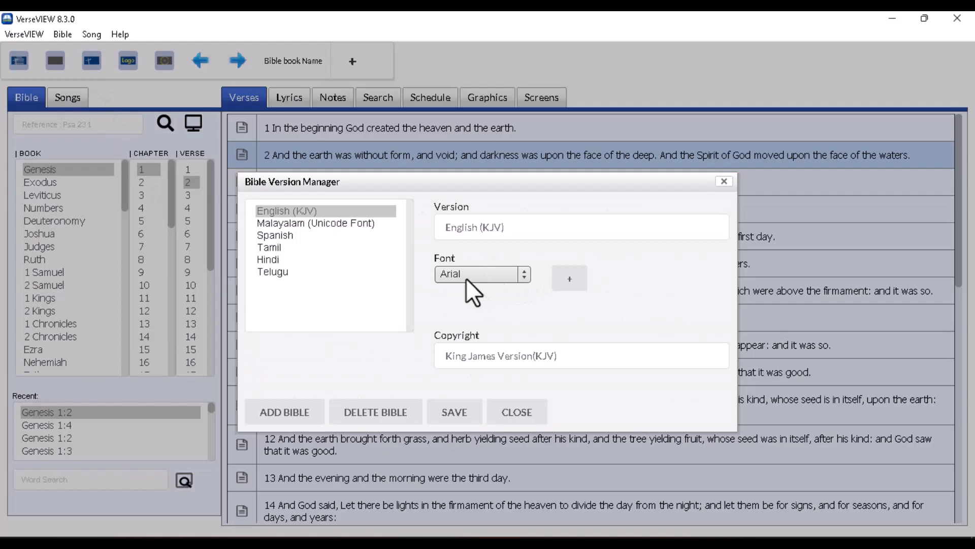
{"action": "left_click", "coordinate": [465, 276]}
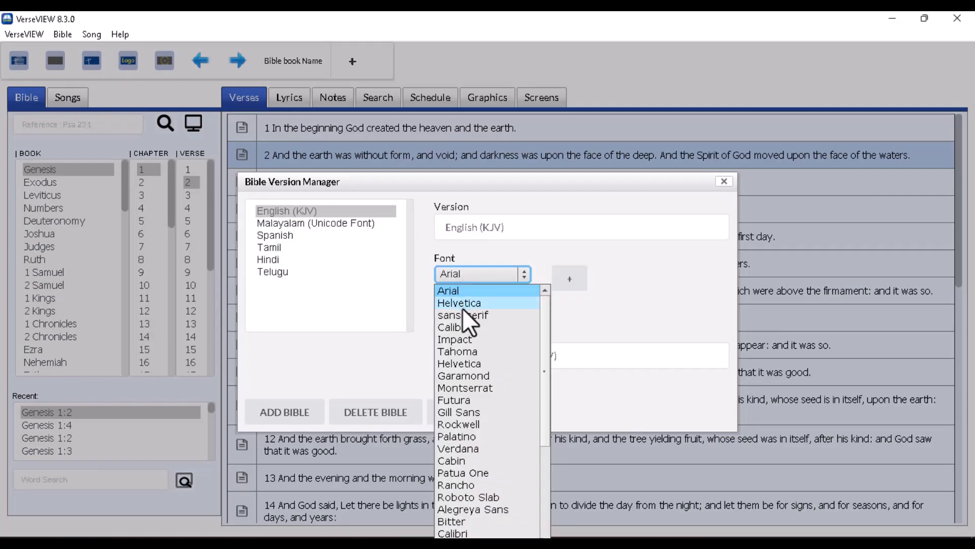
{"action": "left_click", "coordinate": [457, 351]}
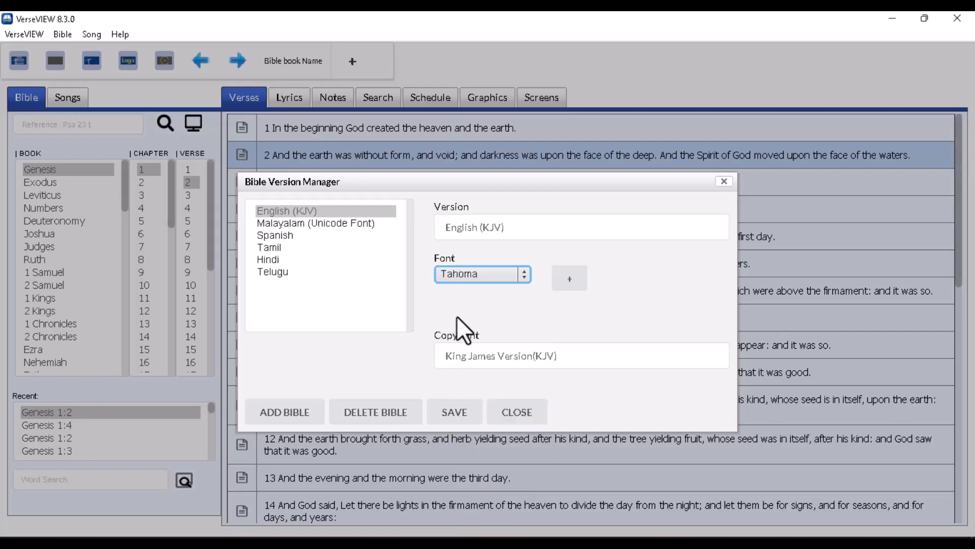
{"action": "left_click", "coordinate": [452, 414]}
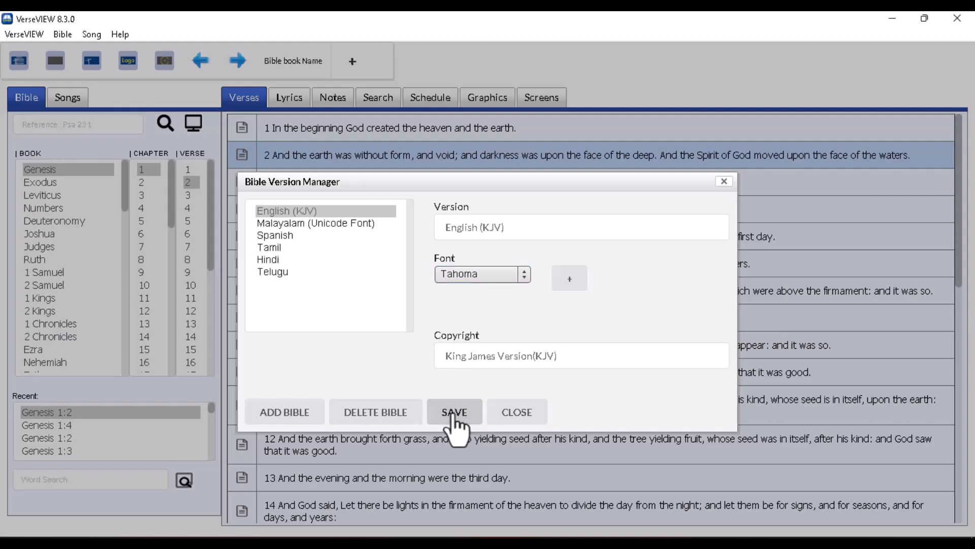
{"action": "left_click", "coordinate": [517, 412]}
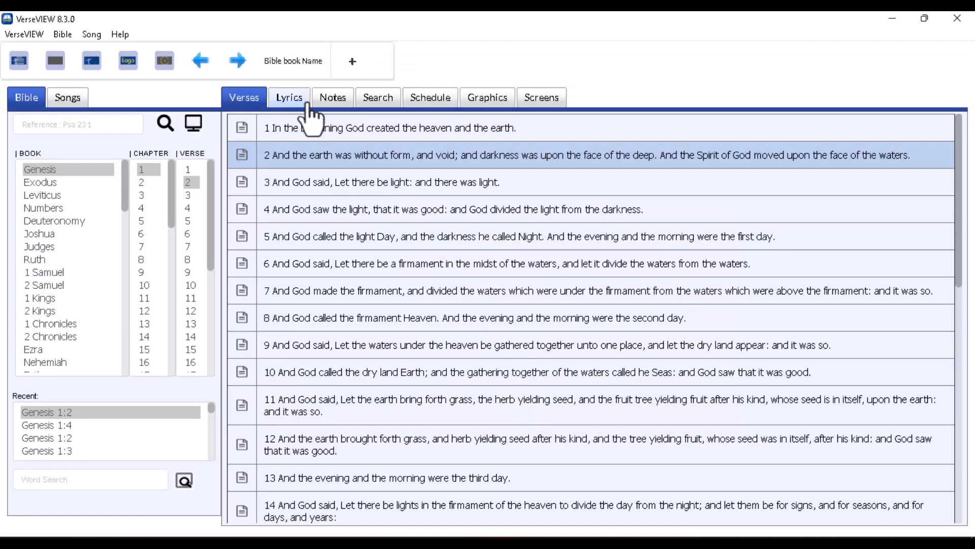
Step: Open the song Aa Mesiyave Vaarum for editing and examine the available primary fonts
{"action": "left_click", "coordinate": [67, 101]}
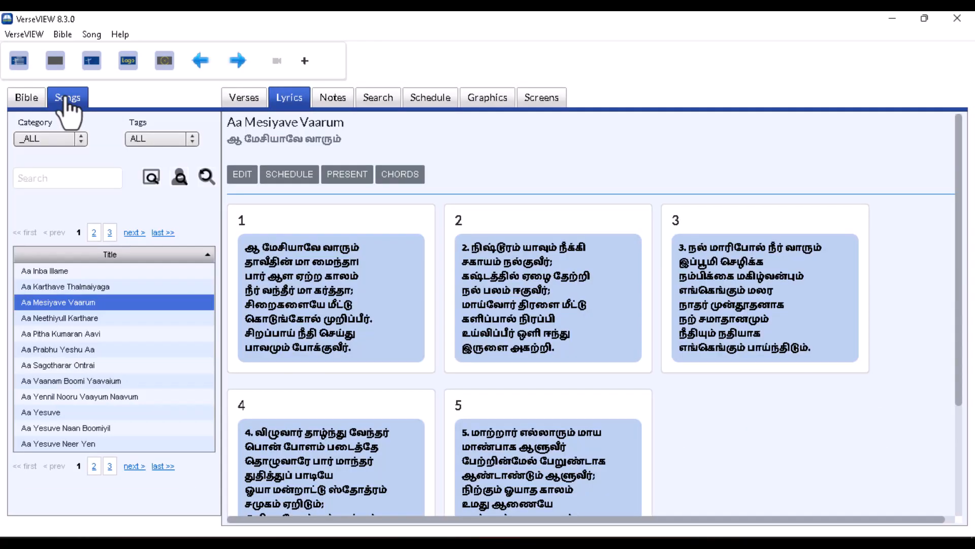
{"action": "left_click", "coordinate": [242, 175]}
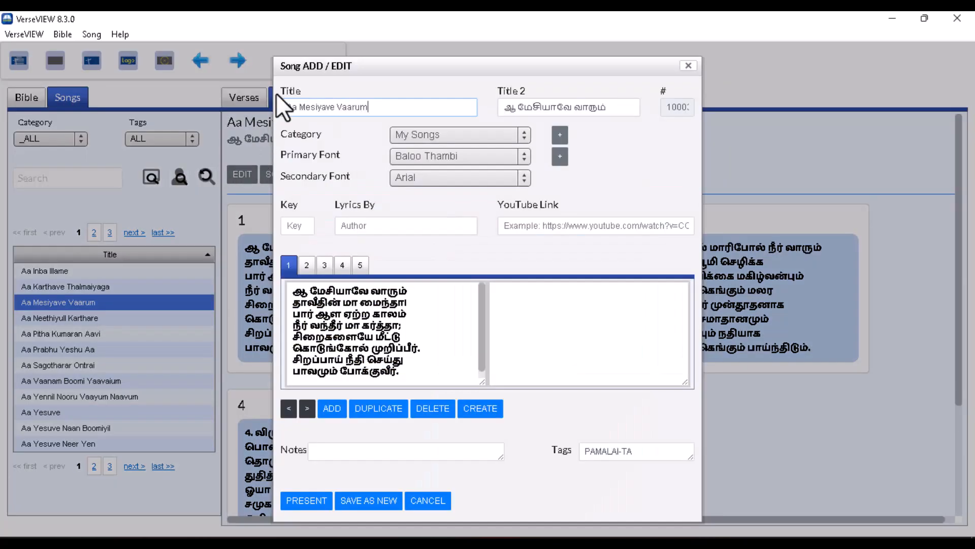
{"action": "left_click", "coordinate": [417, 157]}
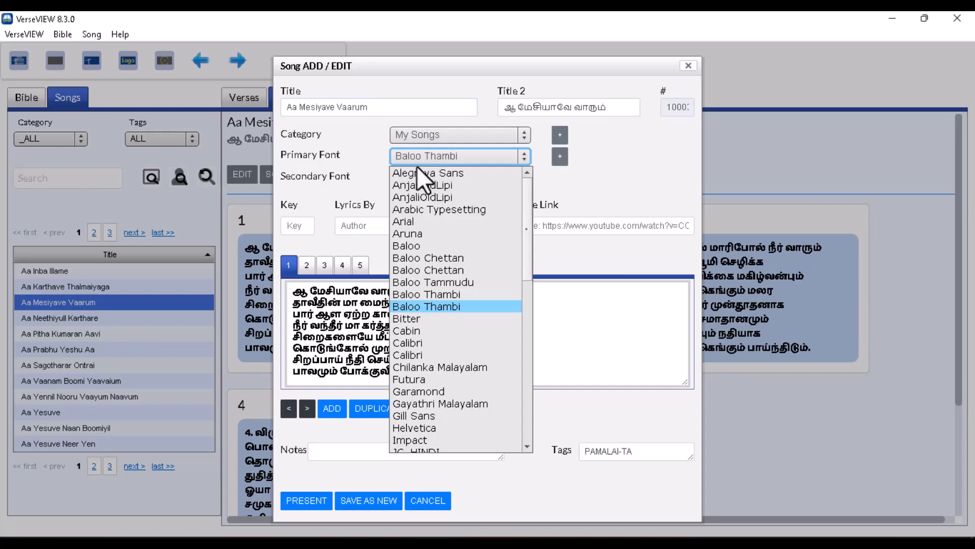
{"action": "left_click", "coordinate": [325, 166]}
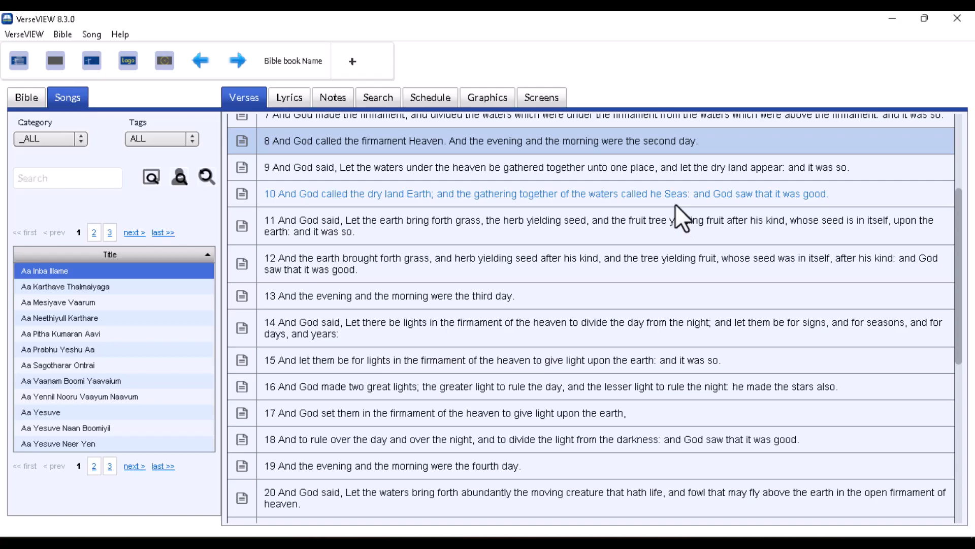
Step: Enable two verses per slide and dual language display for navigation in the Bible version selection, and select Genesis 1:7
{"action": "left_click", "coordinate": [28, 99]}
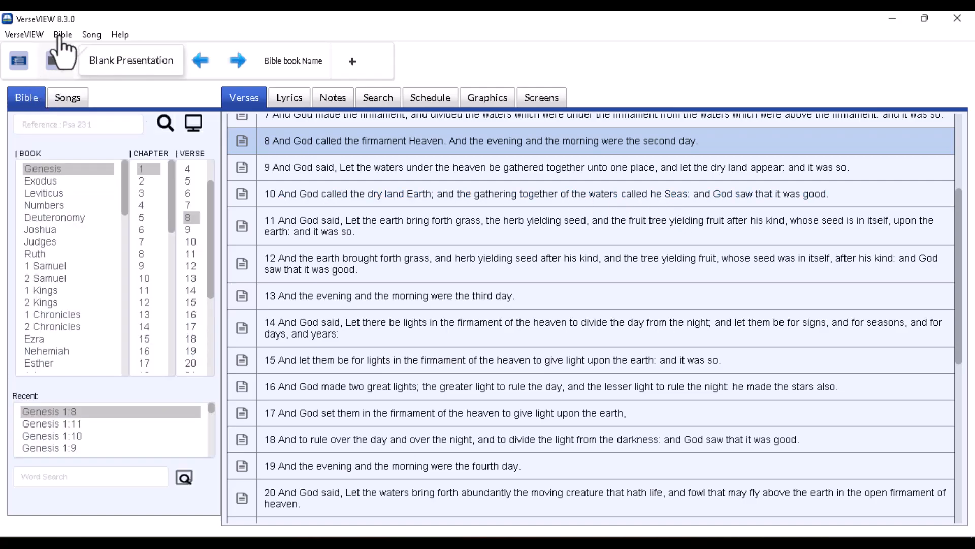
{"action": "left_click", "coordinate": [60, 35]}
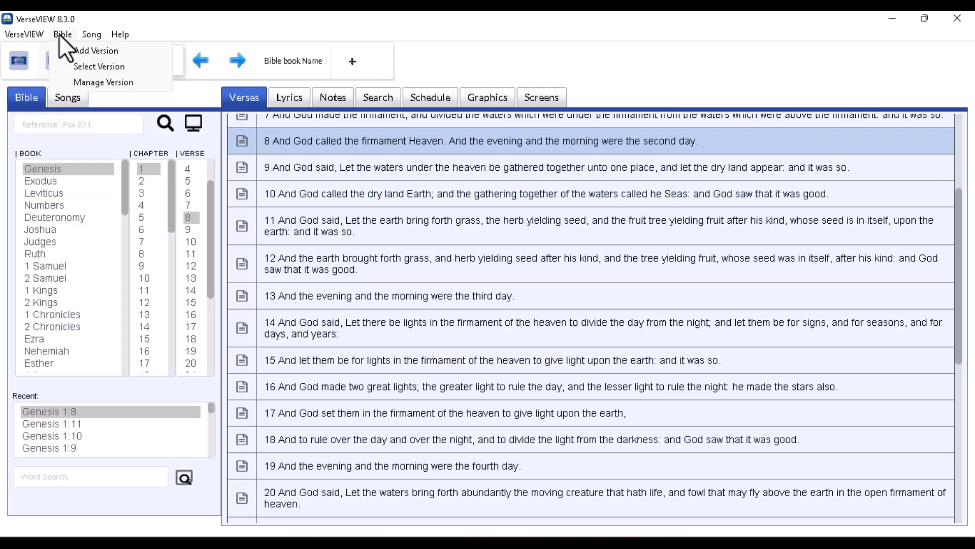
{"action": "left_click", "coordinate": [83, 66]}
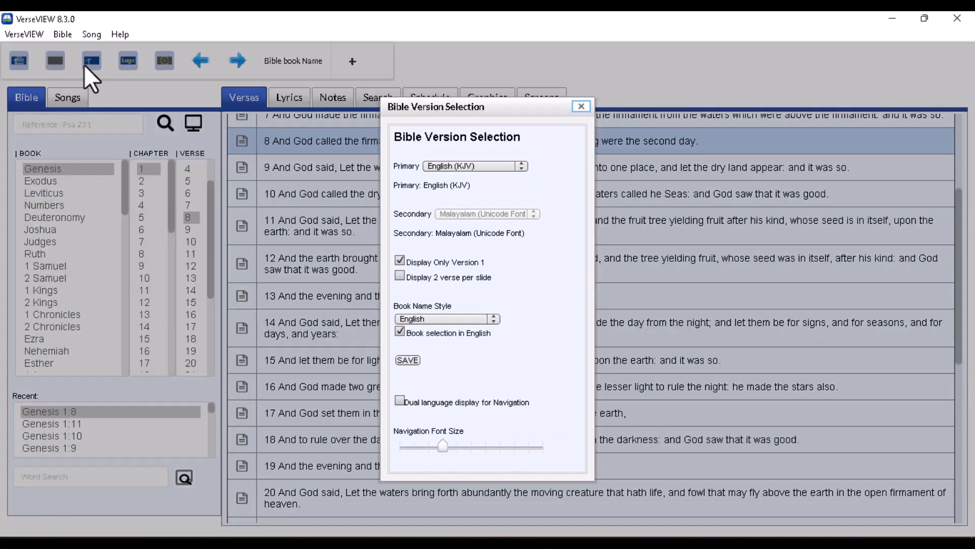
{"action": "left_click", "coordinate": [399, 276]}
{"action": "left_click", "coordinate": [400, 400]}
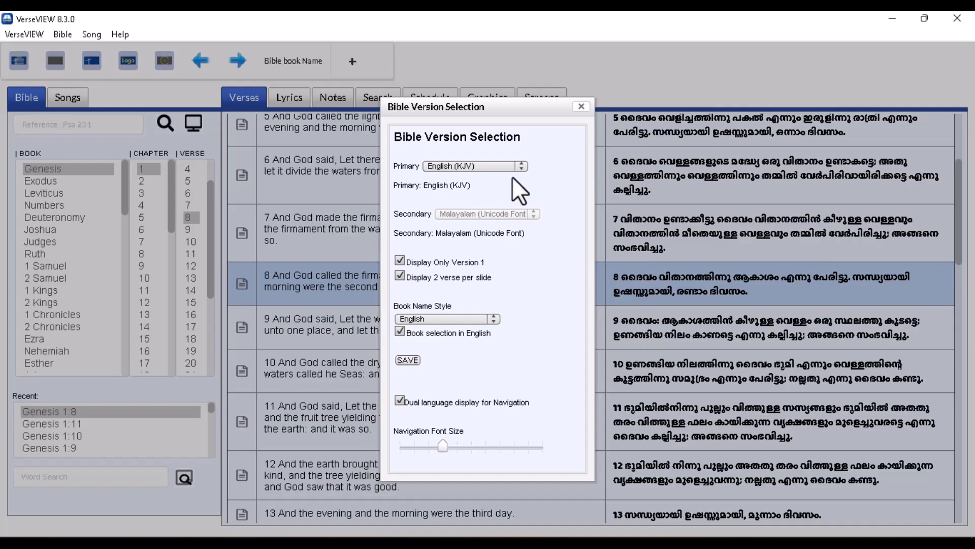
{"action": "left_click", "coordinate": [581, 108]}
{"action": "left_click", "coordinate": [729, 238]}
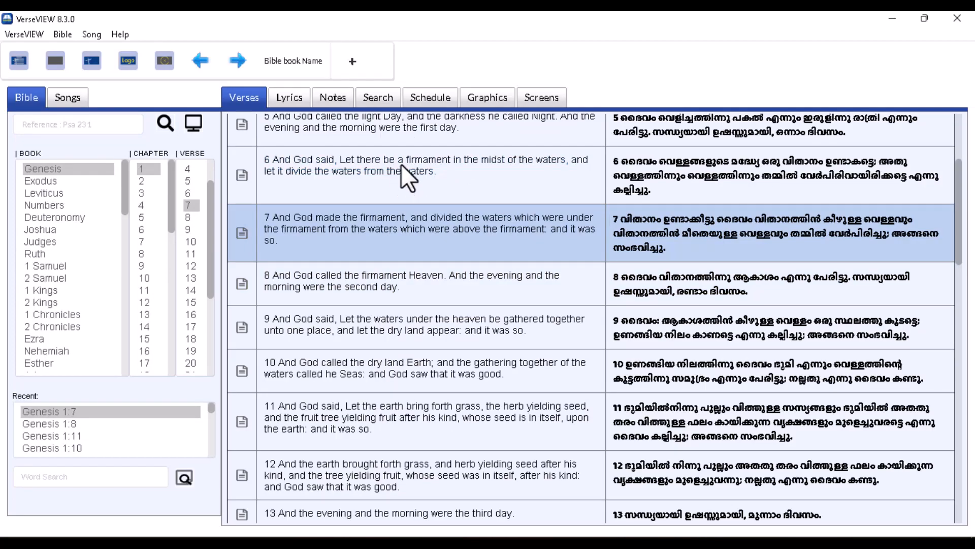
Step: Disable and save two verses per slide and dual language display for navigation in the Bible version selection, and select Genesis 1:2
{"action": "left_click", "coordinate": [14, 36]}
{"action": "mouse_move", "coordinate": [62, 35]}
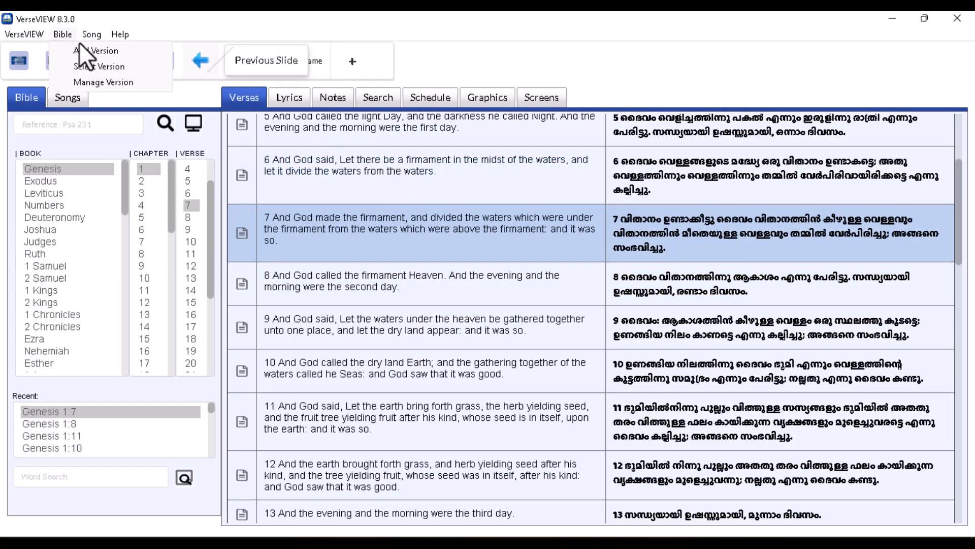
{"action": "left_click", "coordinate": [96, 67]}
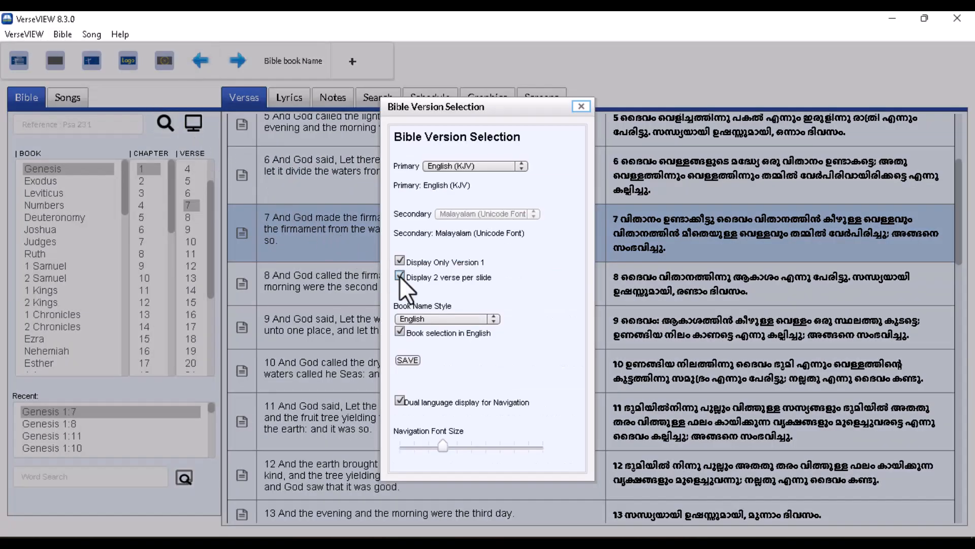
{"action": "left_click", "coordinate": [399, 275]}
{"action": "left_click", "coordinate": [399, 401]}
{"action": "left_click", "coordinate": [408, 360]}
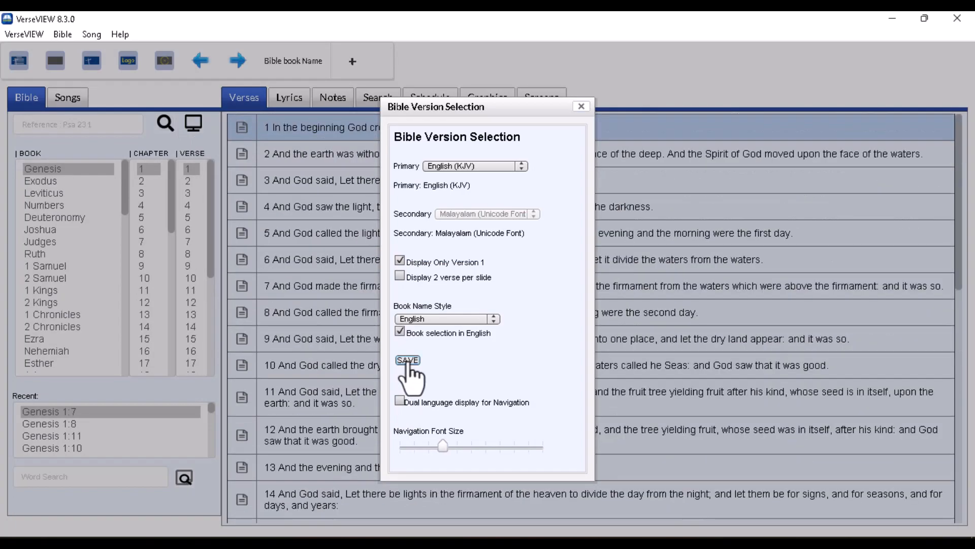
{"action": "left_click", "coordinate": [582, 107]}
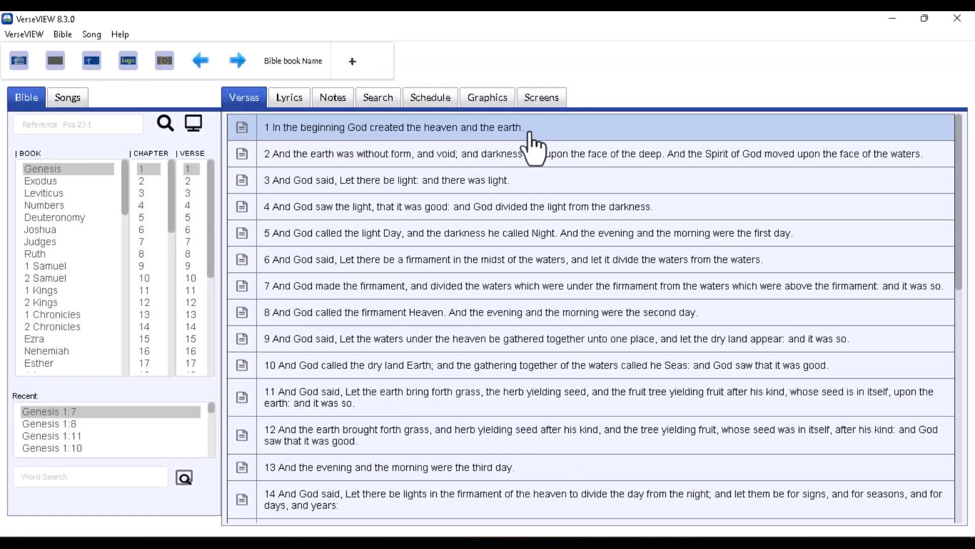
{"action": "left_click", "coordinate": [359, 153]}
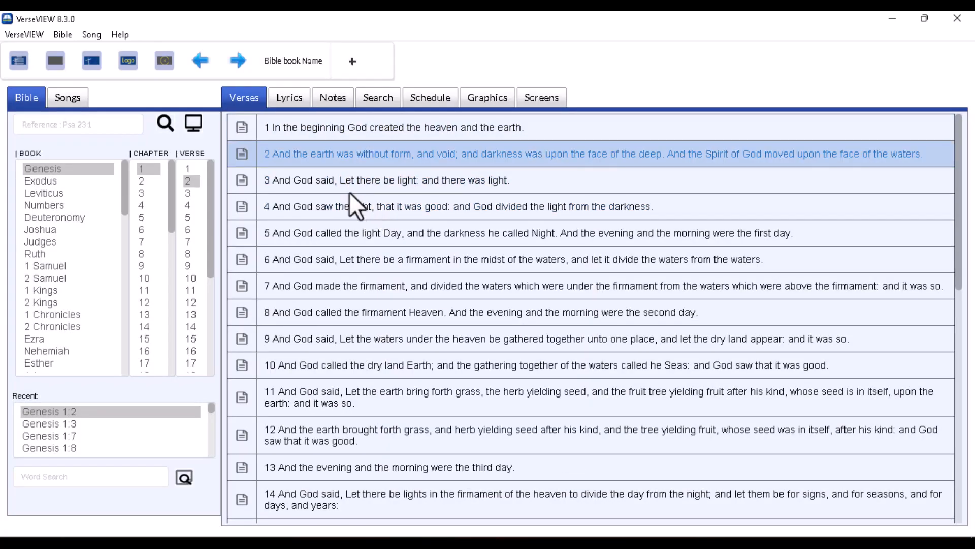